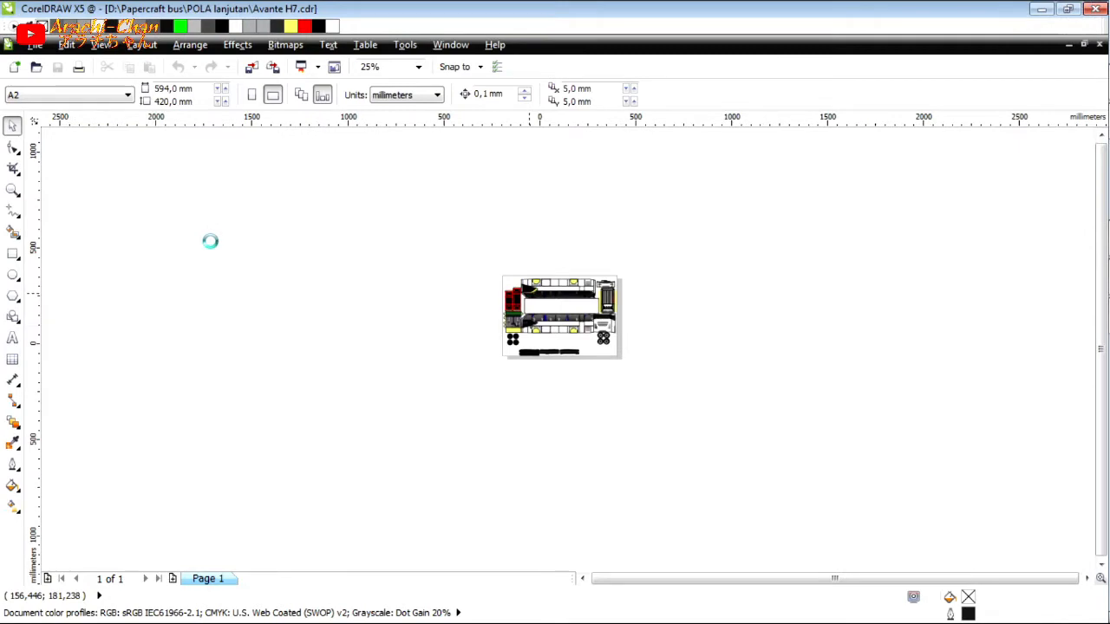
Draw a rectangle about 875 by 54 mm over the silver visor panel above the bus windshield in the reference photo.
scroll(217, 237, up, 1)
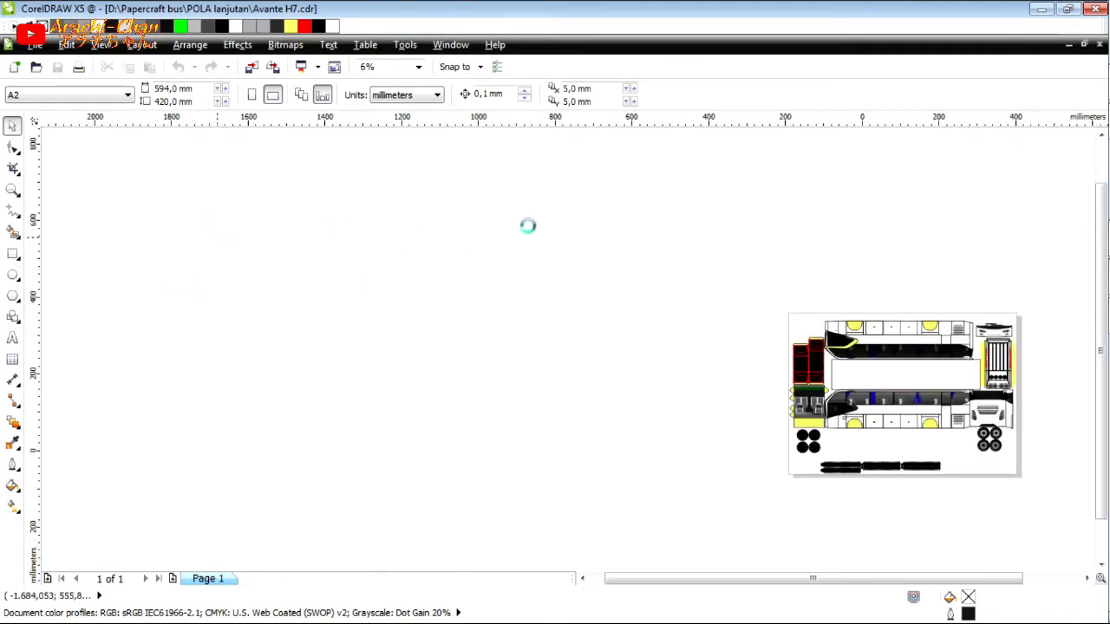
scroll(528, 225, up, 1)
scroll(464, 215, down, 1)
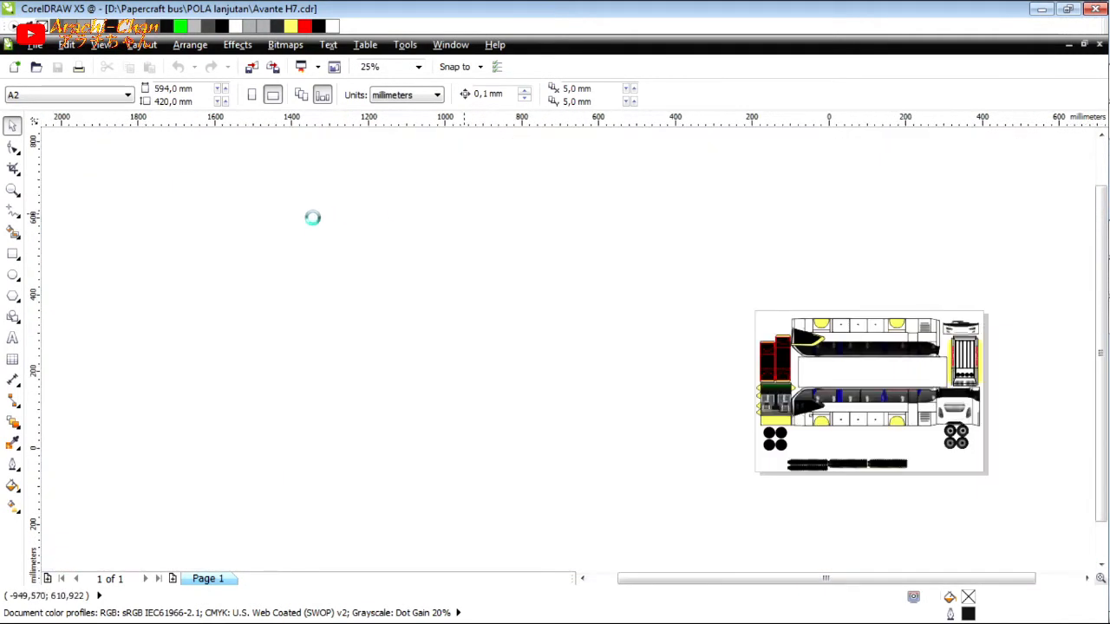
scroll(312, 218, up, 1)
key(F6)
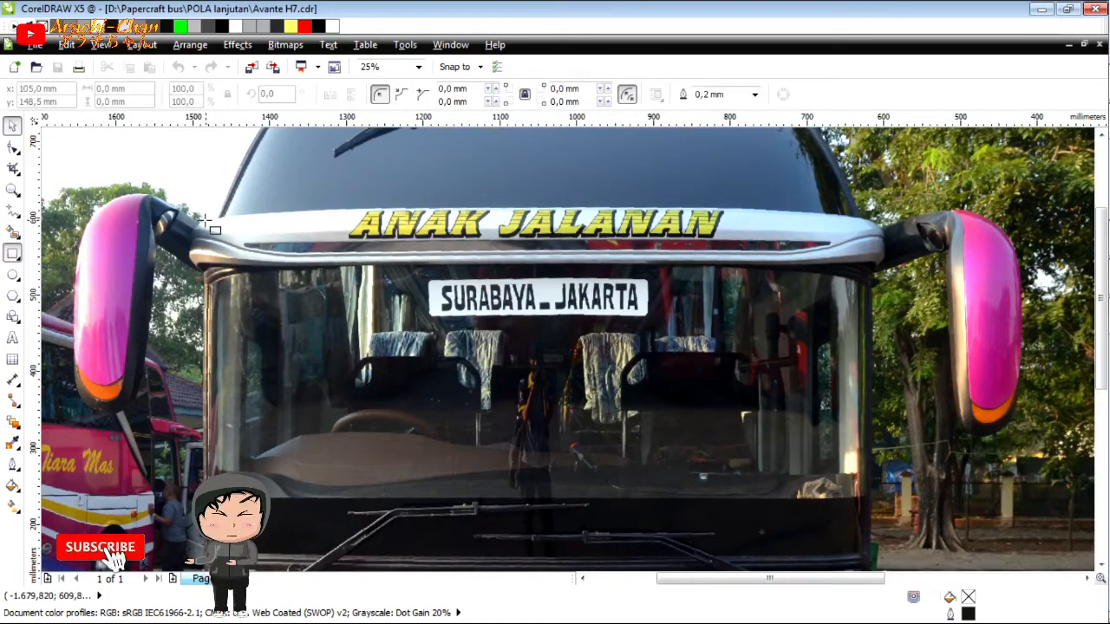
drag(205, 218, 879, 259)
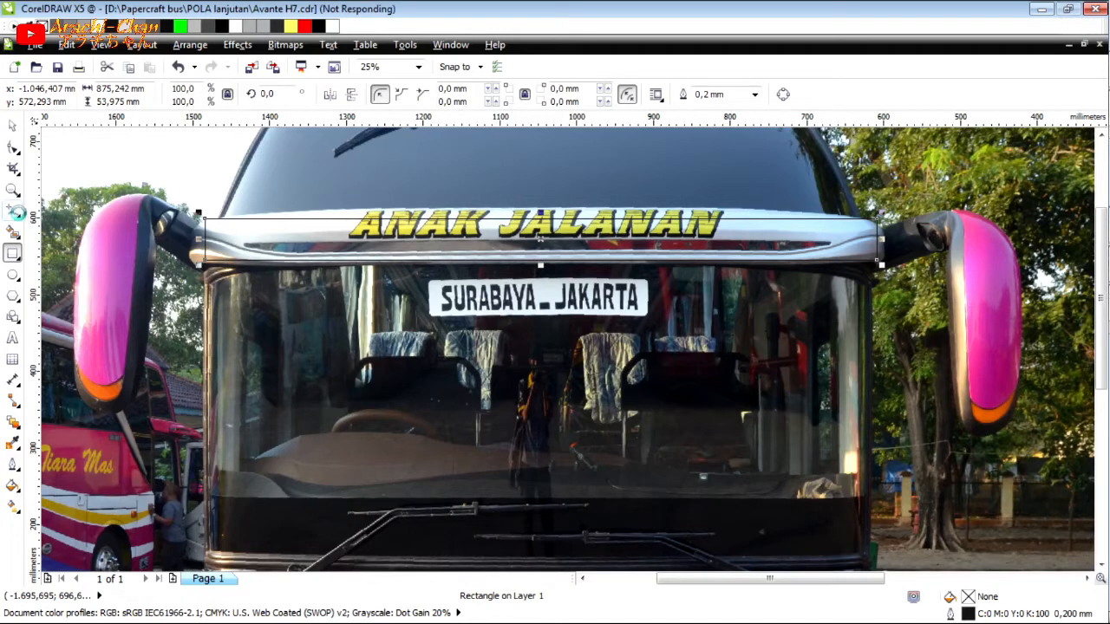
Trace a closed four-sided outline over the visor rectangle's corners with the 2-Point Line tool.
click(16, 213)
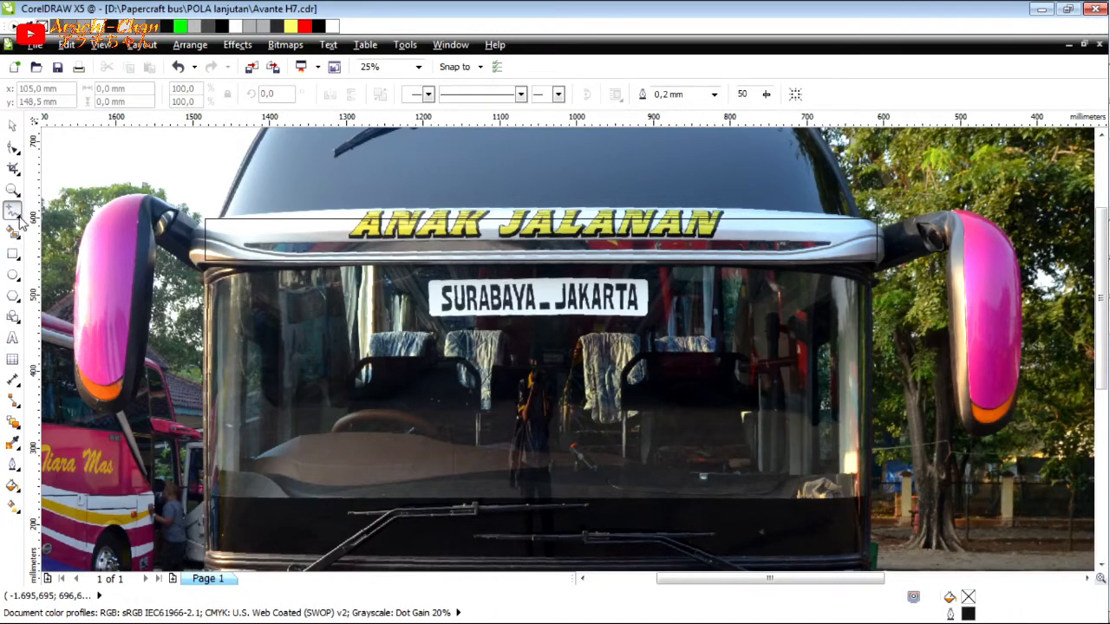
click(17, 214)
click(55, 210)
click(204, 217)
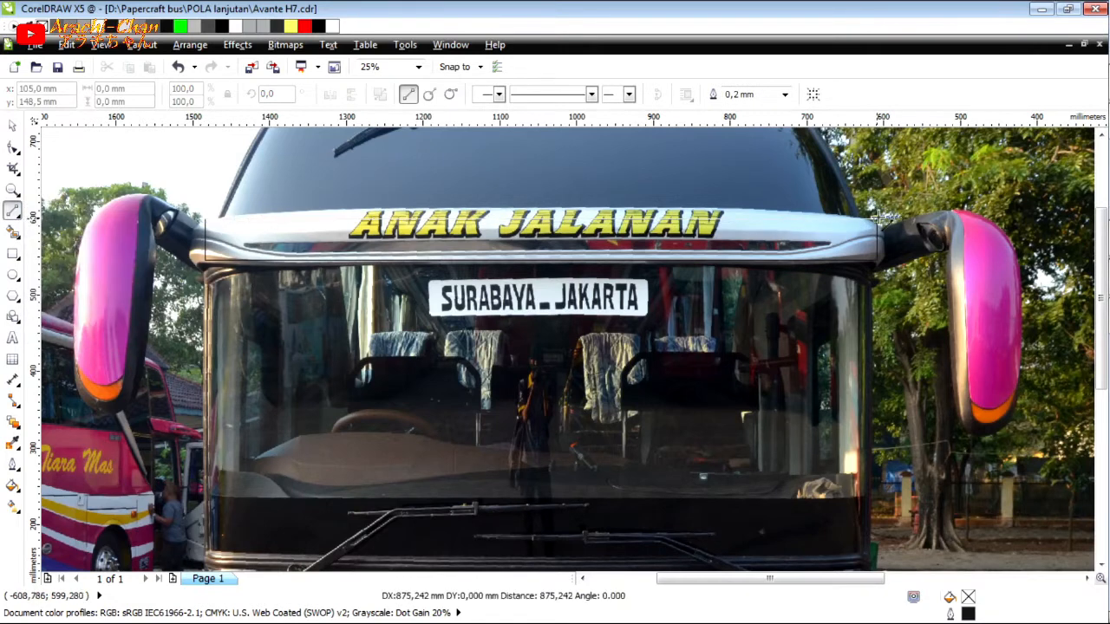
click(880, 217)
click(878, 218)
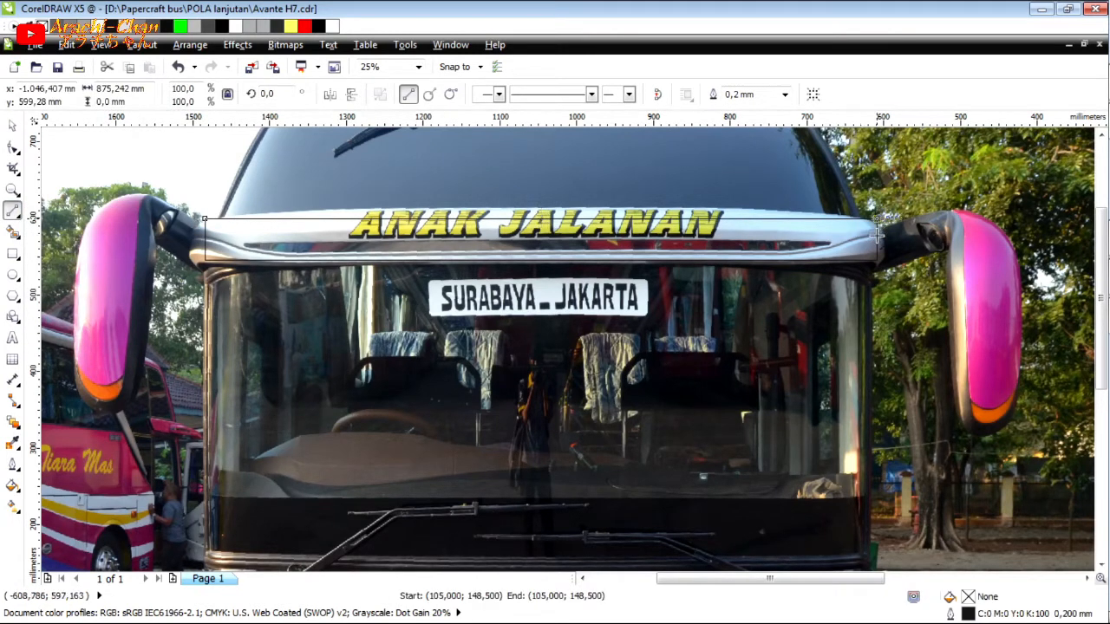
click(877, 260)
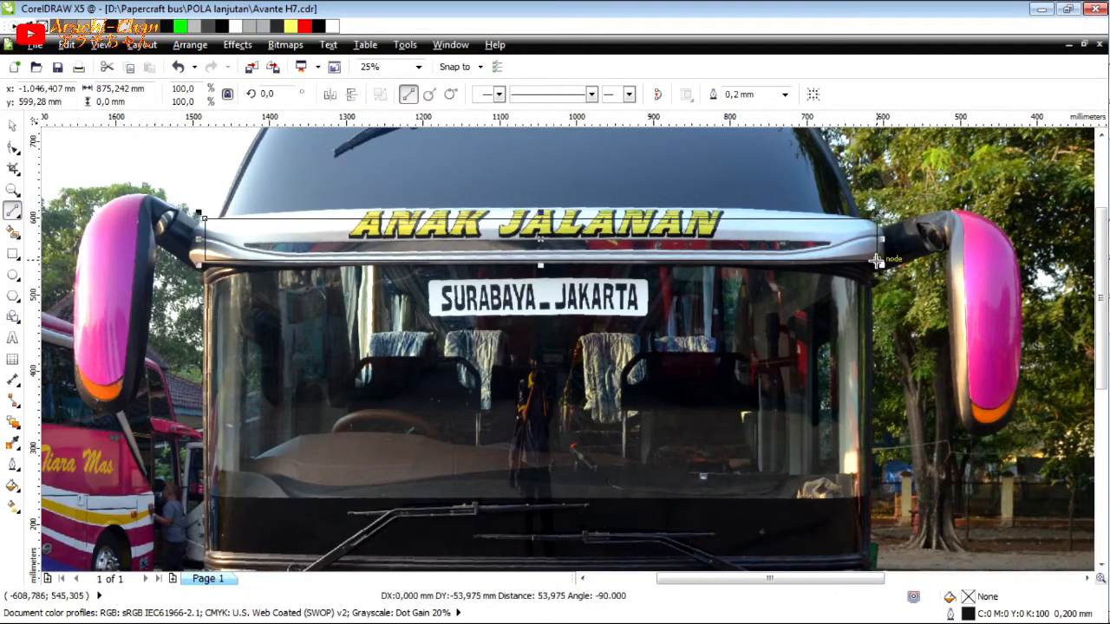
click(205, 261)
click(205, 260)
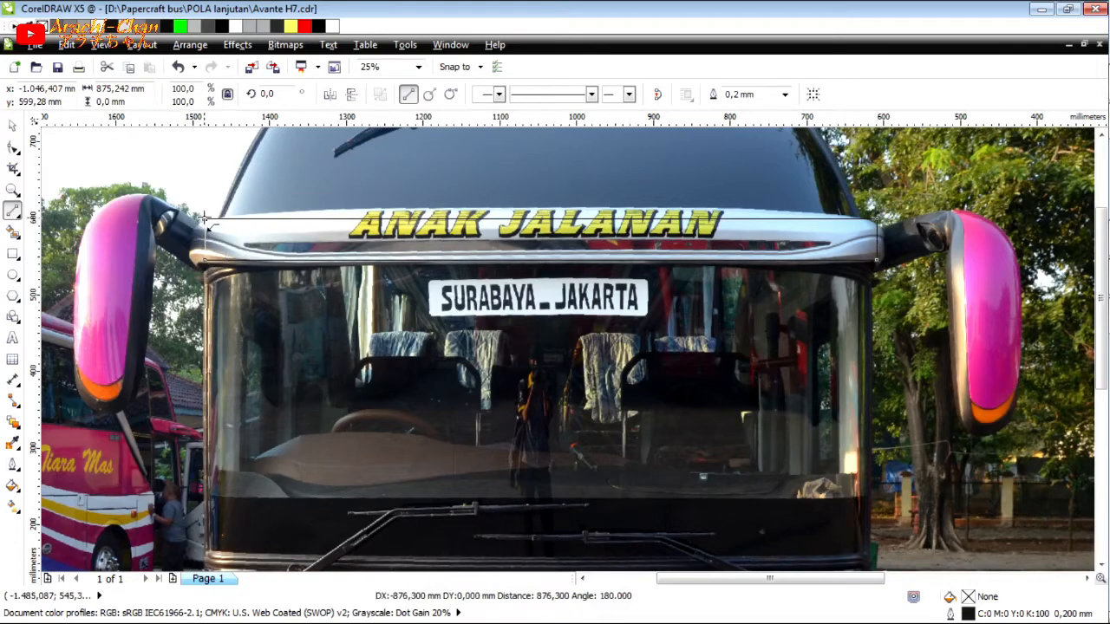
click(205, 218)
click(1082, 123)
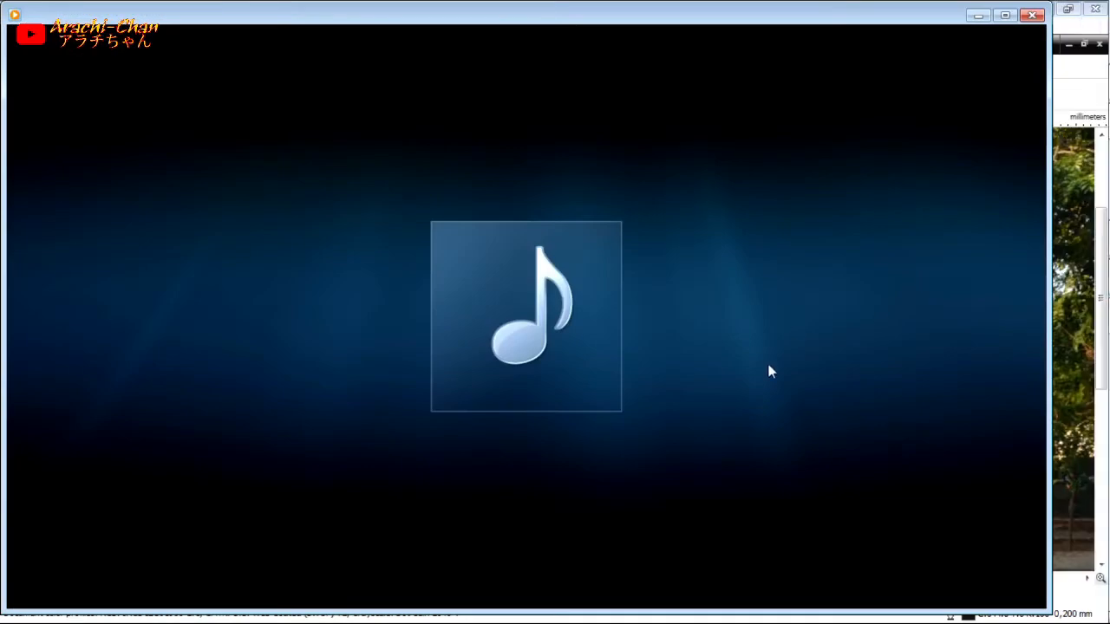
click(978, 15)
Add a node near each end of the outline's lower edge and move both down onto the visor's bottom edge.
key(F10)
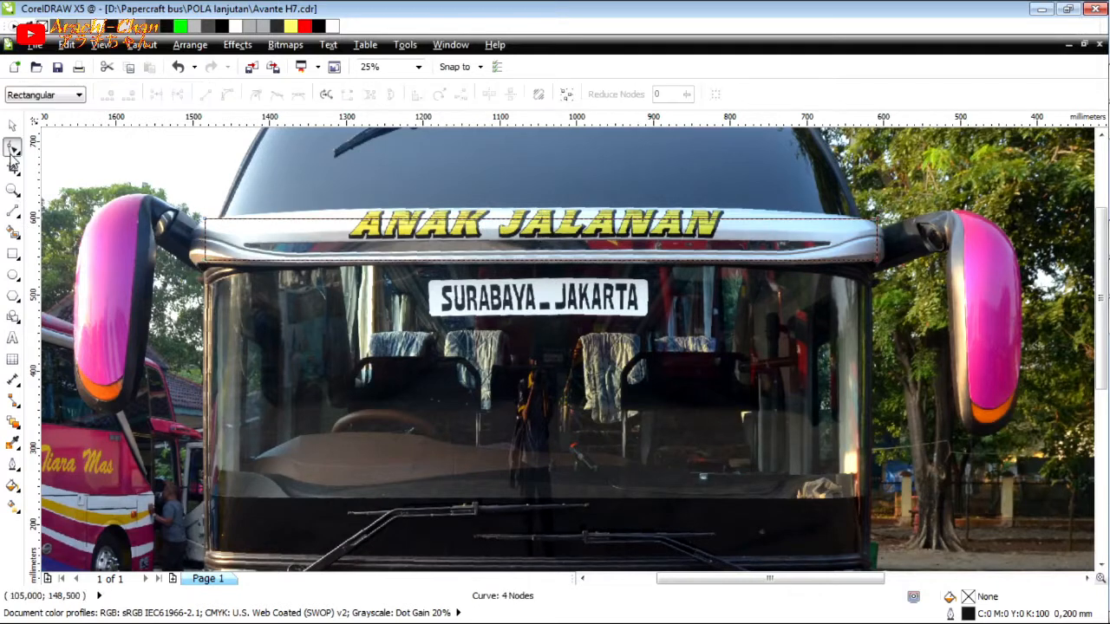
scroll(290, 262, up, 1)
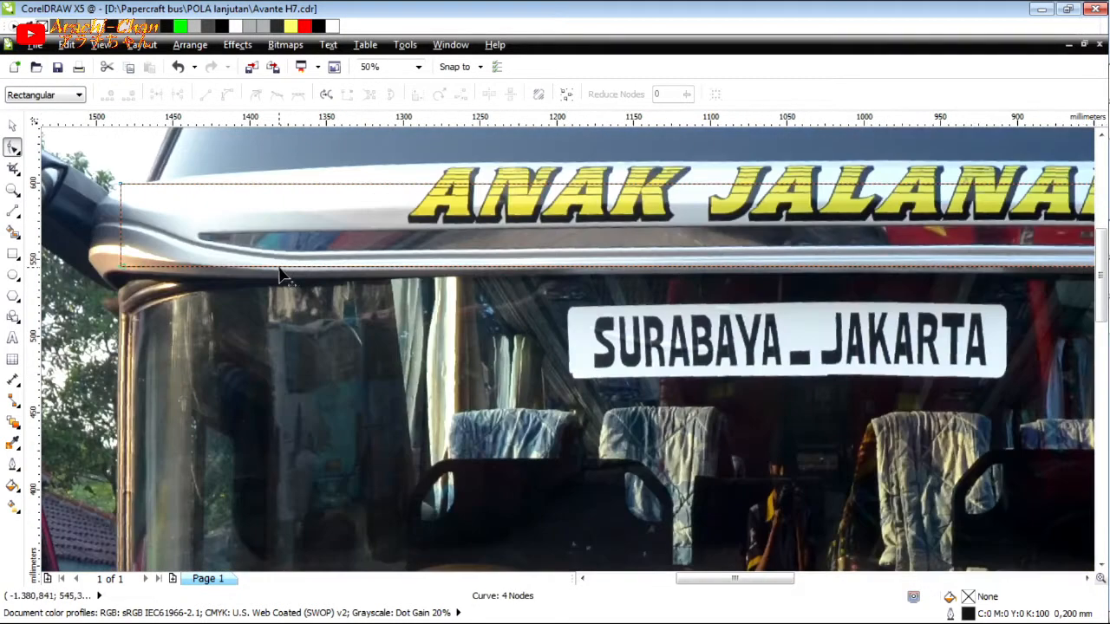
double_click(279, 267)
drag(278, 267, 315, 282)
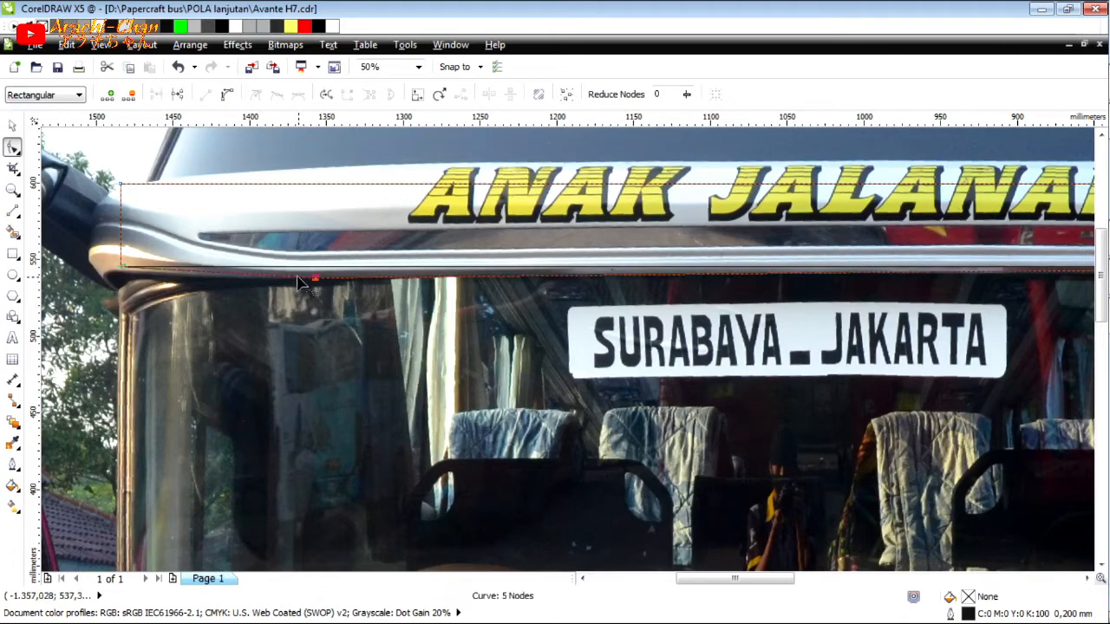
scroll(297, 282, down, 2)
scroll(694, 279, up, 2)
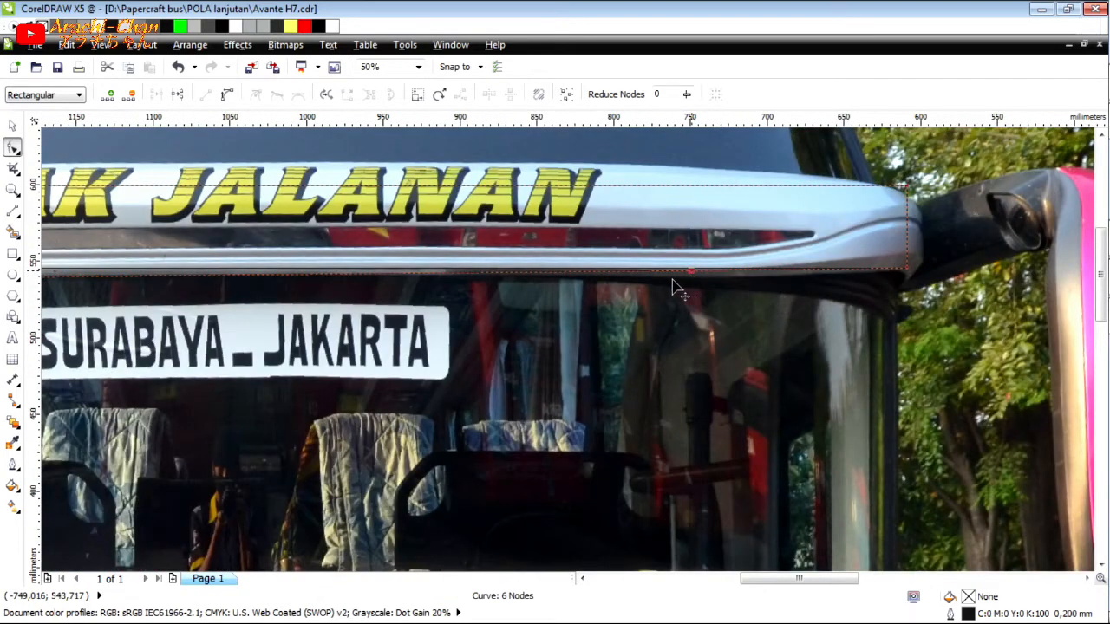
drag(672, 281, 671, 280)
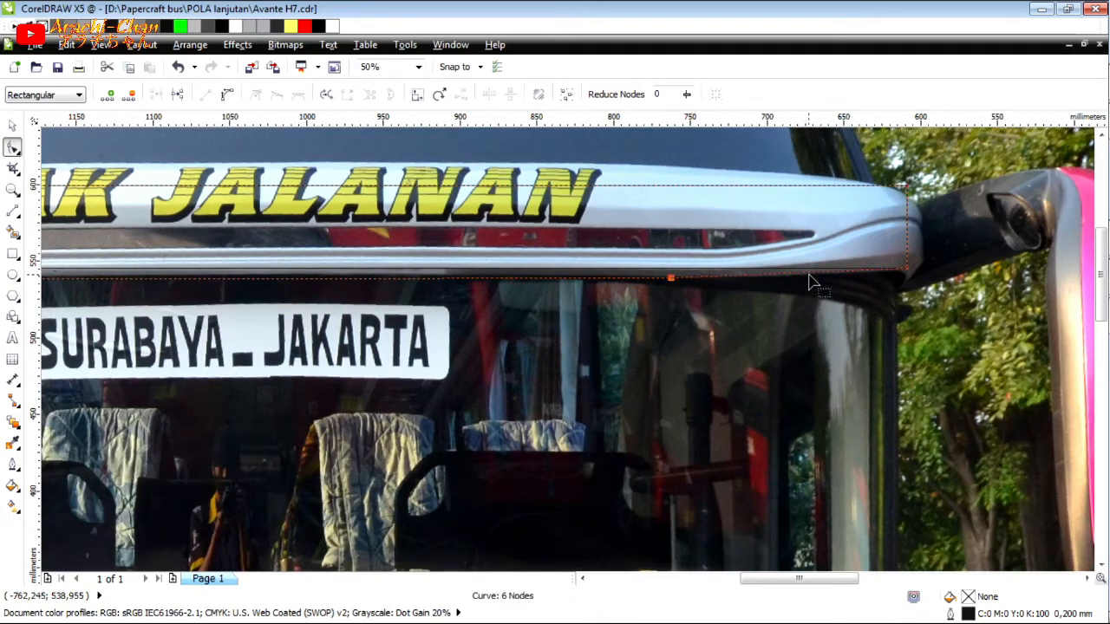
Convert the outline's lower segment at the right end to a curve and bend it along the visor's bottom edge.
click(809, 274)
click(228, 95)
drag(798, 285, 817, 362)
drag(808, 298, 804, 287)
Bend the outline's lower-left segment along the visor's bottom edge and arch its top edge to match the visor's upper contour.
scroll(804, 300, down, 1)
scroll(165, 286, up, 2)
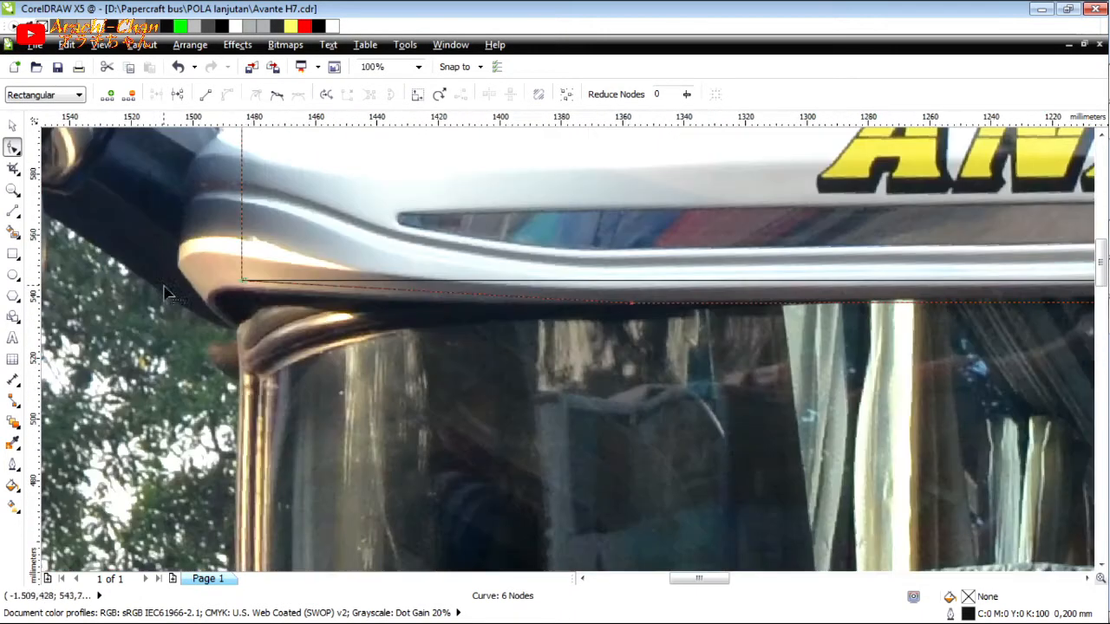
scroll(255, 296, up, 1)
click(544, 283)
key(Delete)
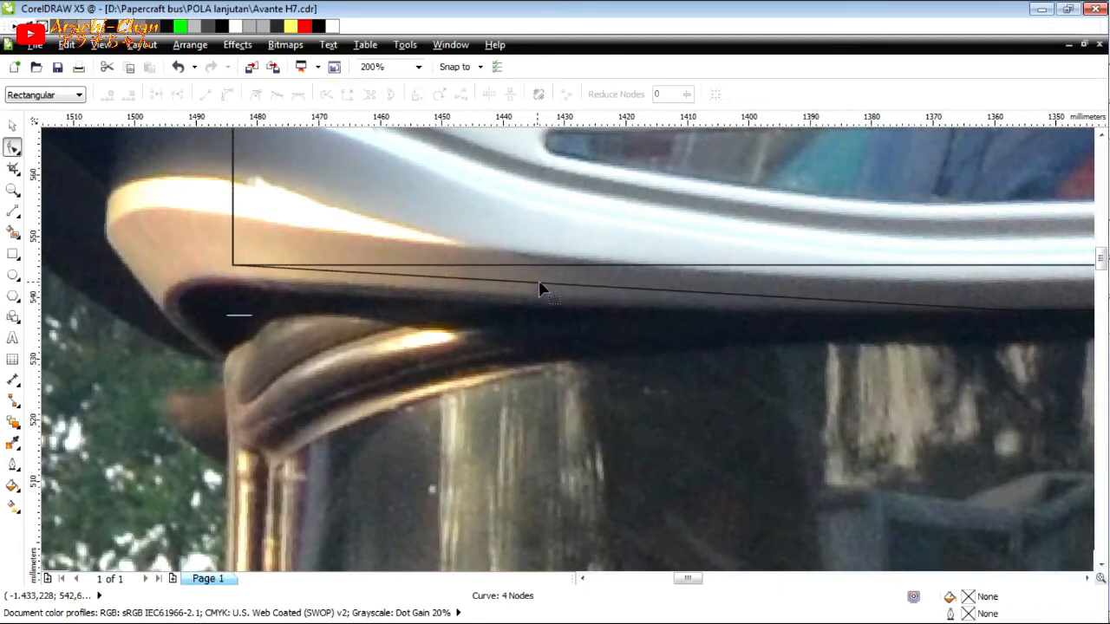
key(ctrl+z)
click(539, 284)
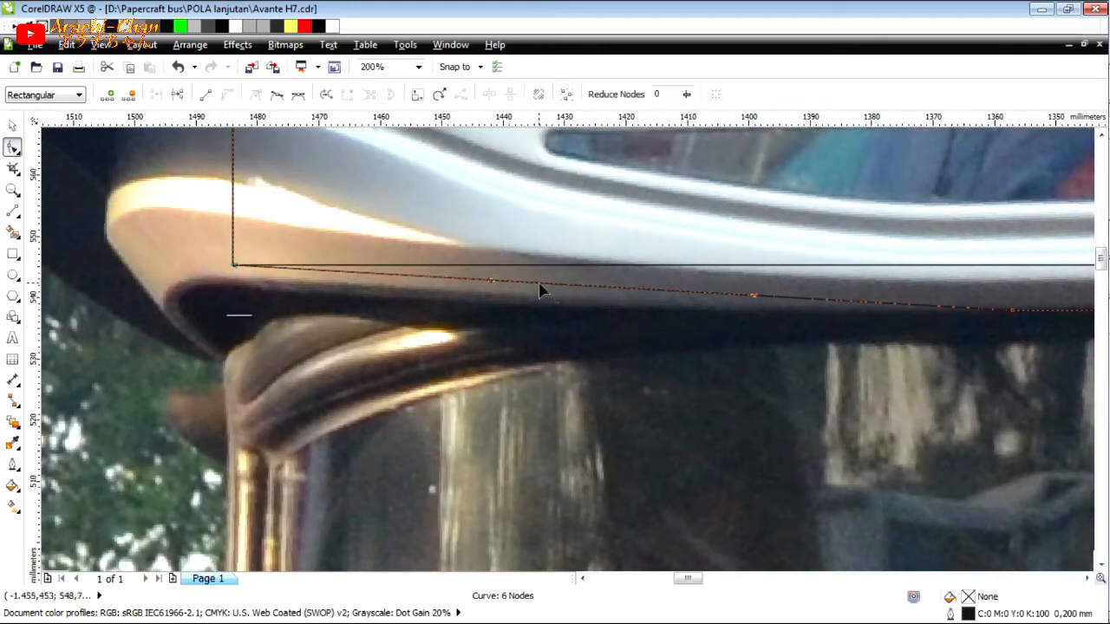
drag(538, 294, 533, 309)
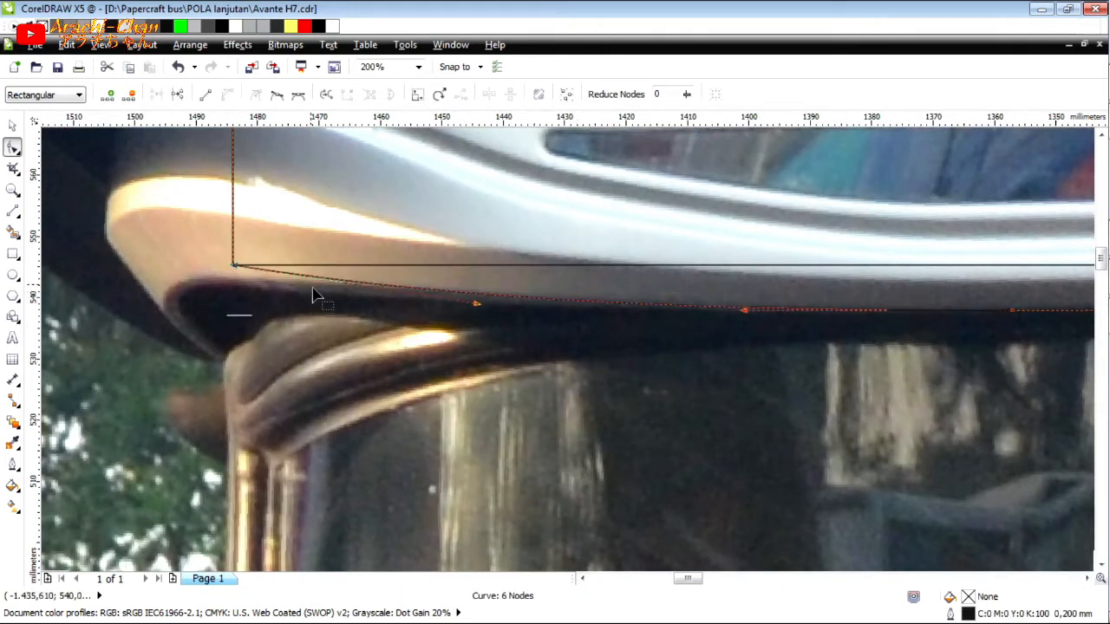
scroll(318, 300, down, 3)
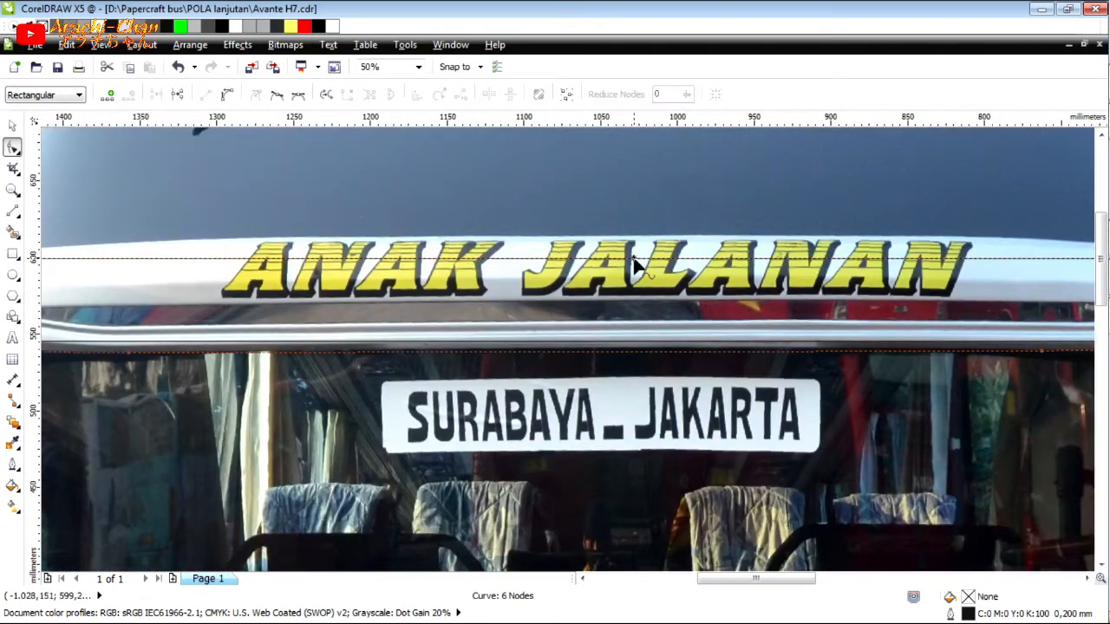
drag(549, 251, 553, 243)
Draw a connected three-segment line along the visor's lower crease between the outline's side edges, with end segments about 127 mm wide.
scroll(552, 250, down, 2)
scroll(253, 278, up, 4)
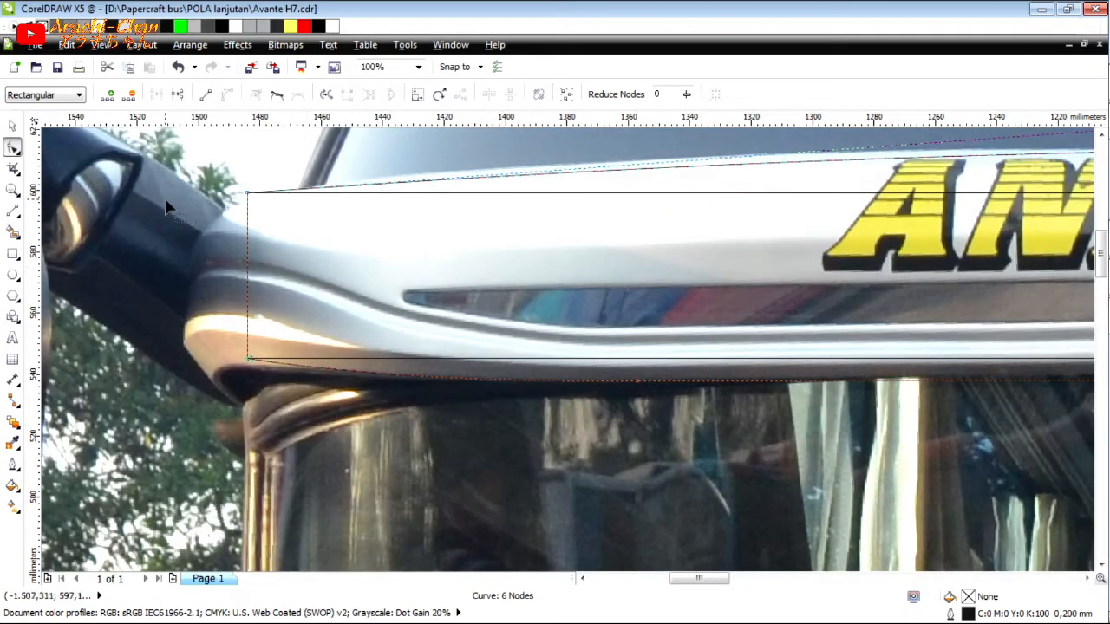
click(13, 213)
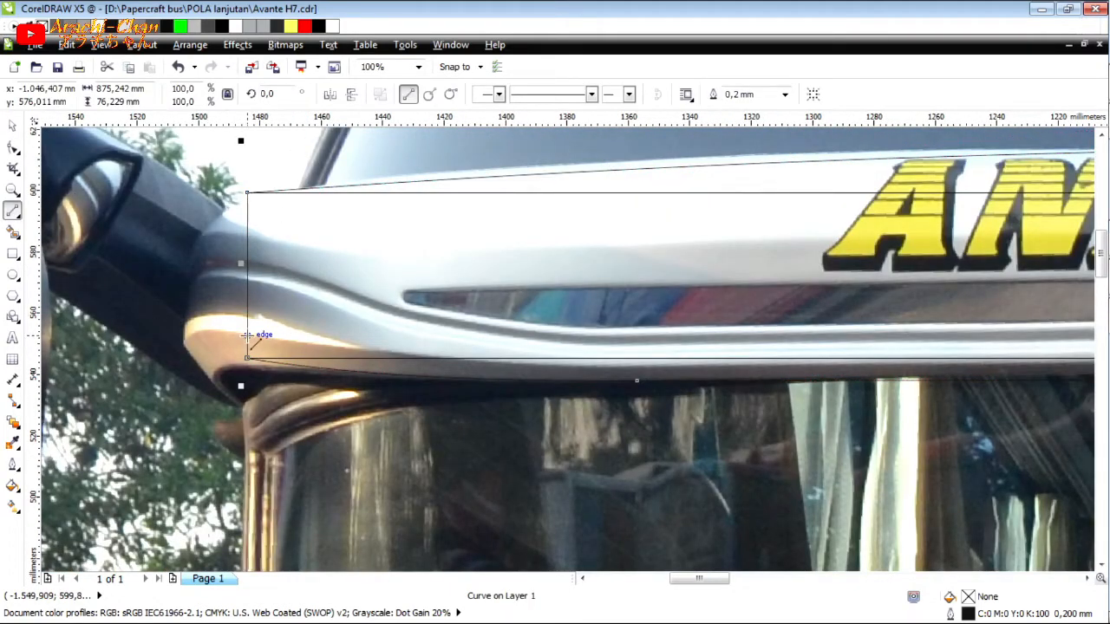
click(247, 337)
click(642, 369)
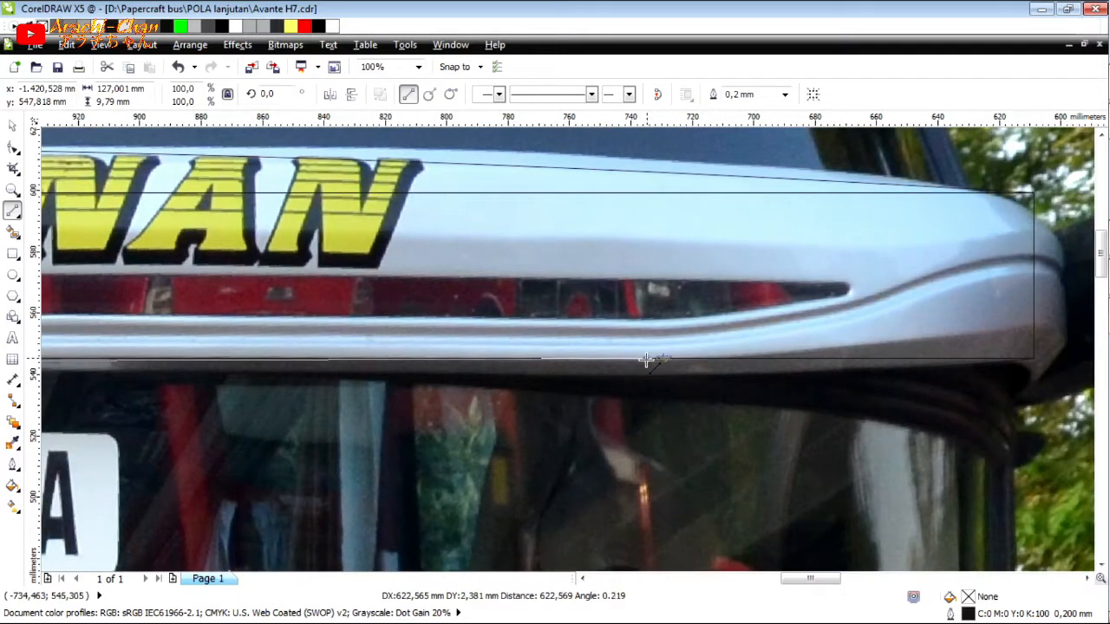
click(647, 358)
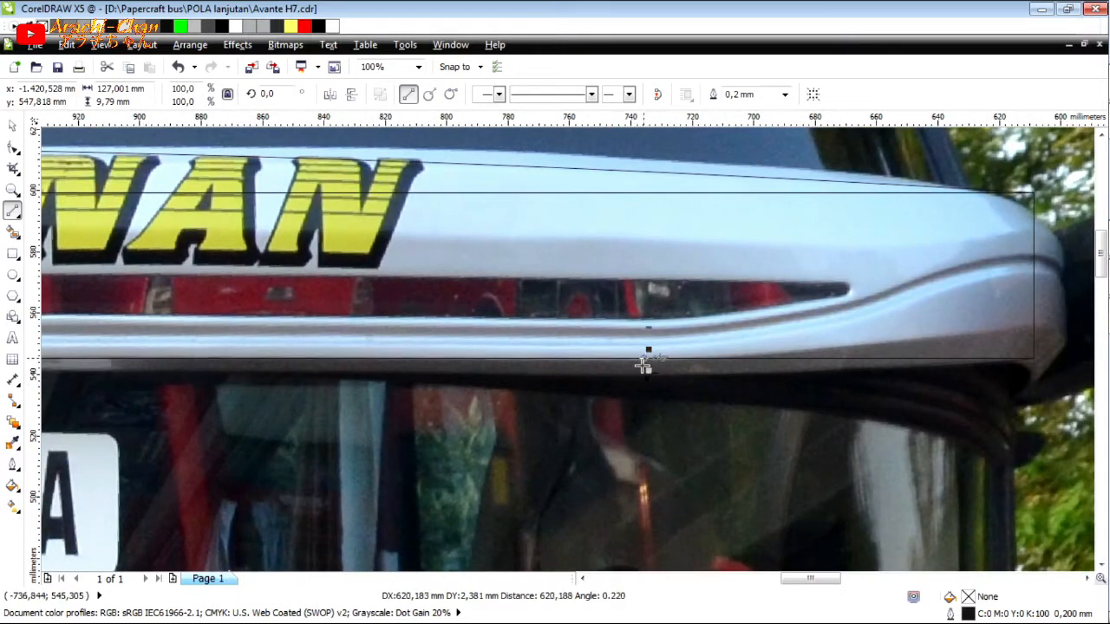
click(644, 359)
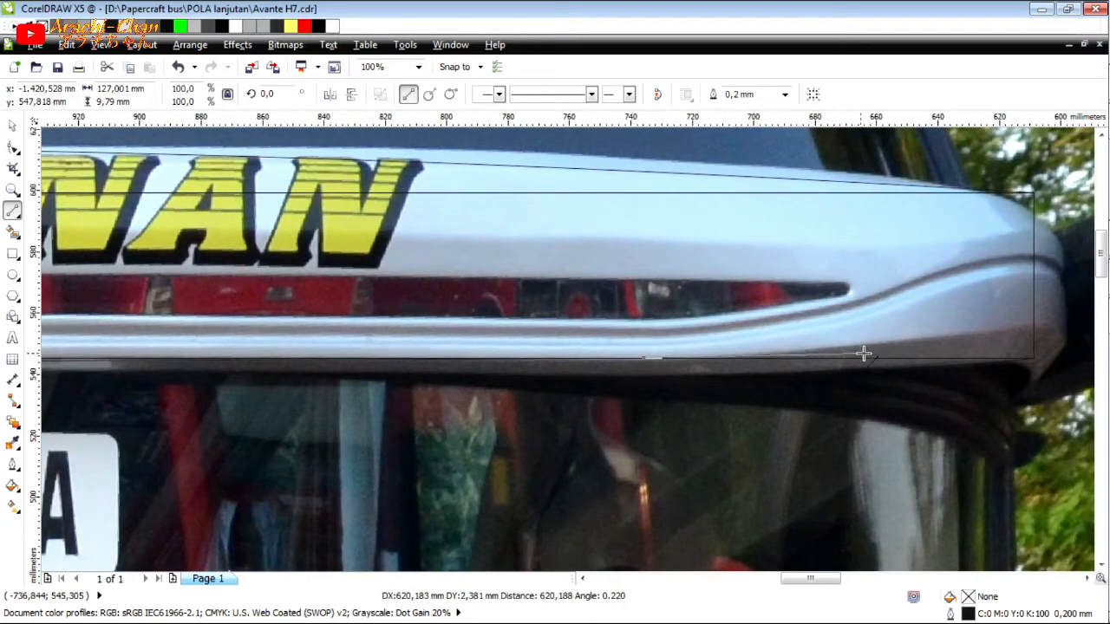
click(967, 337)
Bend the left segment of the crease line to follow the highlight edge on the visor.
scroll(957, 337, down, 2)
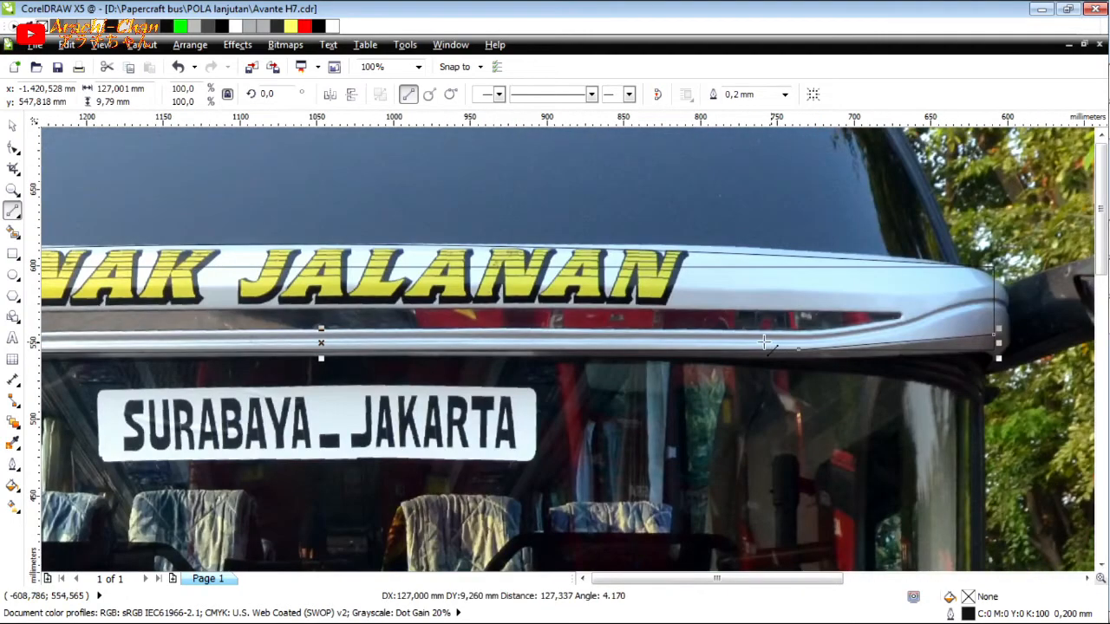
scroll(818, 354, down, 3)
scroll(483, 330, up, 5)
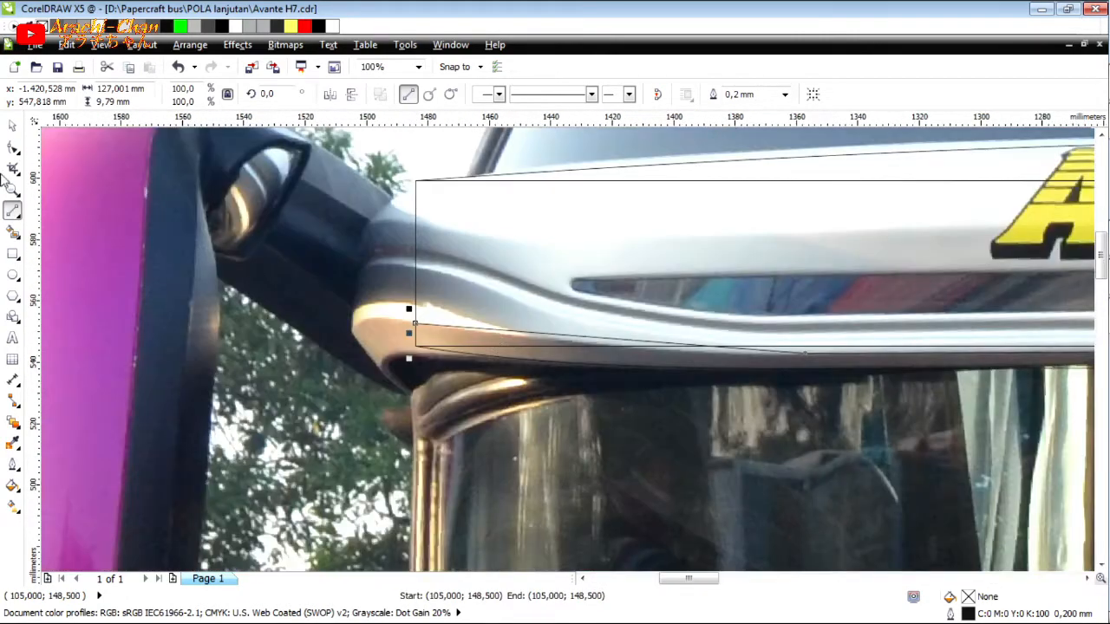
click(13, 150)
scroll(619, 352, up, 2)
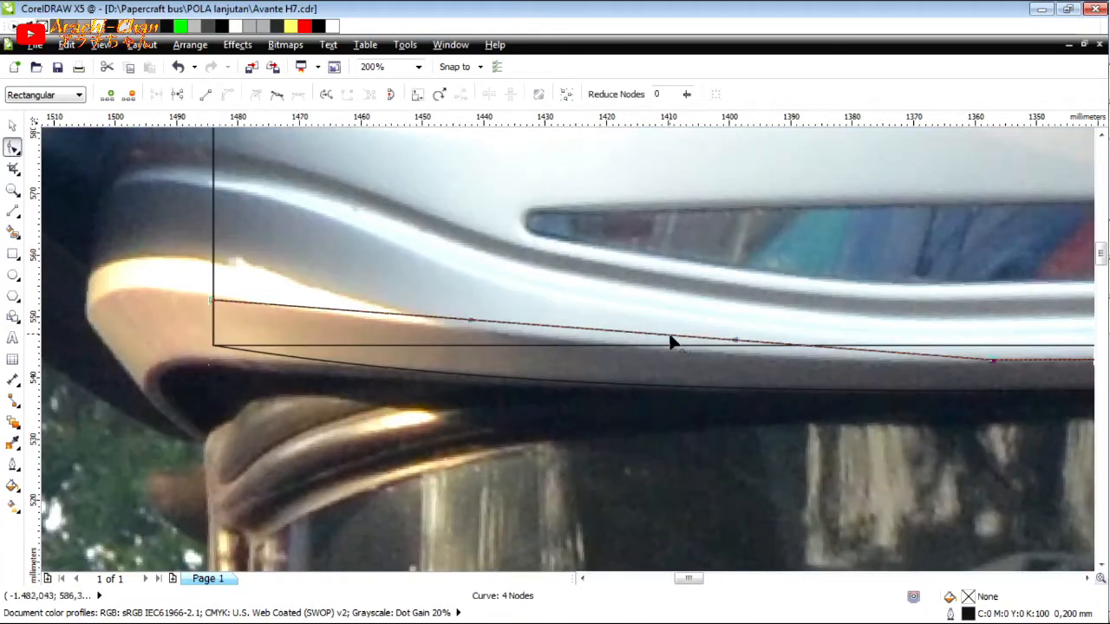
drag(663, 345, 653, 352)
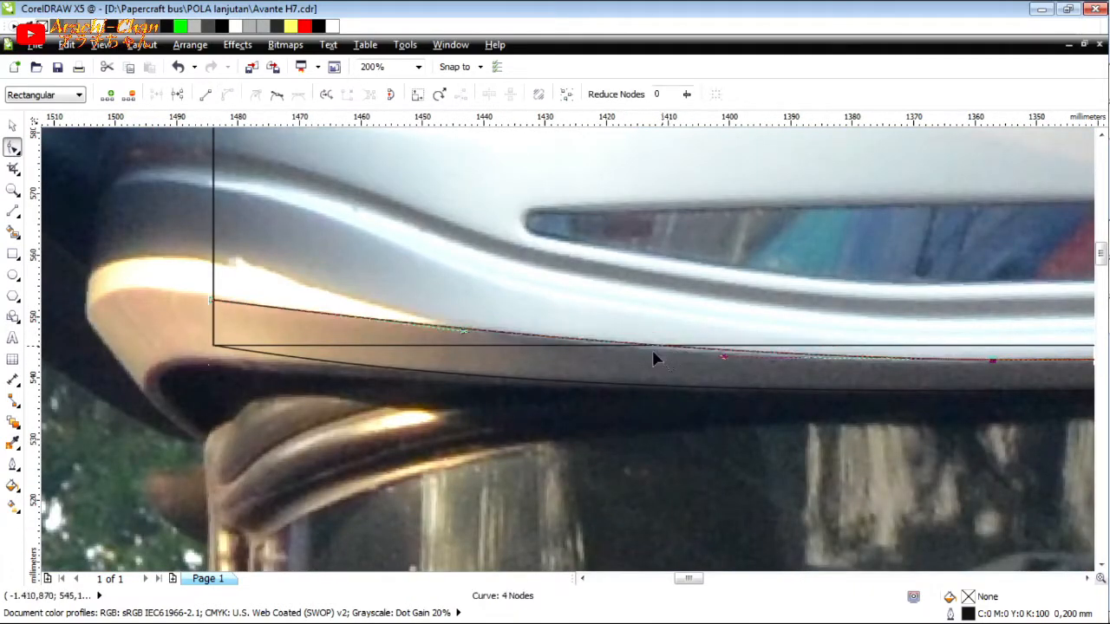
Bend the right segment of the crease line to follow the shaded edge on the visor.
scroll(433, 351, down, 3)
scroll(842, 342, up, 3)
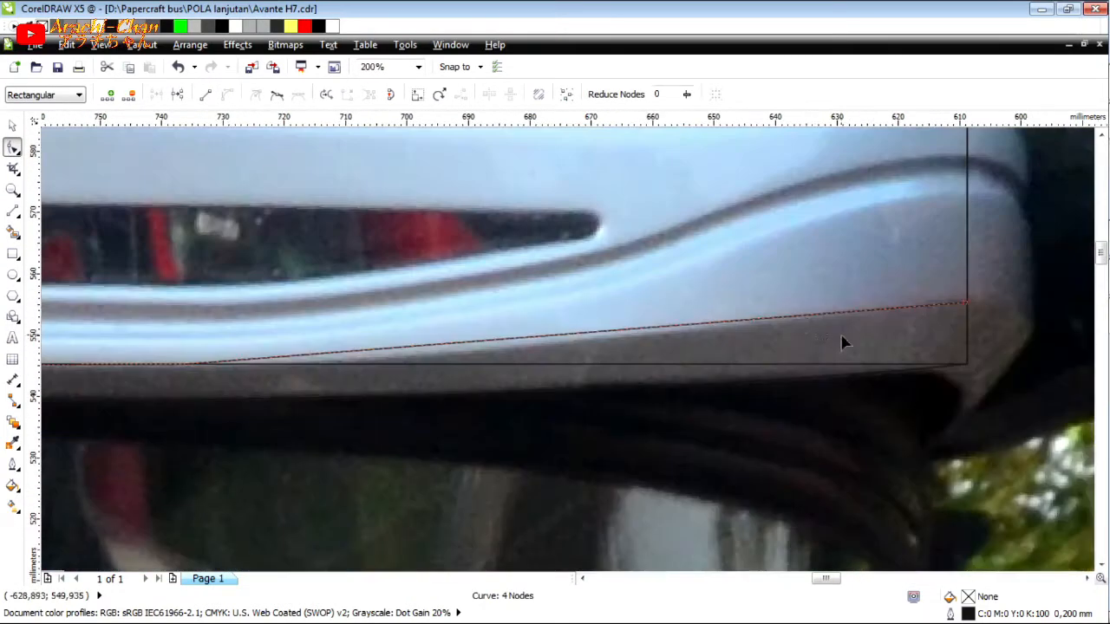
click(965, 302)
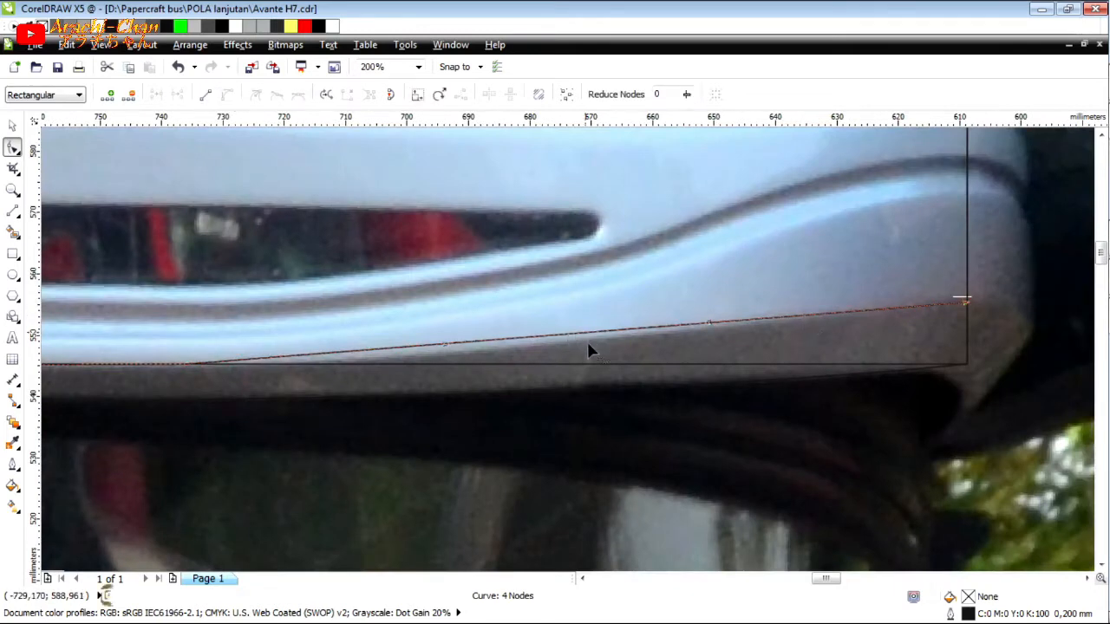
drag(587, 342, 513, 347)
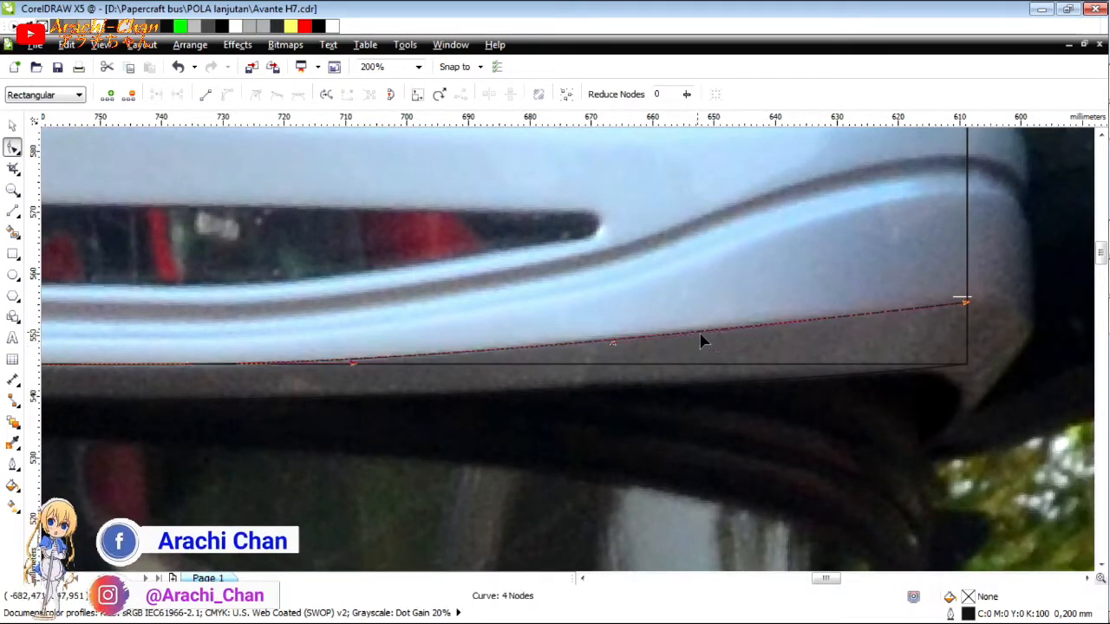
scroll(866, 332, down, 4)
scroll(516, 329, up, 3)
scroll(947, 388, up, 2)
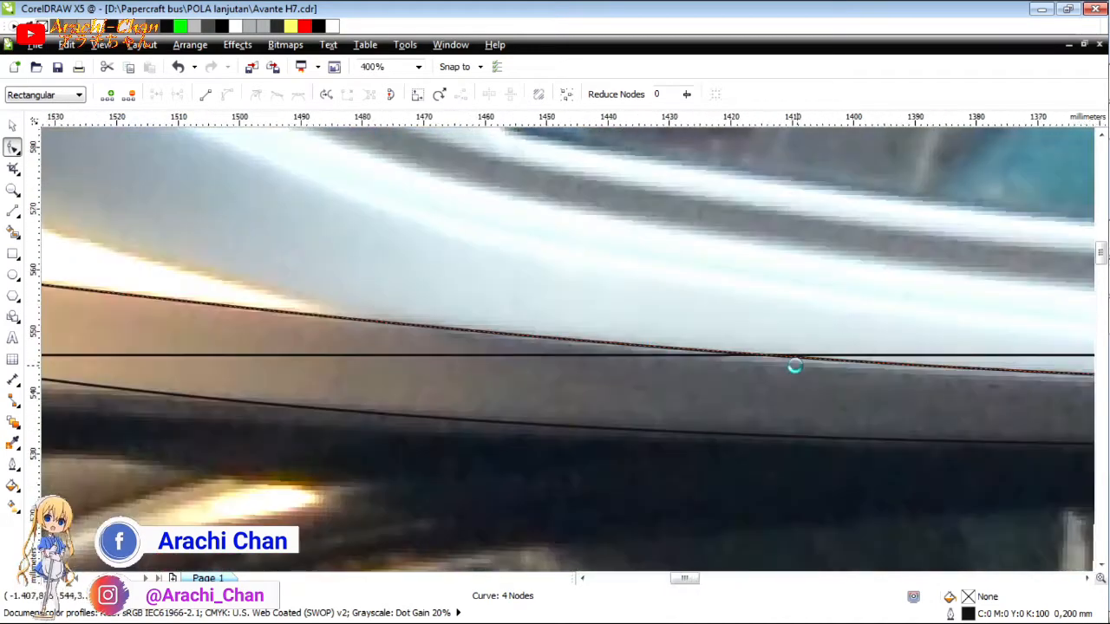
scroll(793, 366, down, 2)
click(957, 366)
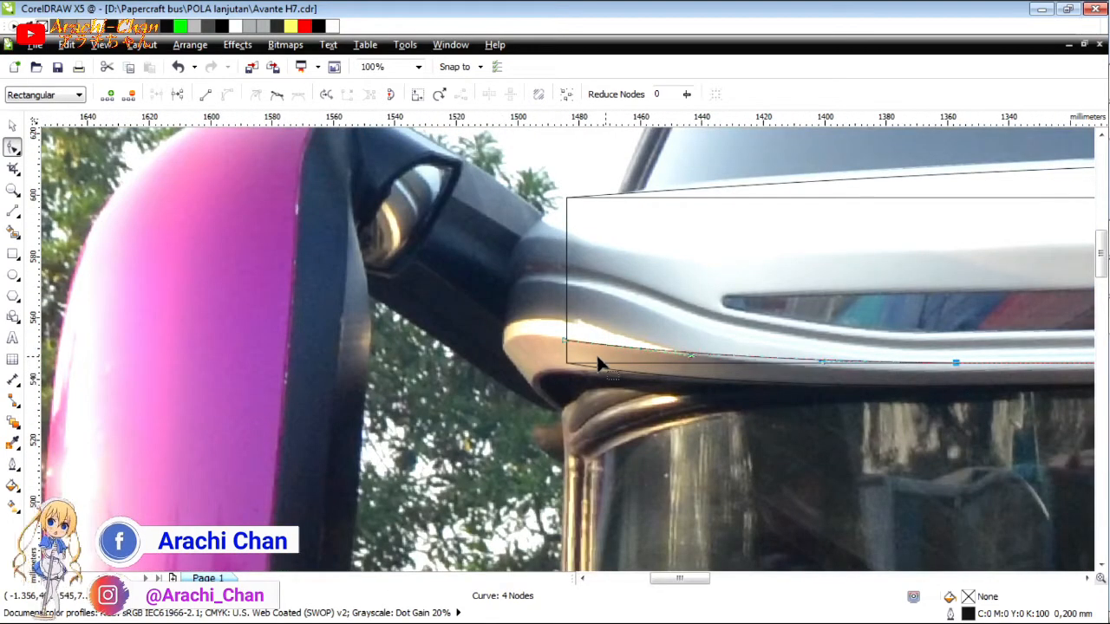
scroll(599, 364, down, 3)
scroll(707, 363, up, 2)
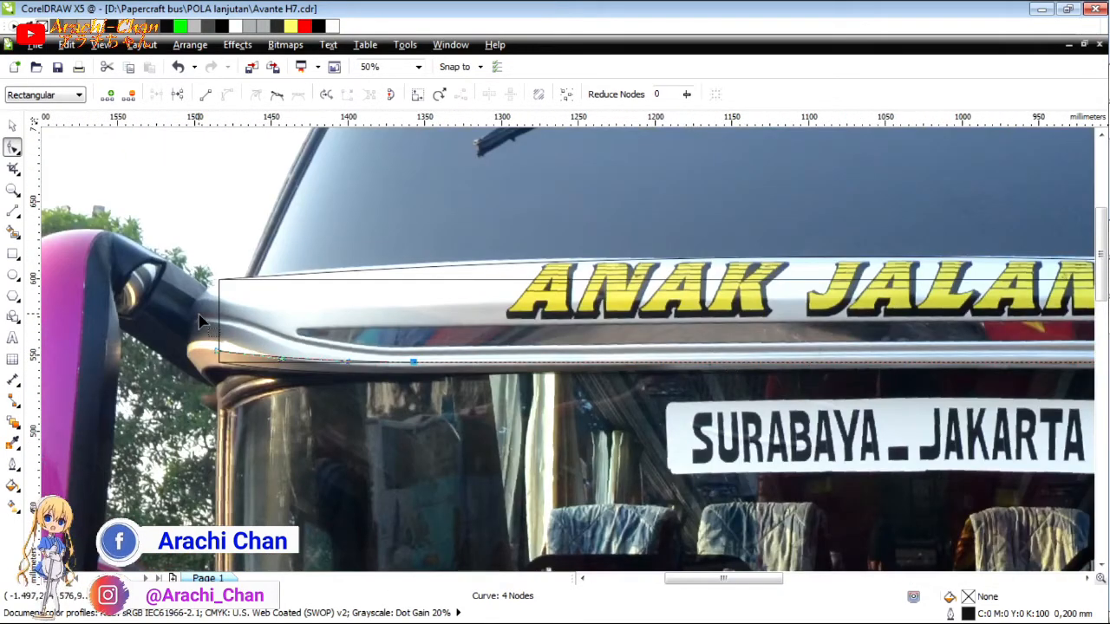
Draw a connected polyline about 875 mm wide along the visor's middle groove, running between the outline's two side edges.
click(12, 209)
scroll(219, 308, up, 1)
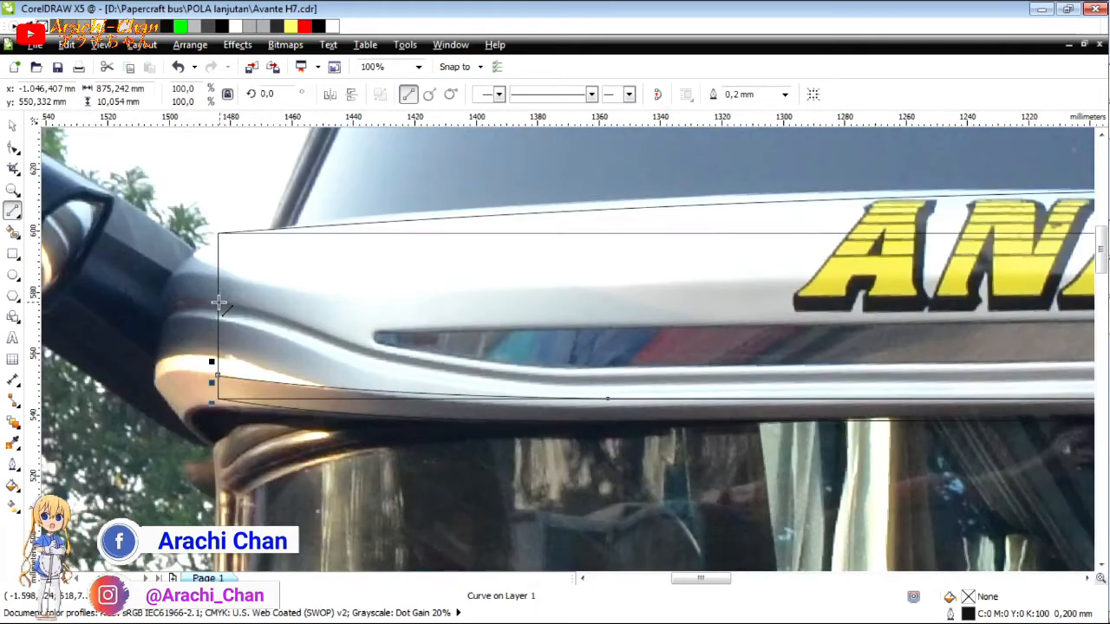
double_click(284, 318)
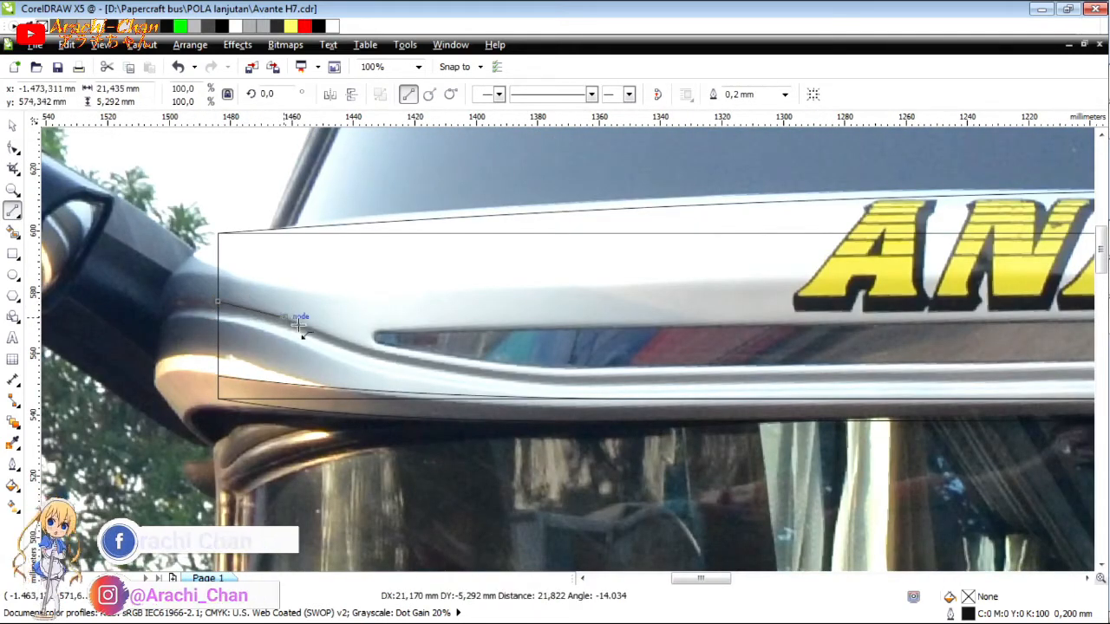
click(625, 373)
drag(880, 386, 831, 371)
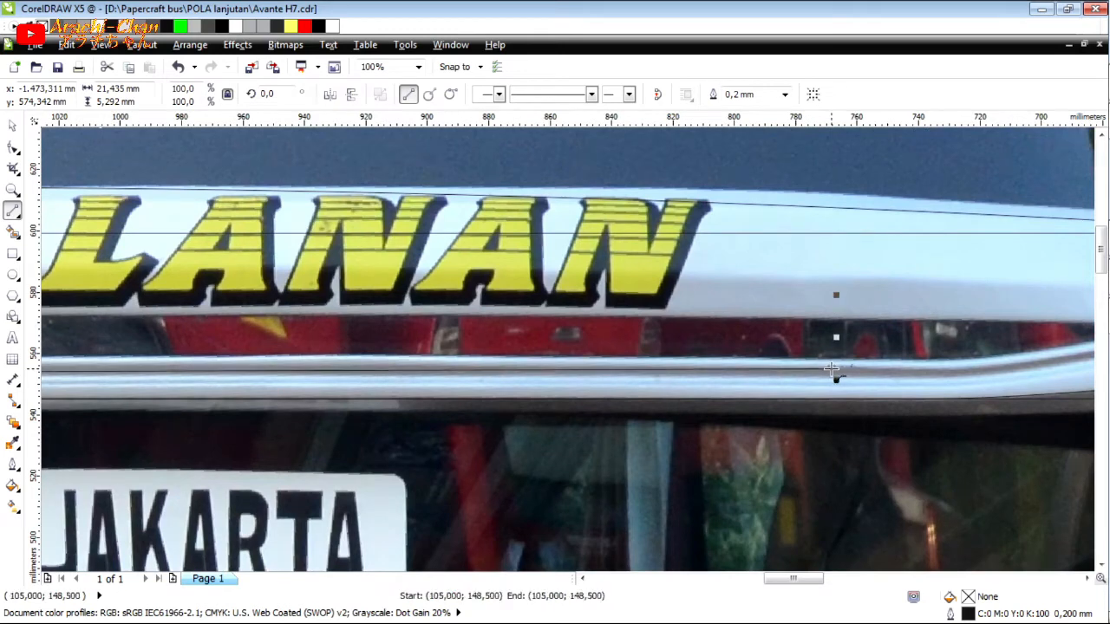
drag(963, 359, 1046, 295)
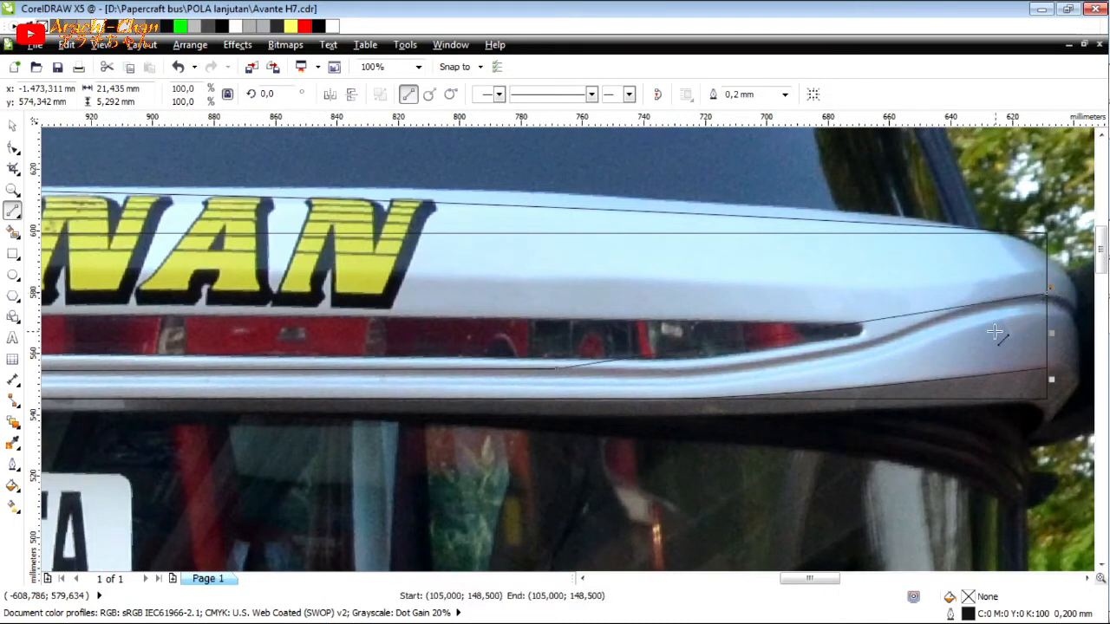
Convert the right end segment of the groove line to a curve and bend it along the rising groove.
click(13, 148)
click(849, 325)
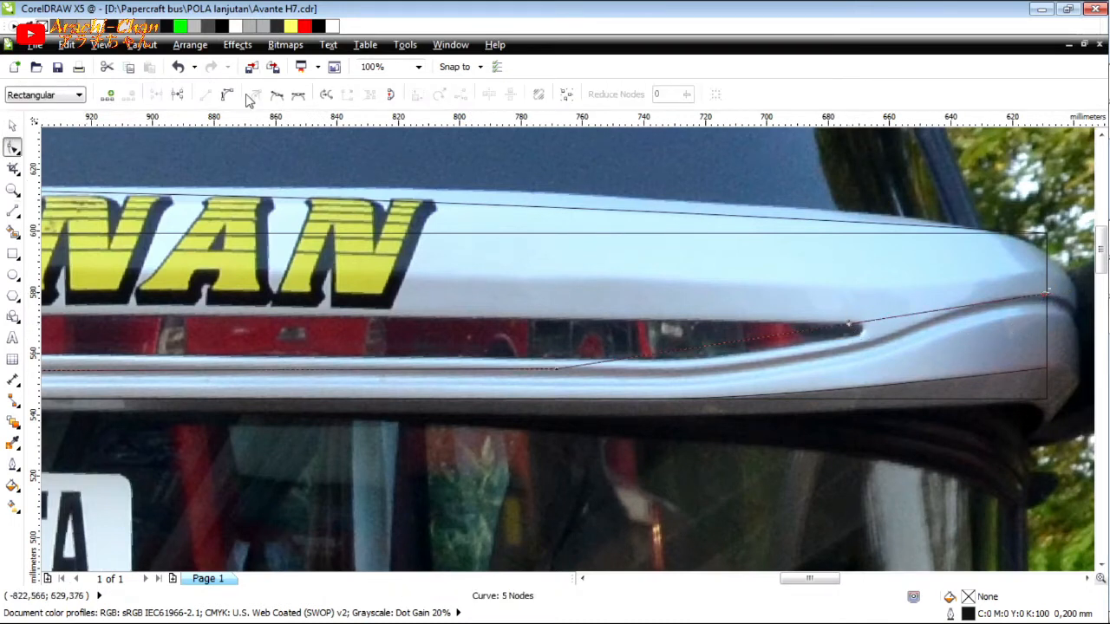
click(231, 95)
drag(831, 344, 824, 361)
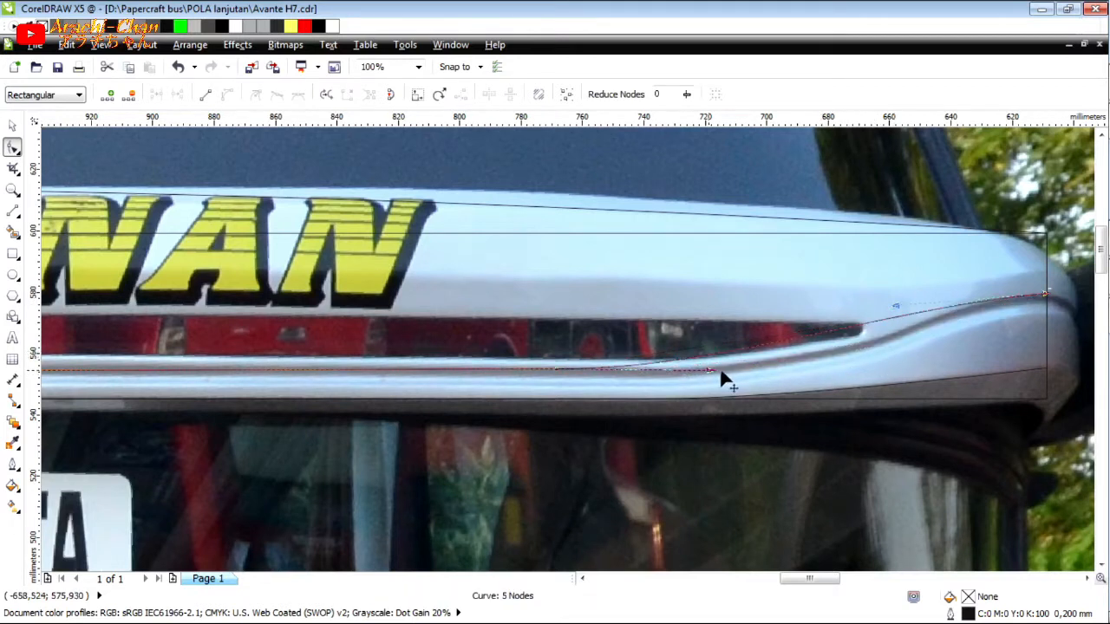
drag(741, 372, 914, 369)
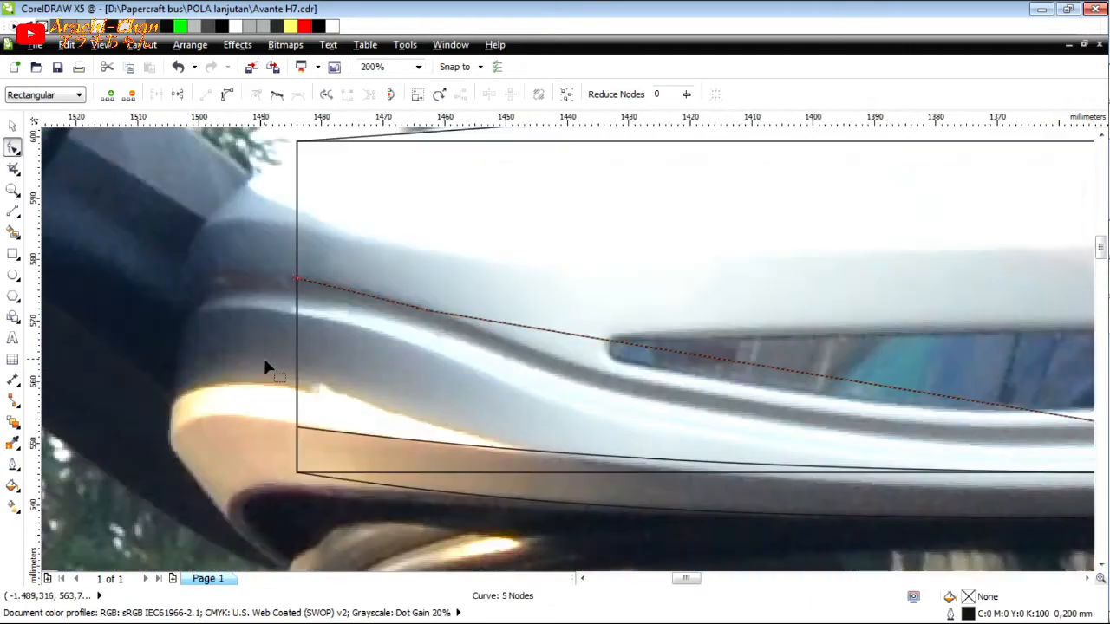
Delete the extra node near the groove line's left end and bend the left segment into an S-curve along the groove.
key(Delete)
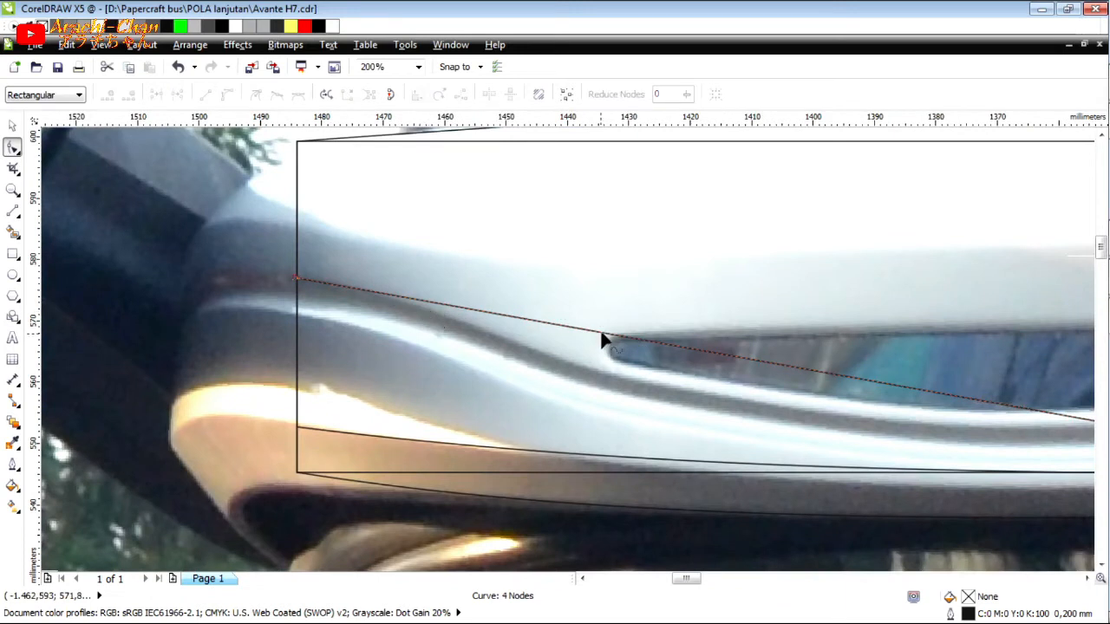
click(605, 338)
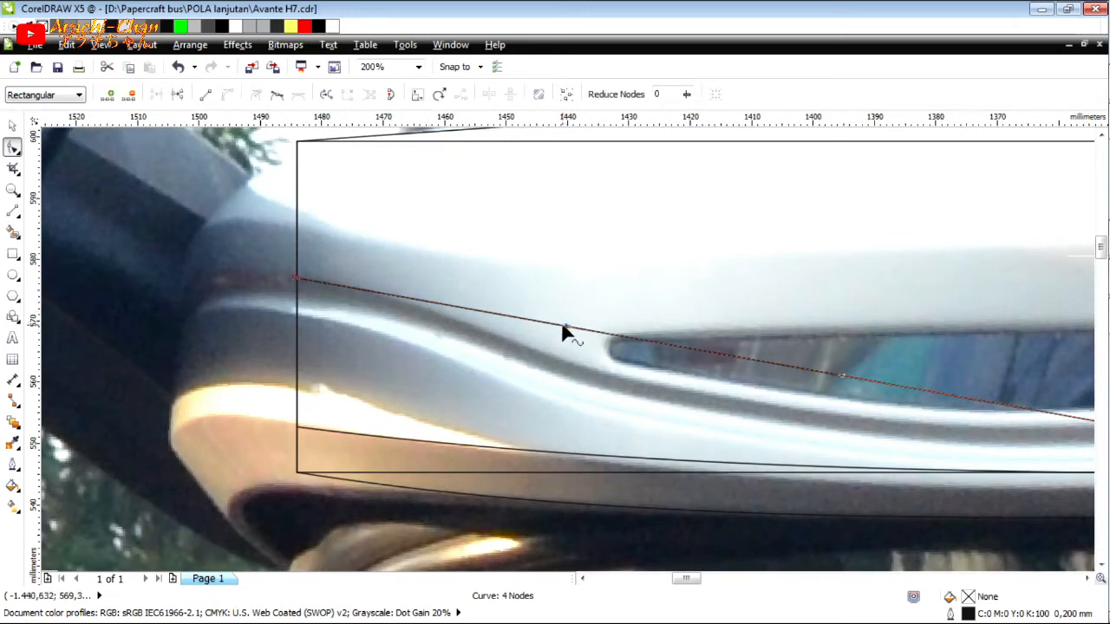
drag(565, 326, 465, 306)
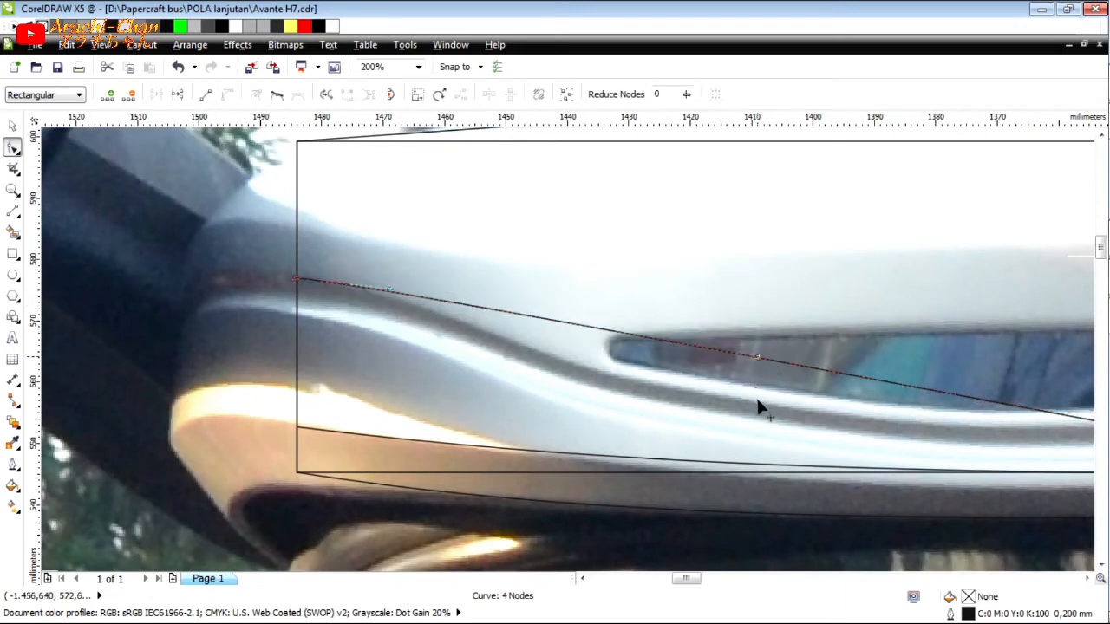
drag(757, 398, 686, 444)
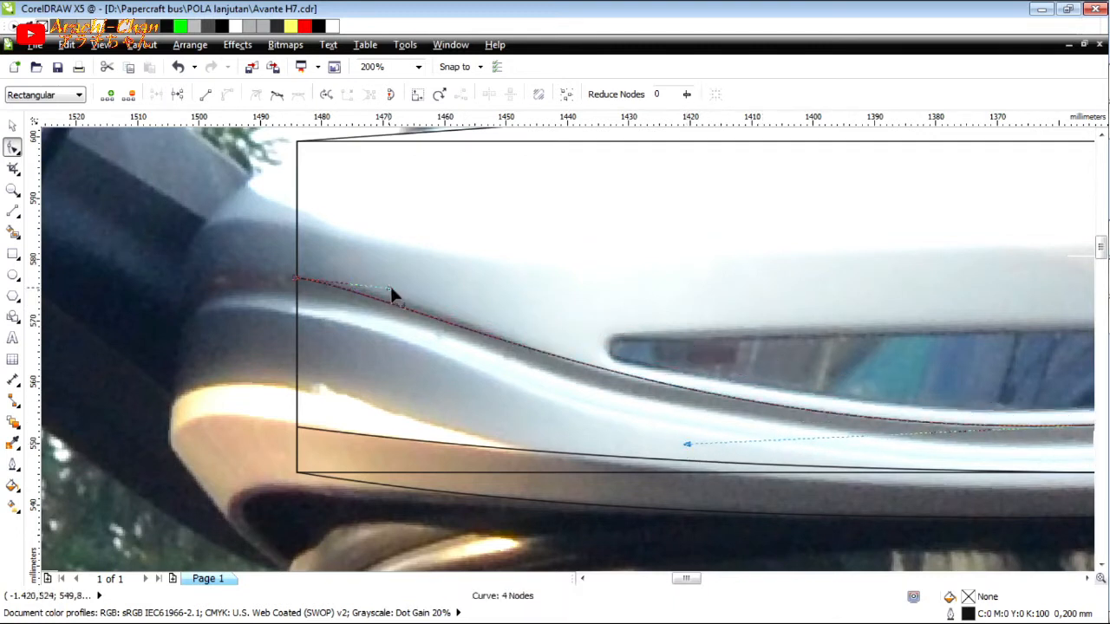
drag(399, 284, 399, 274)
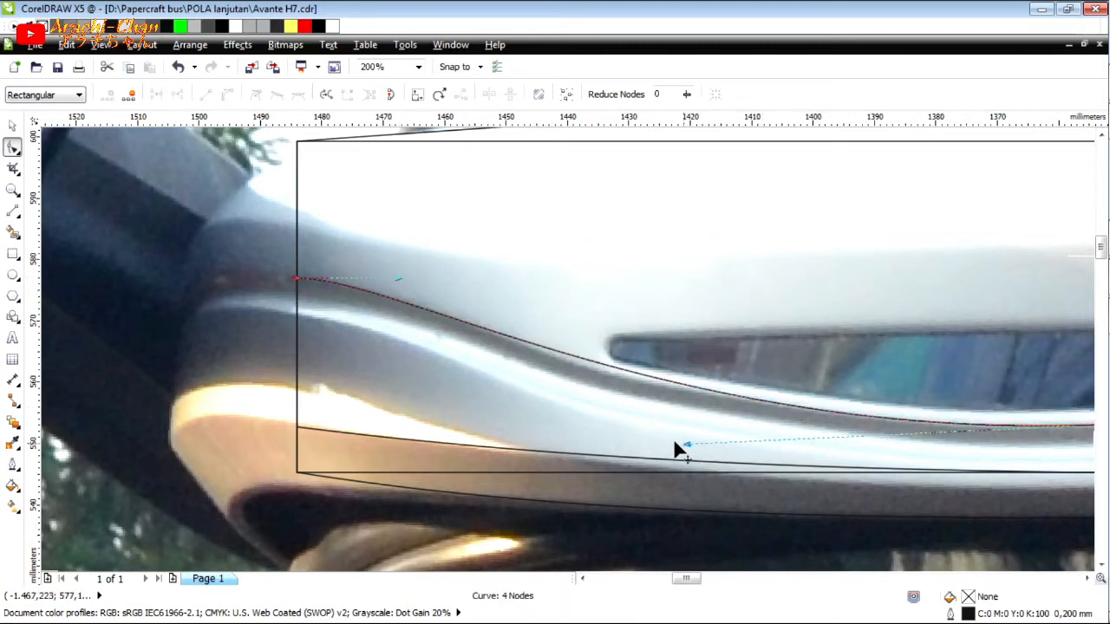
drag(665, 438, 632, 445)
drag(412, 279, 417, 276)
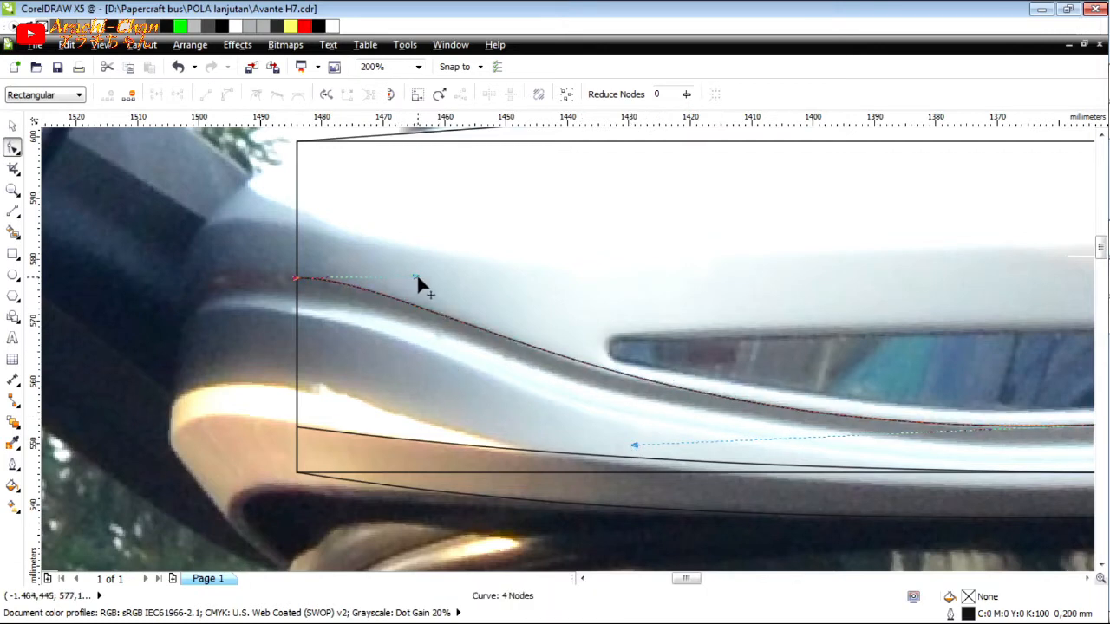
Place a copy of the groove curve about 3 mm below the original and align the two curves on their vertical centre.
scroll(416, 273, down, 3)
scroll(1043, 285, up, 2)
scroll(1033, 287, down, 2)
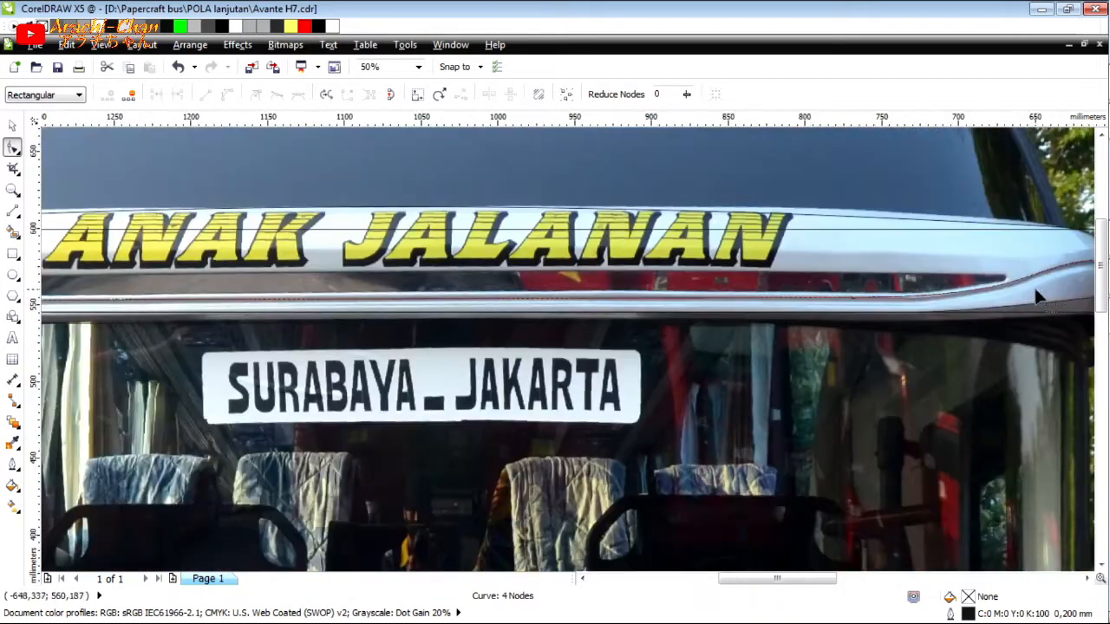
key(space)
scroll(827, 299, up, 2)
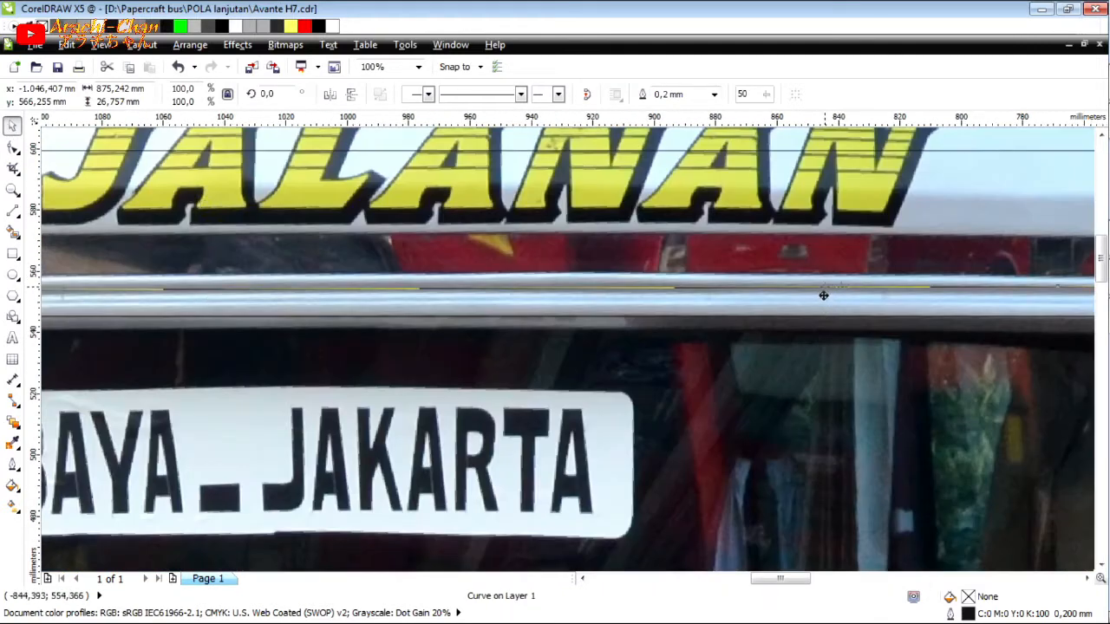
click(823, 298)
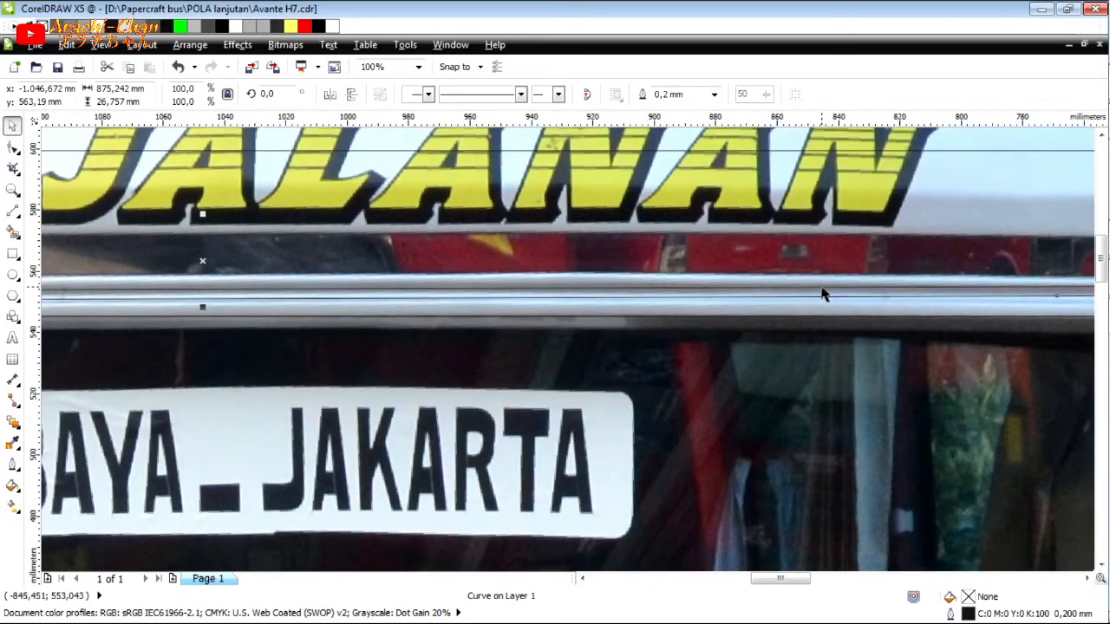
shift+click(821, 288)
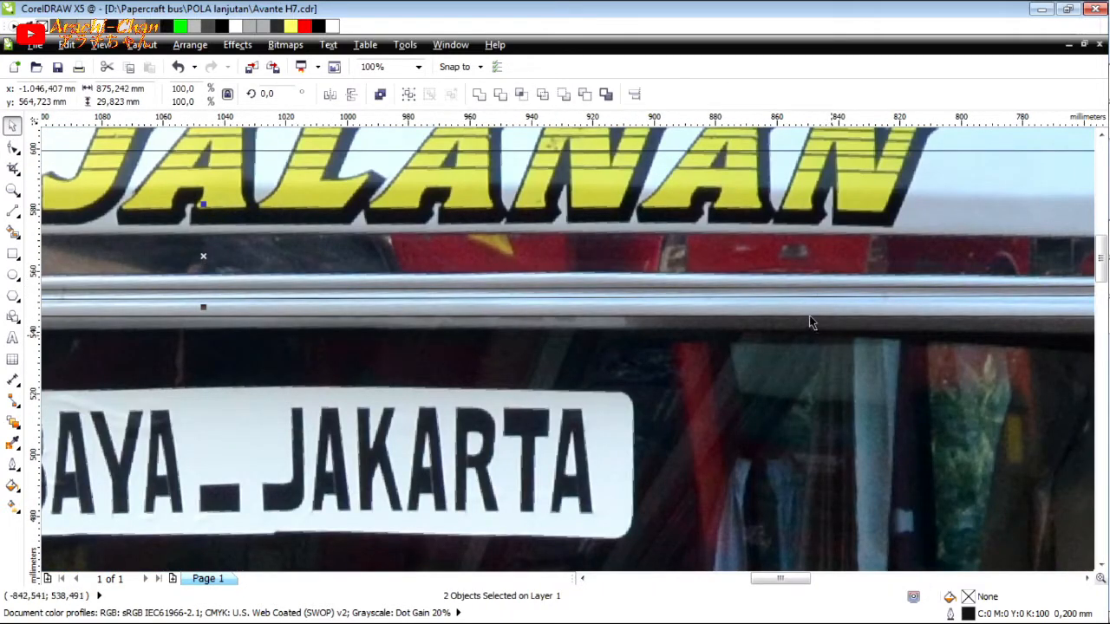
scroll(809, 323, down, 2)
scroll(610, 310, up, 1)
scroll(611, 310, down, 1)
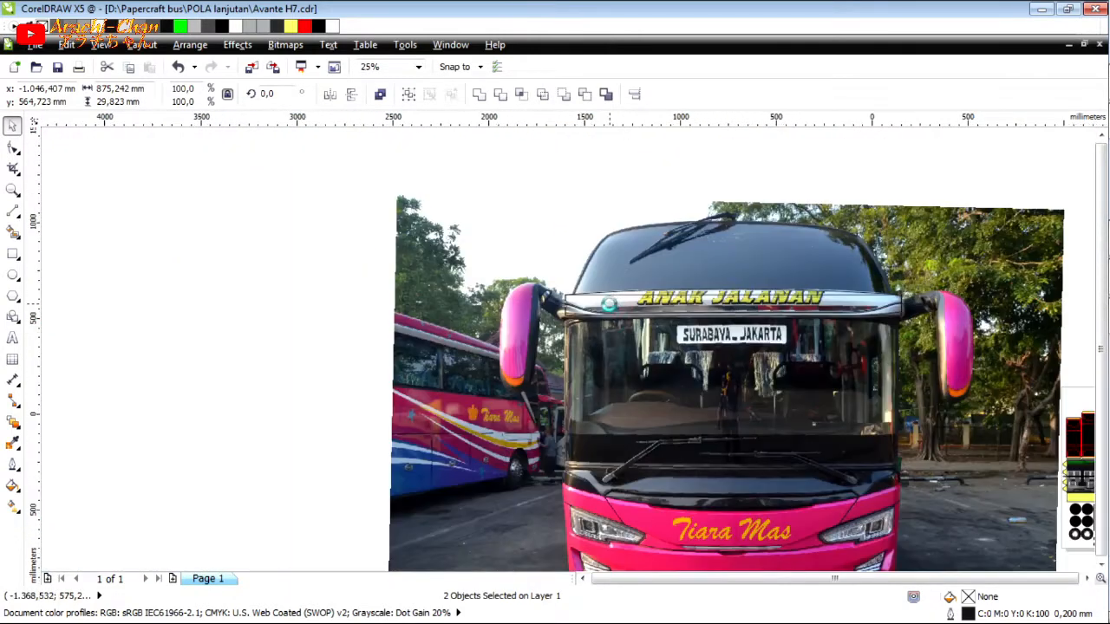
Examine the small white trim shape lying on the photo beside the papercraft pattern.
click(810, 441)
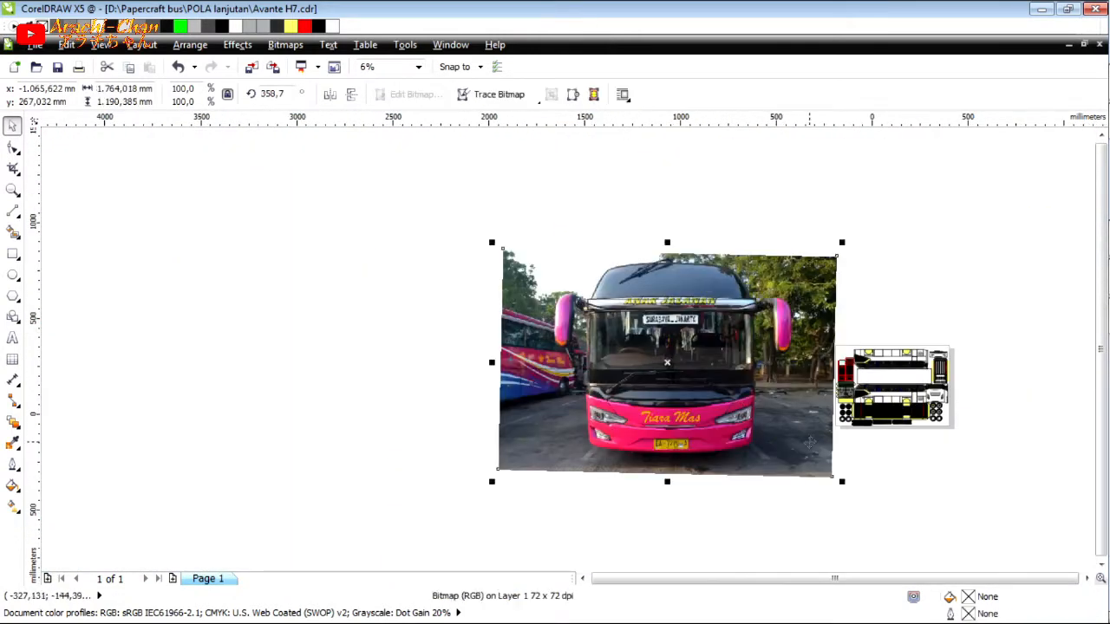
scroll(822, 392, up, 4)
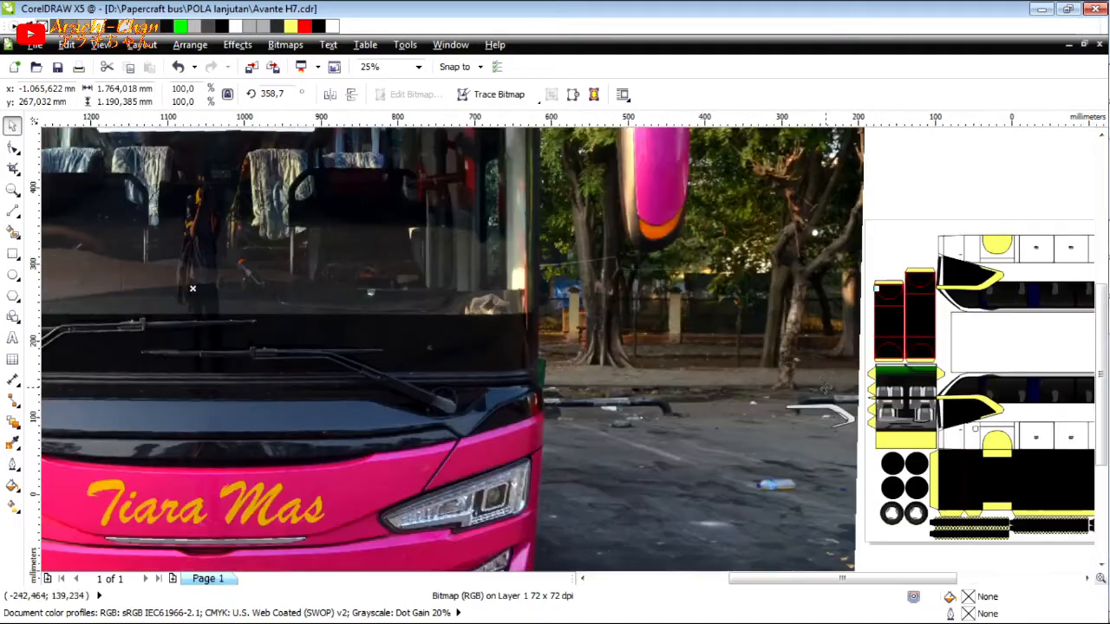
scroll(694, 399, down, 1)
scroll(694, 397, up, 1)
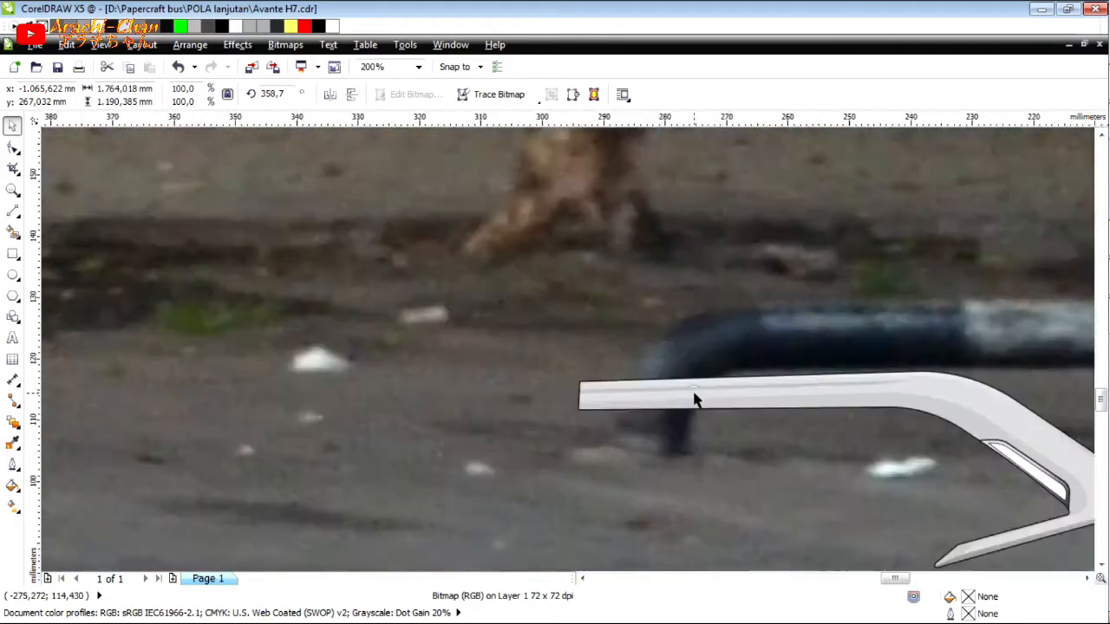
scroll(706, 379, down, 1)
scroll(892, 438, up, 3)
scroll(892, 435, down, 1)
scroll(890, 434, down, 5)
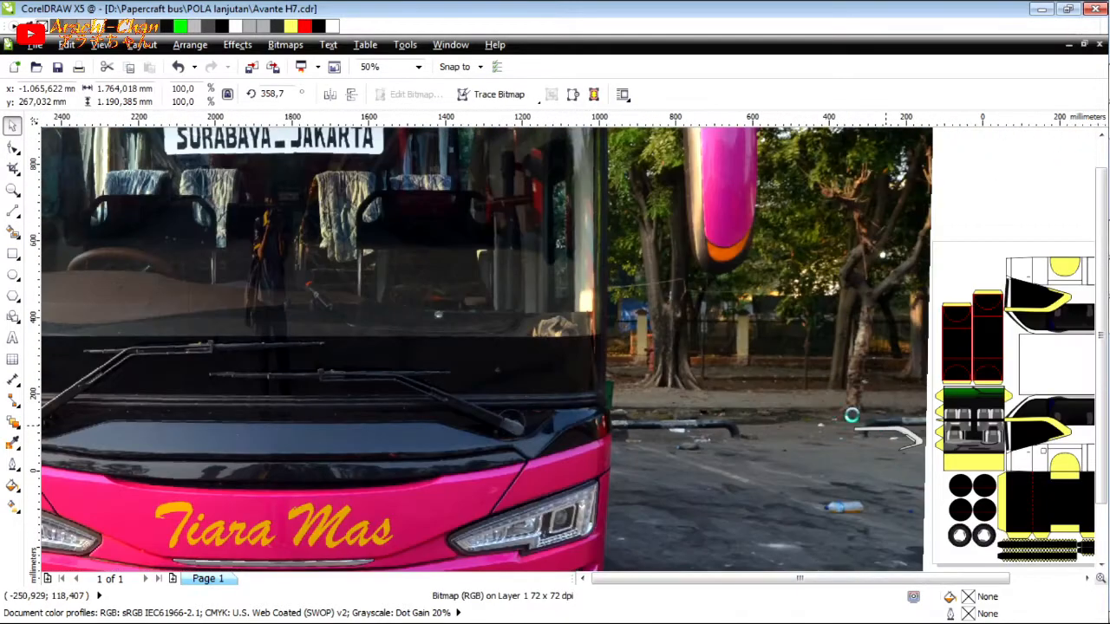
scroll(694, 332, up, 5)
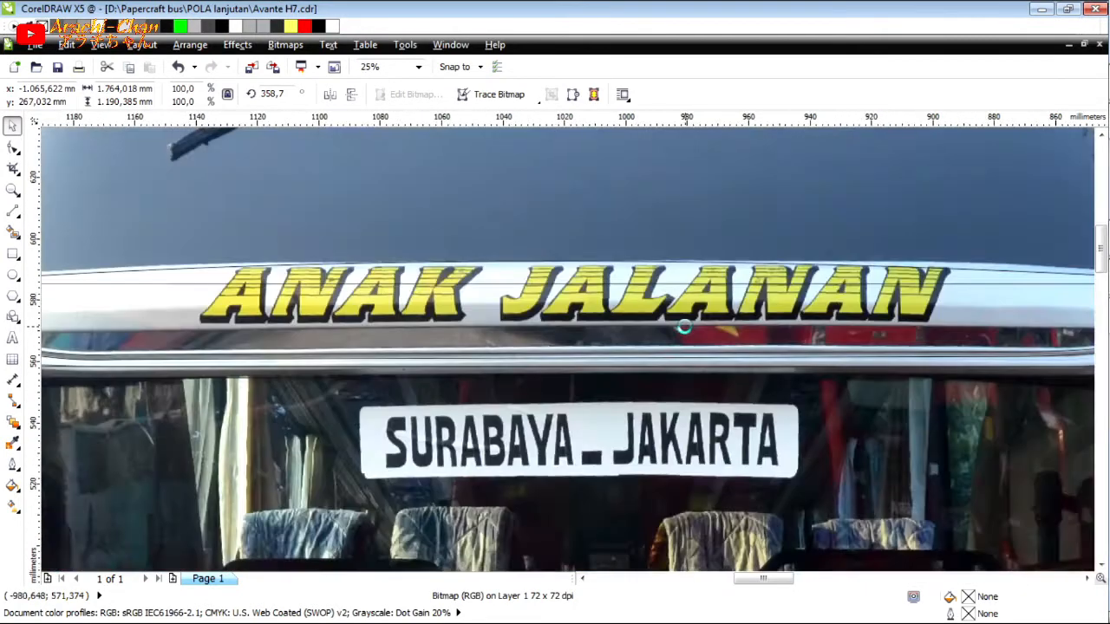
scroll(304, 299, down, 2)
scroll(302, 299, up, 2)
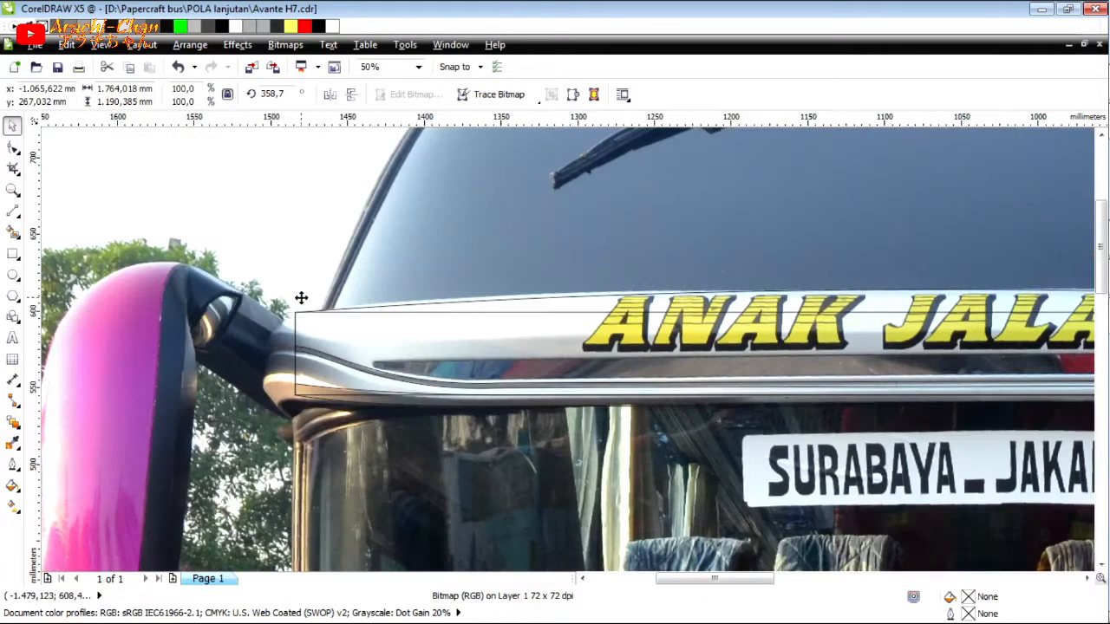
Delete the straight guide rectangle lying beneath the traced visor outline.
click(337, 396)
key(Delete)
Draw a connected three-segment line along the visor's upper crease between the side edges, with the left segment about 85 mm wide.
key(F5)
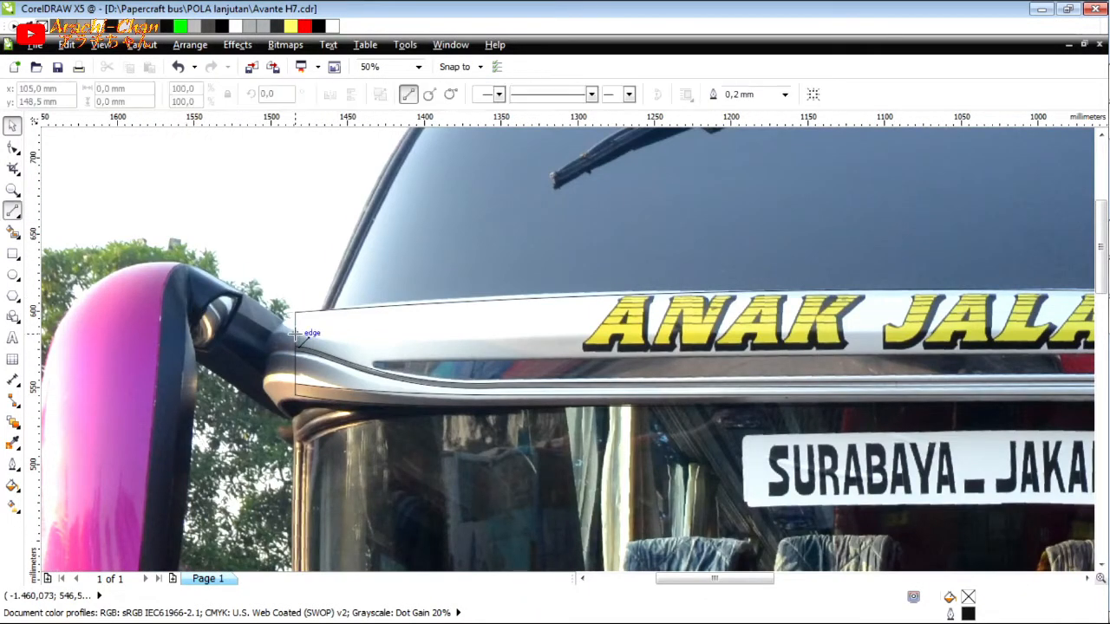
click(295, 333)
click(425, 340)
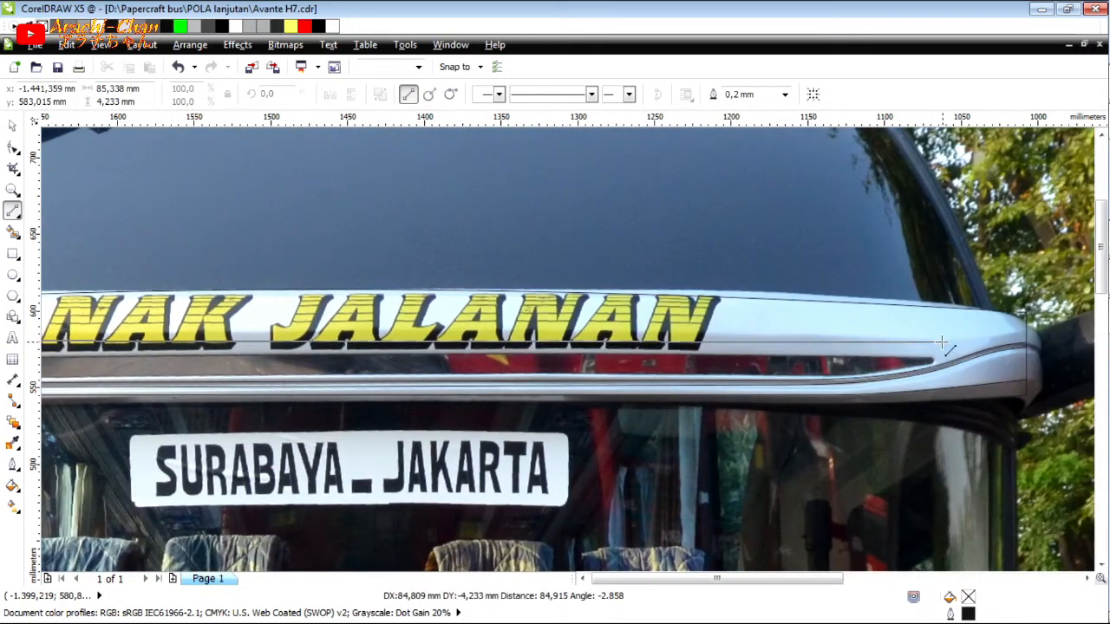
click(937, 340)
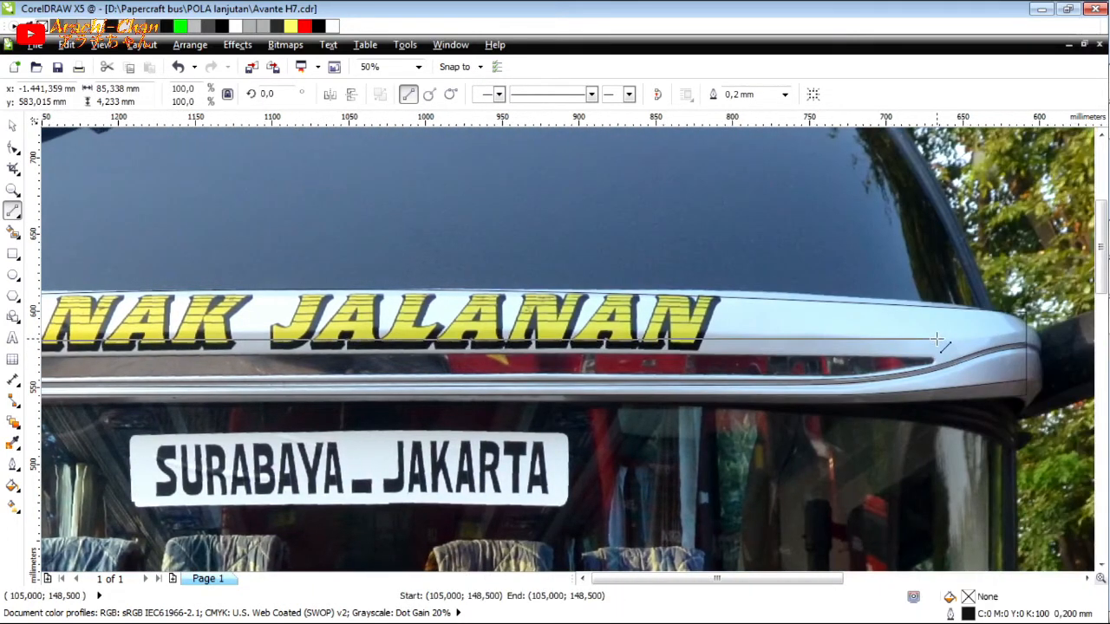
click(937, 340)
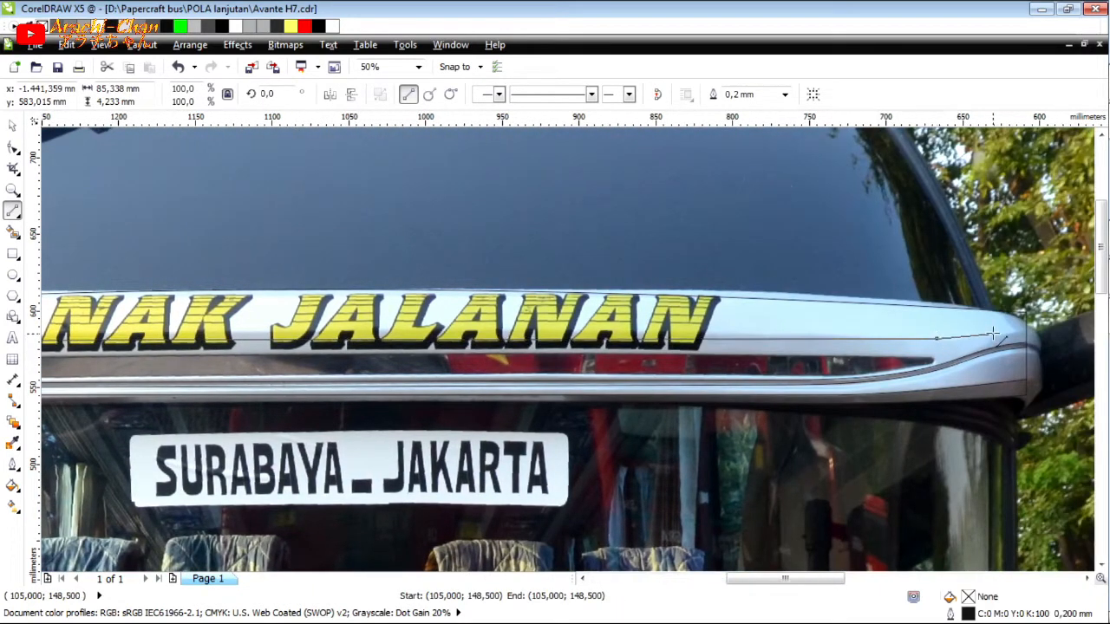
click(1044, 322)
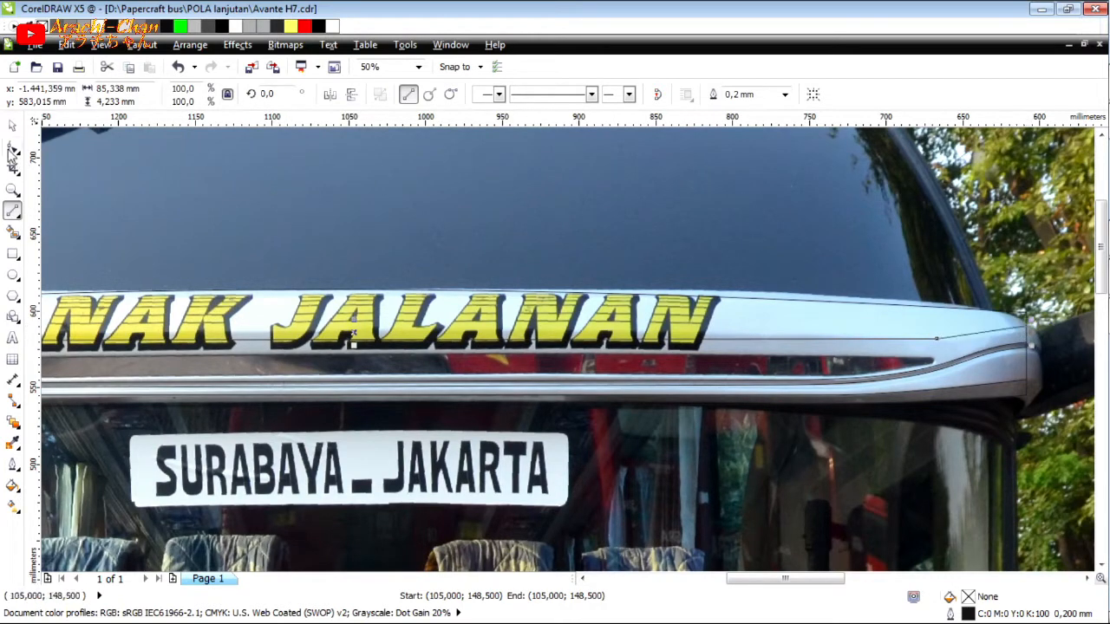
Bend the right end segment of the upper crease line to follow the visor's shaded edge.
key(F10)
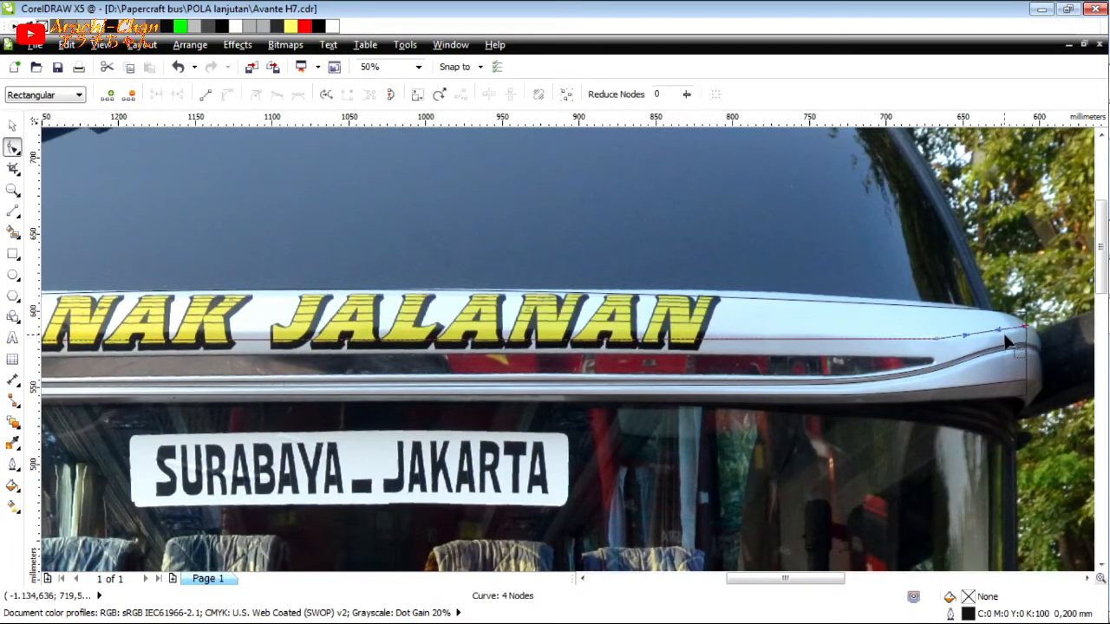
scroll(1005, 342, up, 1)
drag(987, 329, 995, 332)
scroll(992, 334, down, 2)
Convert the left end segment of the upper crease line to a curve and bend it along the visor's shading.
scroll(347, 335, up, 2)
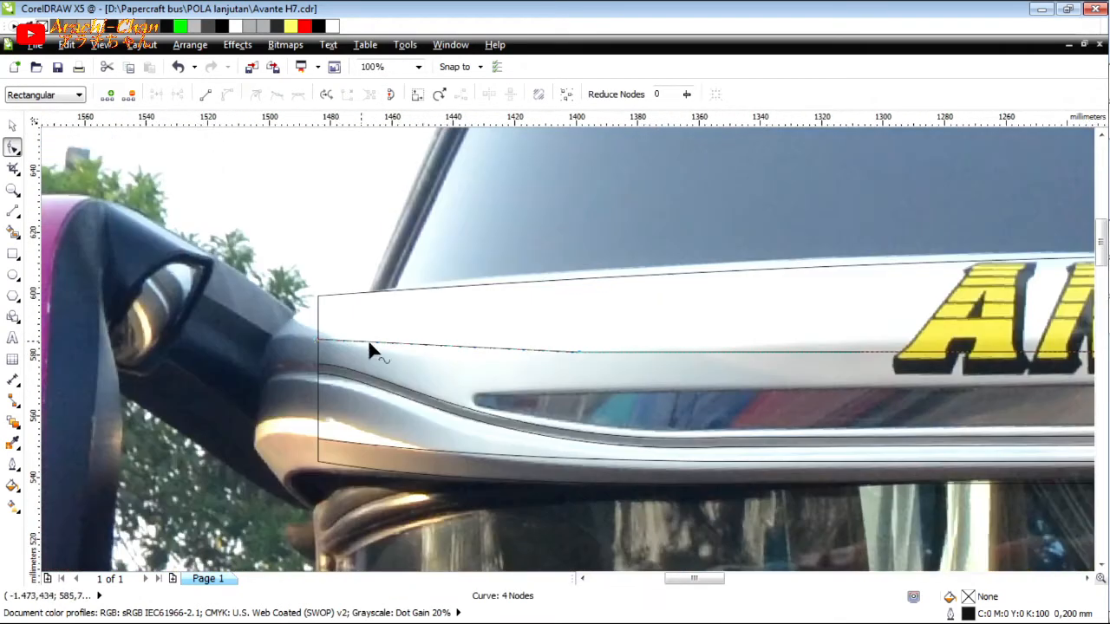
click(391, 344)
click(227, 96)
drag(443, 348, 484, 339)
scroll(468, 356, up, 2)
scroll(484, 339, down, 8)
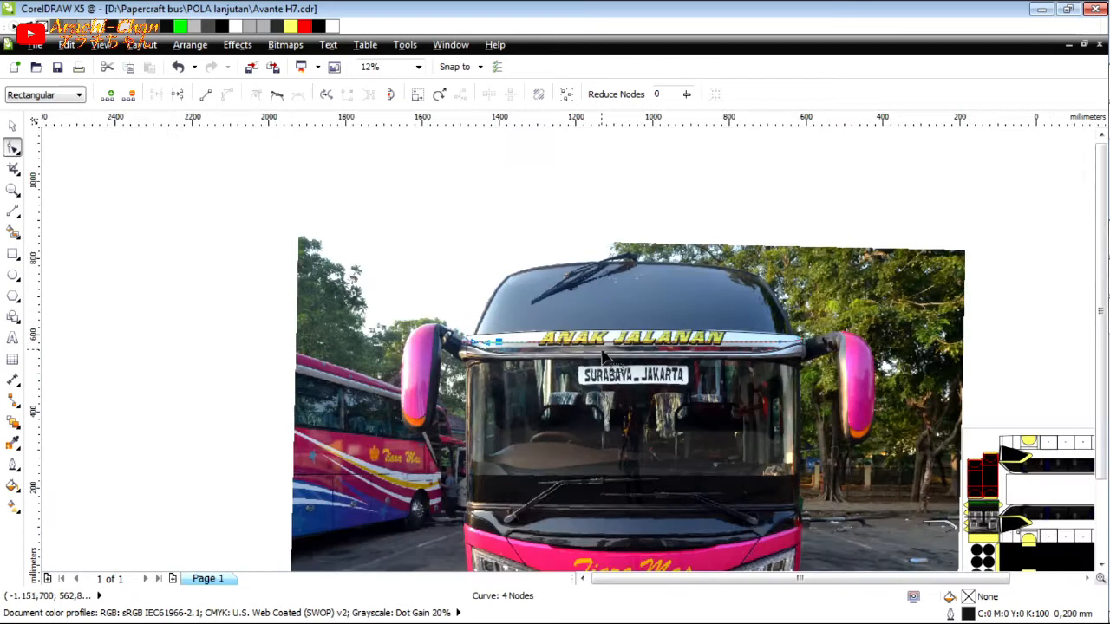
Crop the bus photo to a narrow band closely surrounding the front visor.
click(8, 124)
click(358, 303)
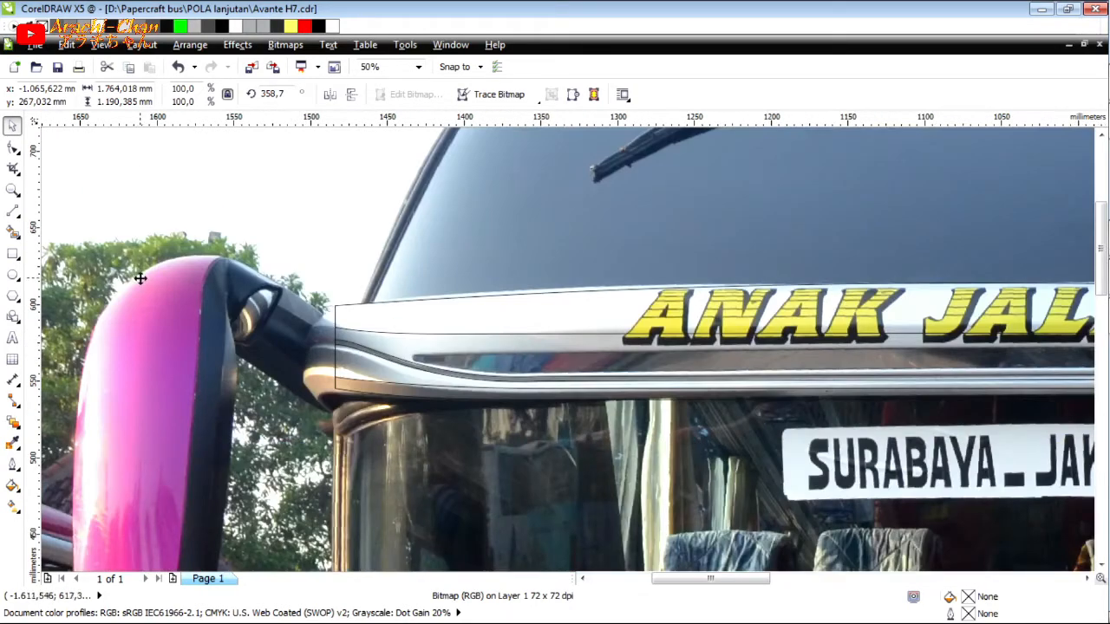
scroll(157, 283, down, 1)
click(13, 170)
drag(239, 285, 921, 347)
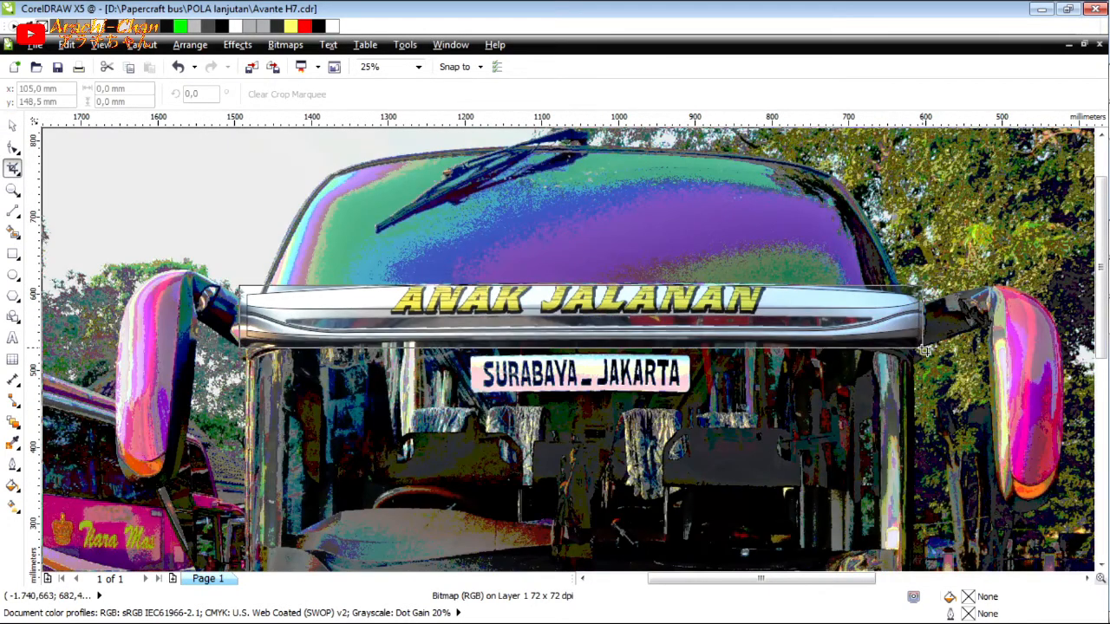
double_click(718, 328)
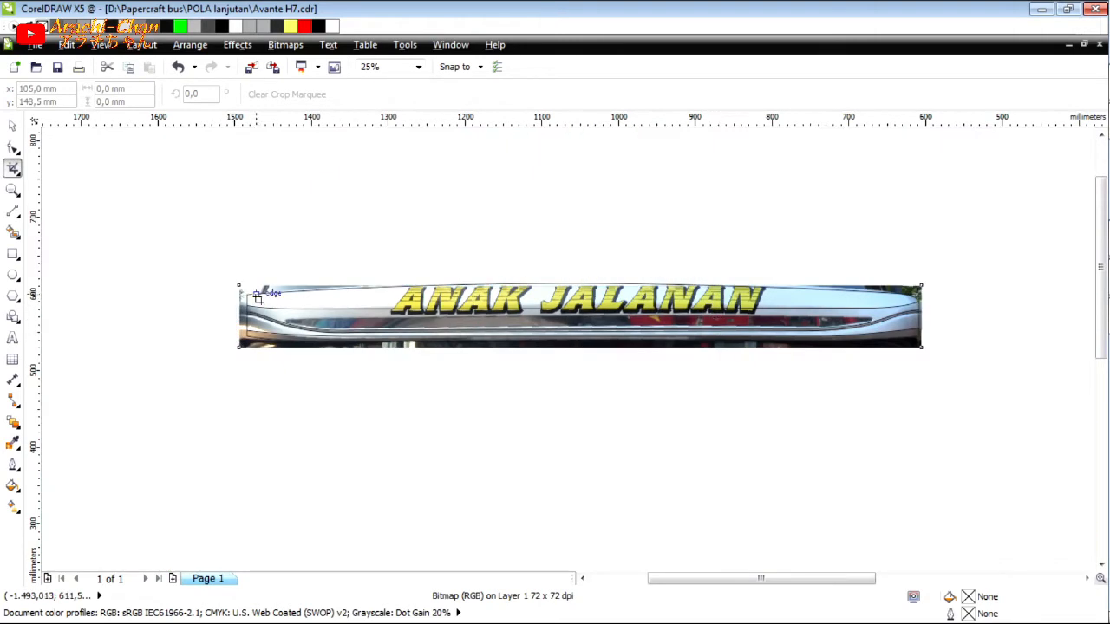
Move the cropped photo's two right corner nodes onto the right tip of the visor's dark reflective strip.
scroll(357, 274, up, 1)
key(F10)
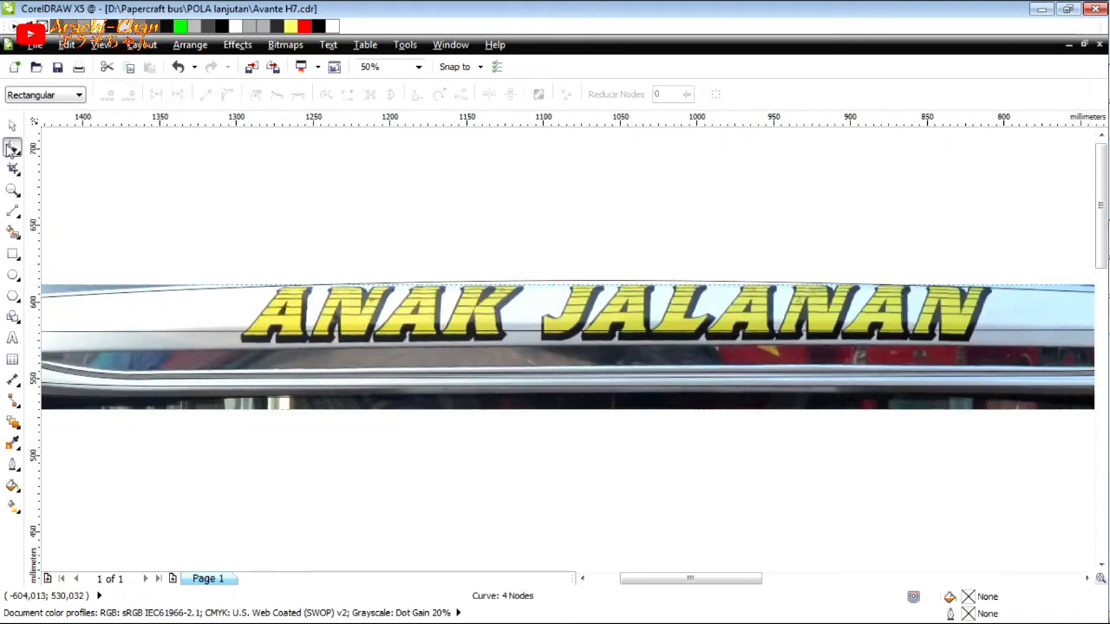
scroll(884, 394, up, 1)
drag(904, 379, 695, 270)
scroll(876, 303, up, 2)
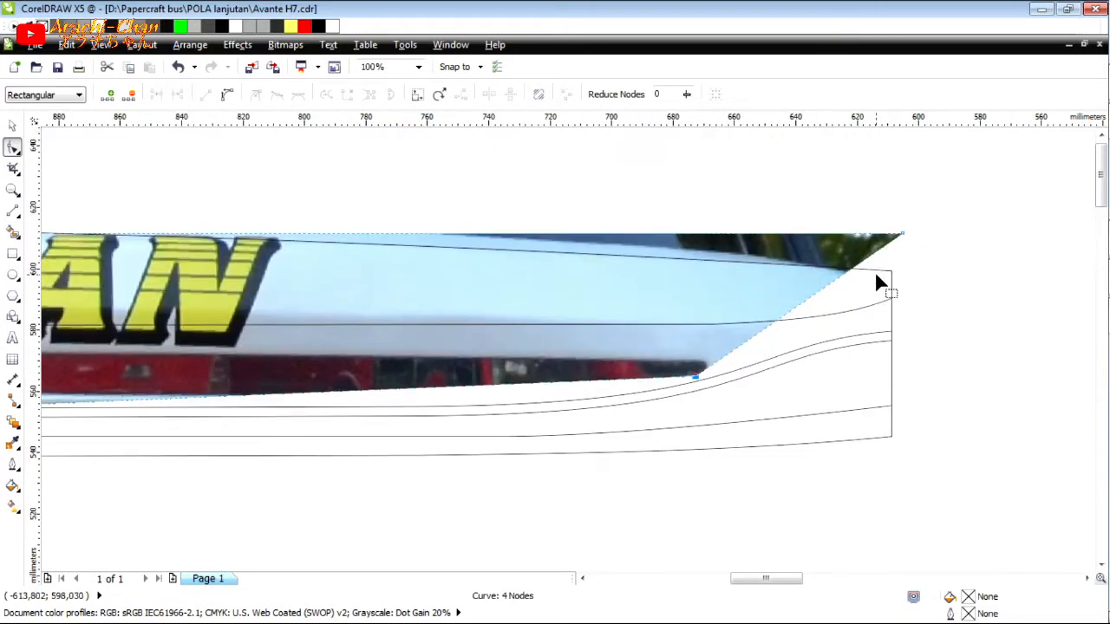
drag(906, 229, 698, 370)
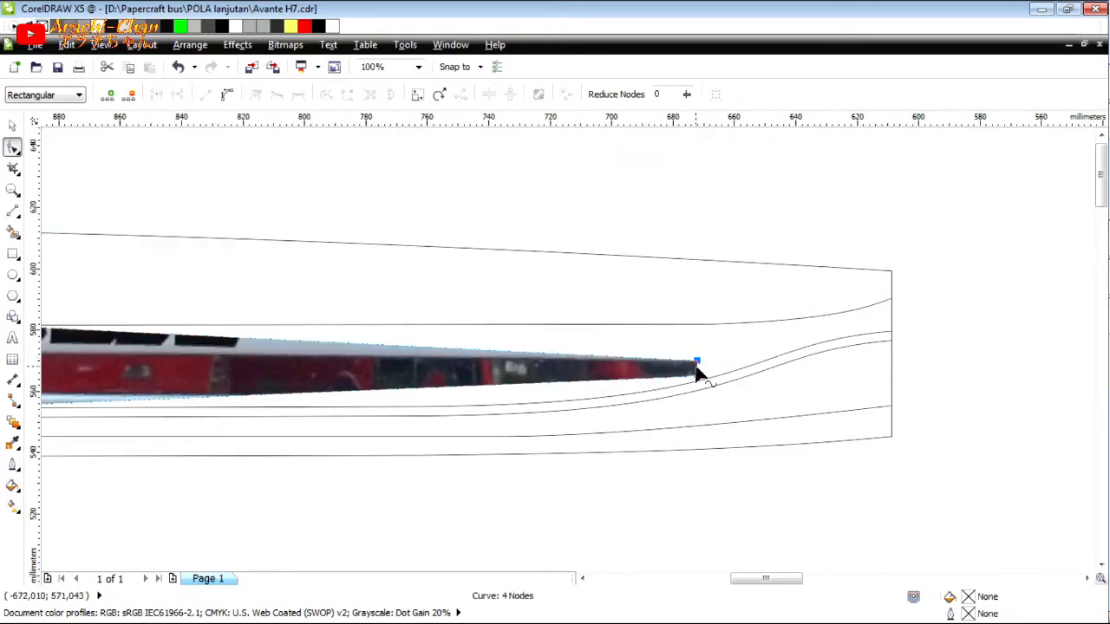
Convert the photo's short right end segment to a curve and round it around the dark strip's tip.
click(227, 93)
scroll(699, 374, up, 2)
drag(696, 367, 745, 371)
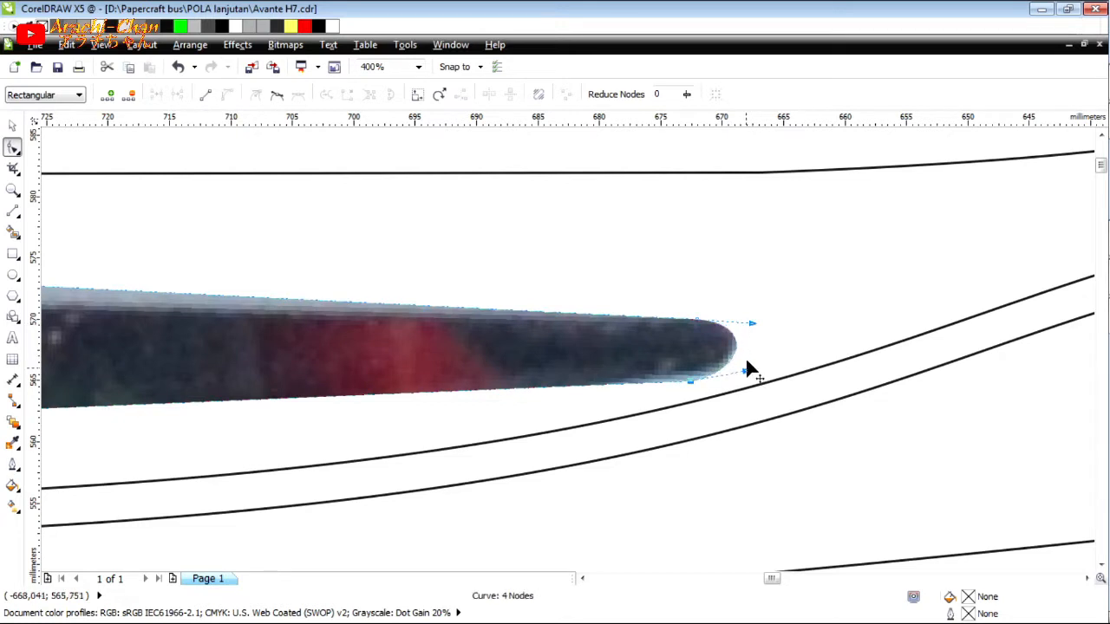
scroll(747, 361, down, 4)
scroll(666, 369, up, 2)
Add a node on the photo's lower edge near the right end and position it where the dark strip's underside bends.
double_click(710, 339)
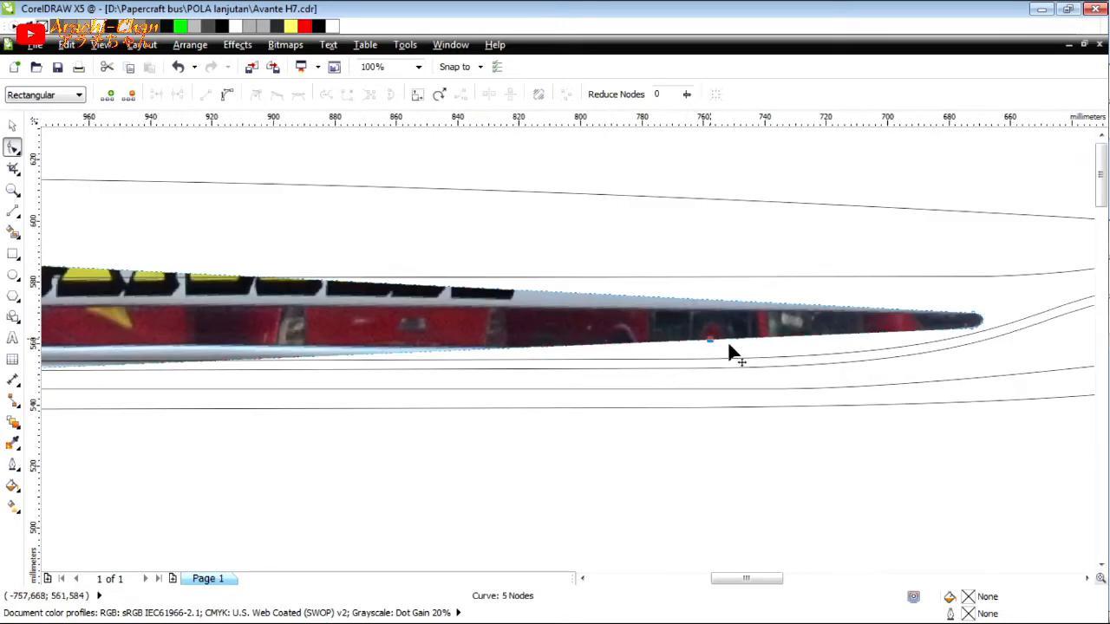
drag(760, 351, 869, 349)
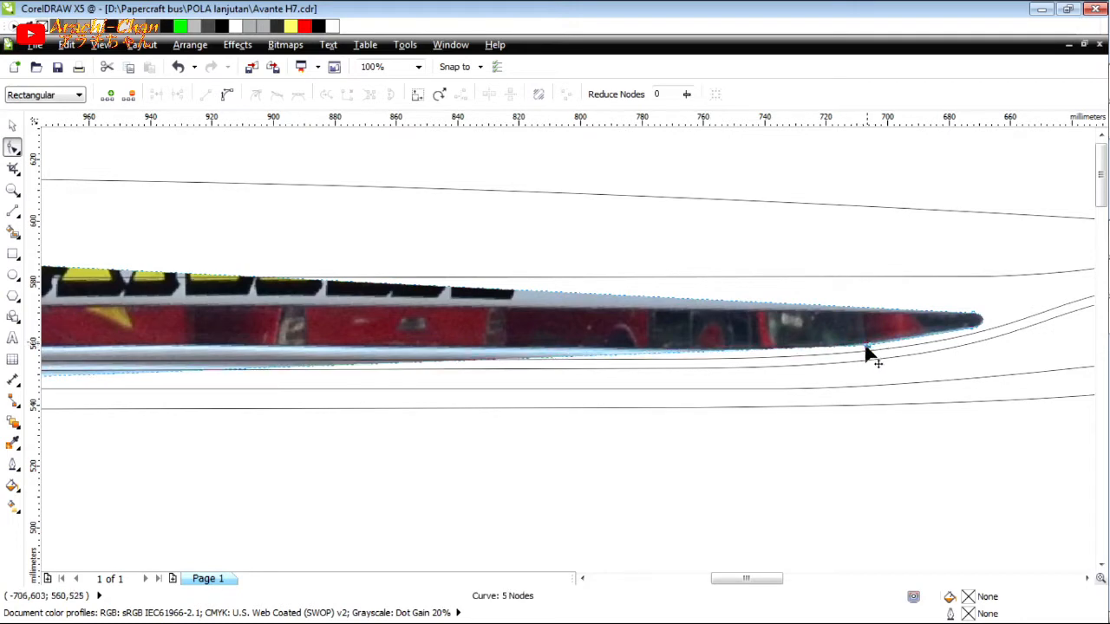
scroll(868, 356, up, 4)
drag(919, 313, 909, 300)
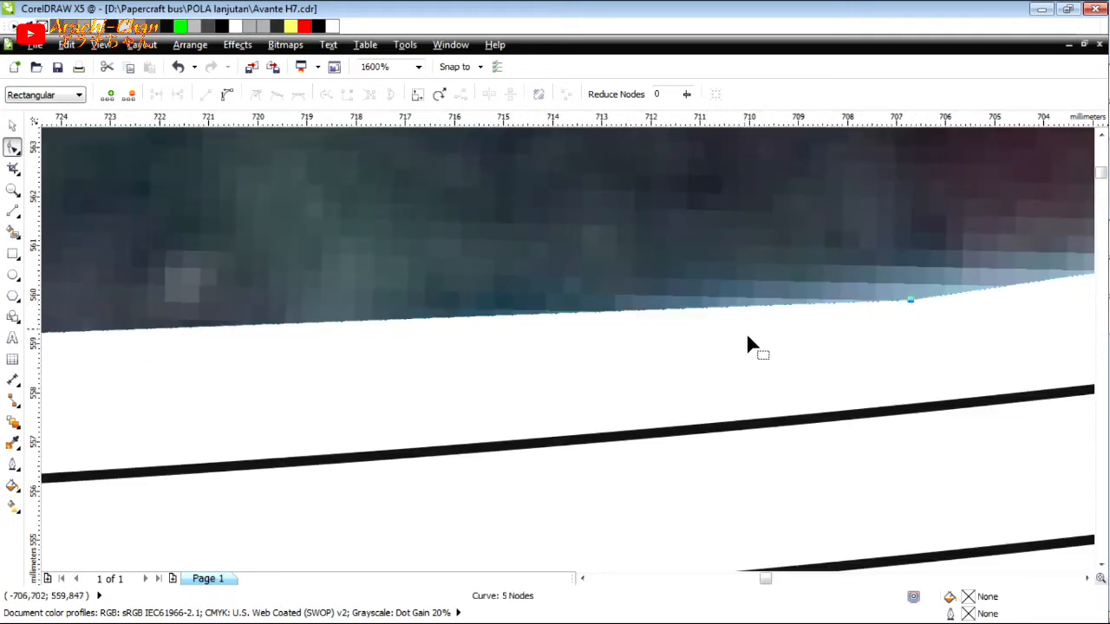
scroll(737, 350, down, 3)
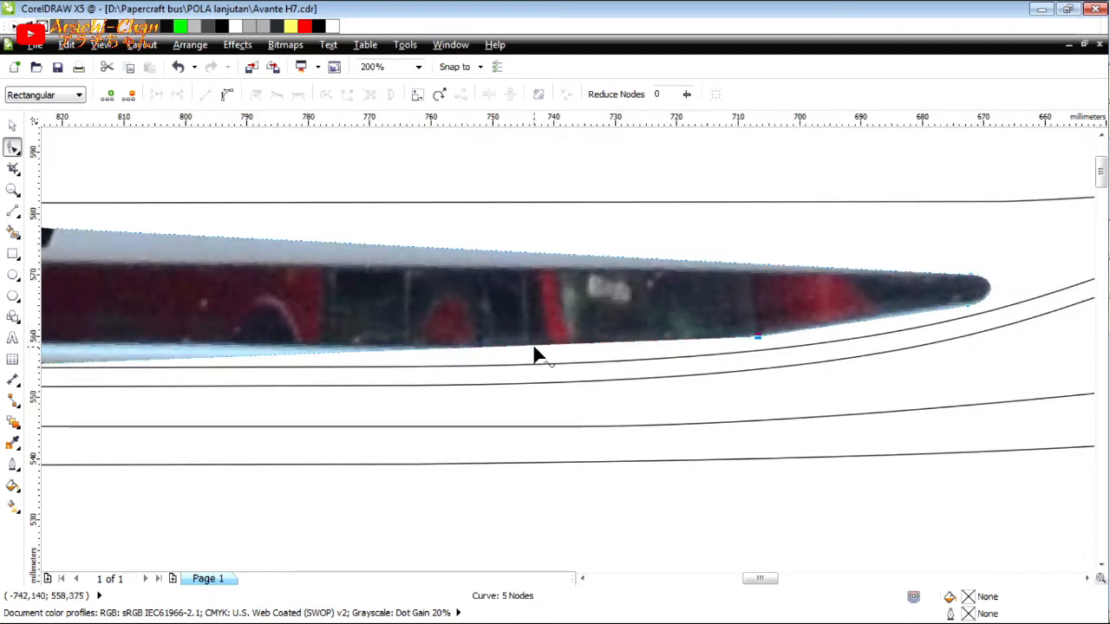
Add another node on the photo's lower right edge and adjust the edge to follow the dark strip's underside.
double_click(482, 347)
scroll(755, 311, down, 2)
scroll(752, 314, up, 2)
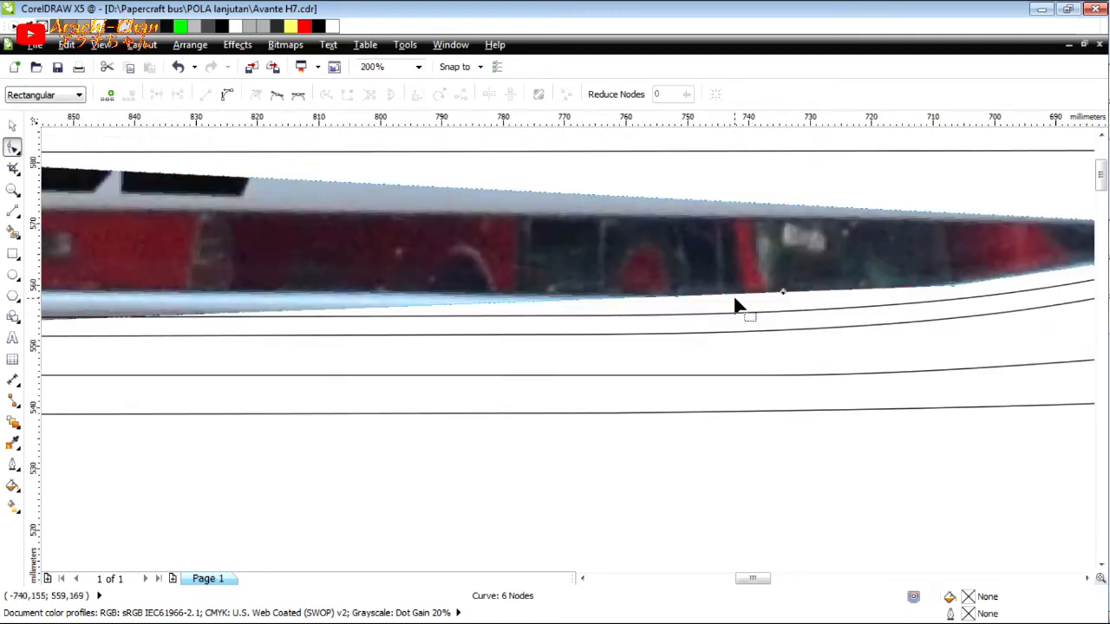
drag(826, 301, 825, 304)
scroll(878, 265, down, 3)
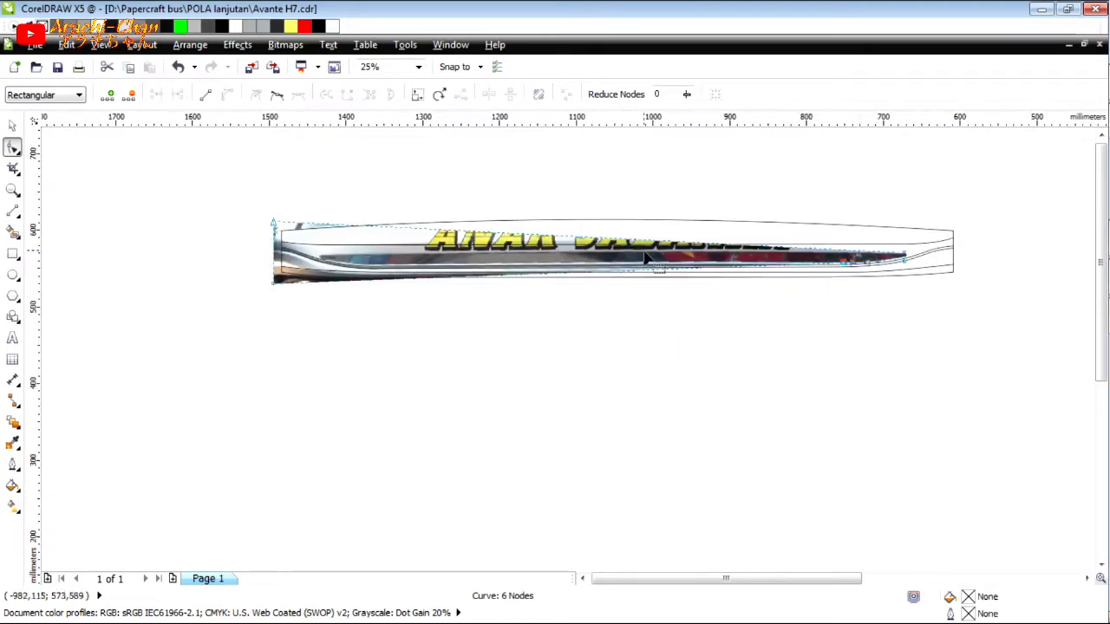
Move the photo's left corner nodes to the dark strip's left tip and add a lower-edge node at the strip's left bend.
scroll(211, 185, up, 2)
drag(208, 182, 396, 301)
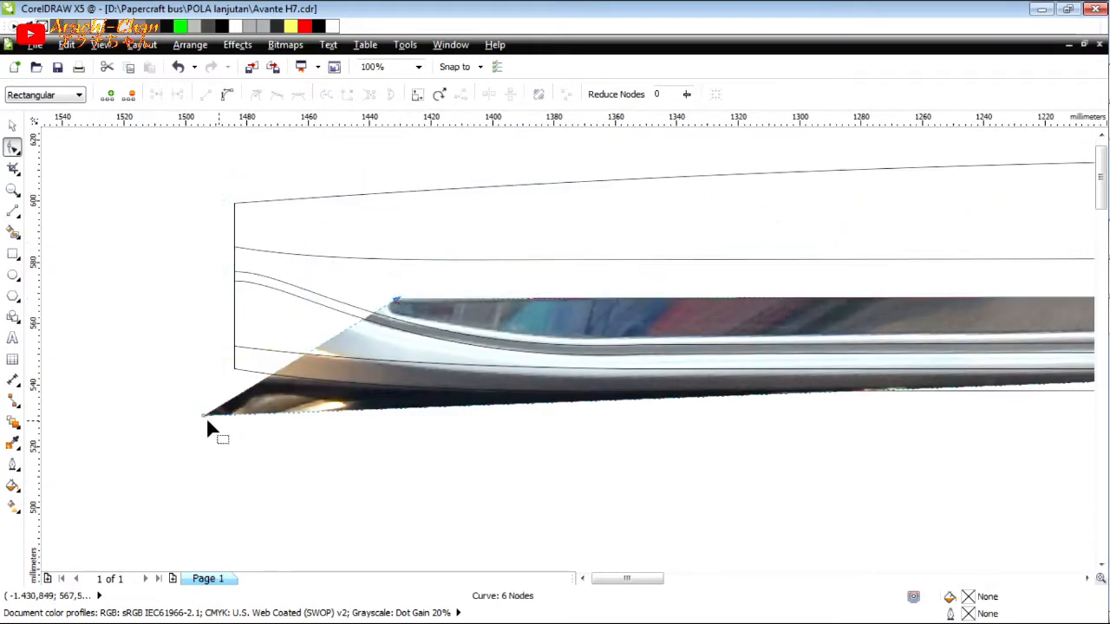
double_click(581, 402)
drag(619, 344, 621, 339)
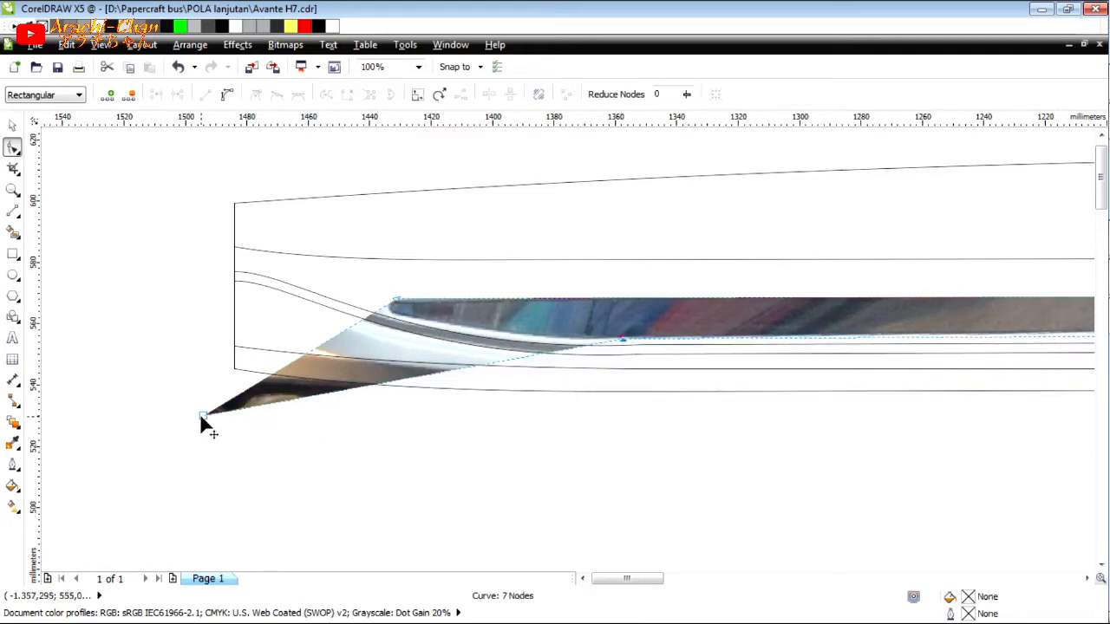
drag(202, 415, 396, 315)
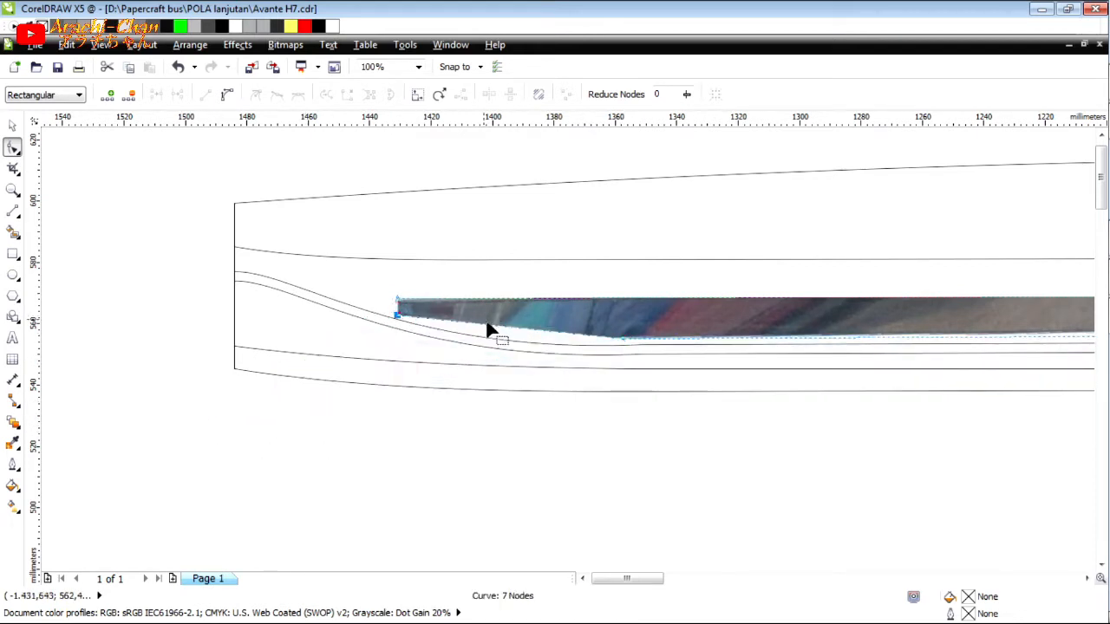
Bend the photo's lower left segment to follow the dark strip's underside, refining the bend node and its curve handles.
scroll(546, 340, up, 3)
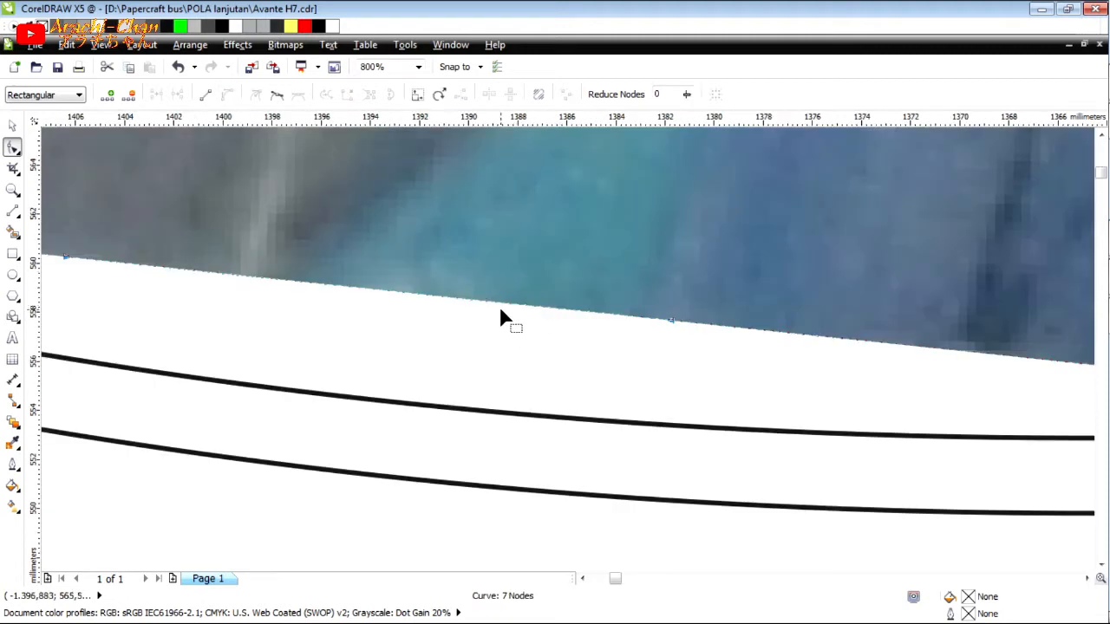
drag(508, 315, 506, 334)
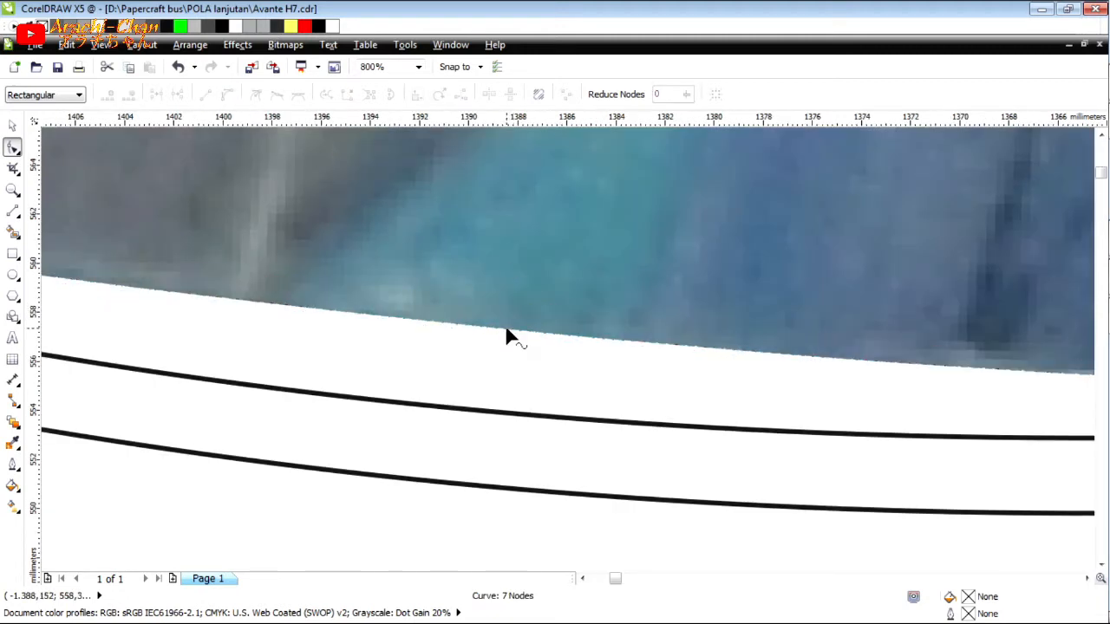
scroll(502, 324, down, 1)
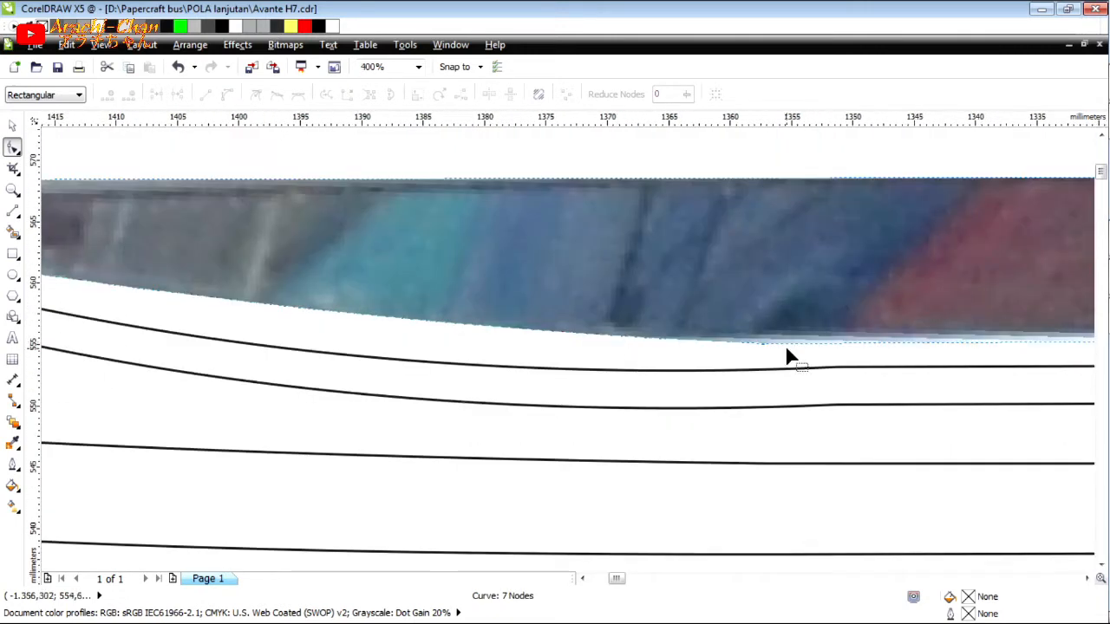
scroll(785, 347, up, 1)
drag(767, 344, 744, 337)
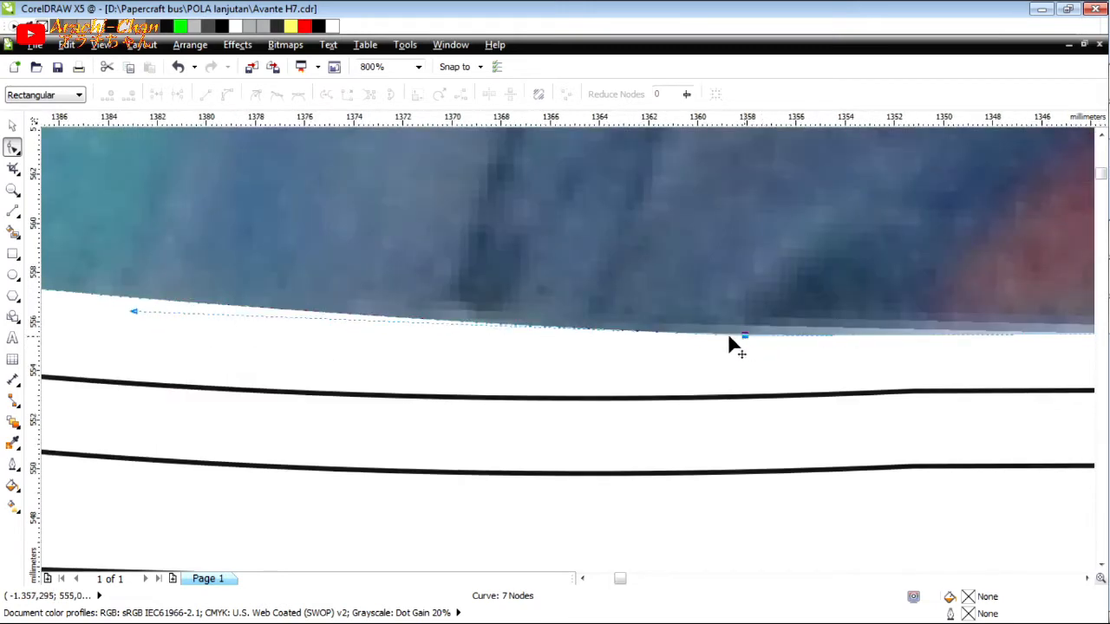
scroll(669, 334, down, 2)
scroll(537, 328, up, 1)
drag(536, 330, 547, 348)
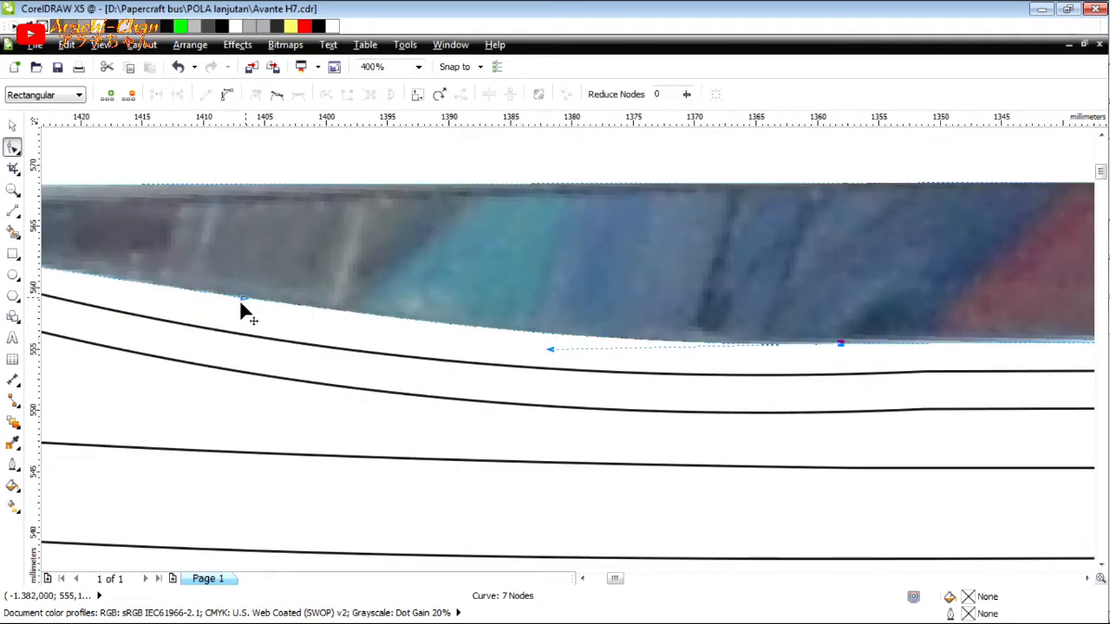
drag(238, 303, 242, 309)
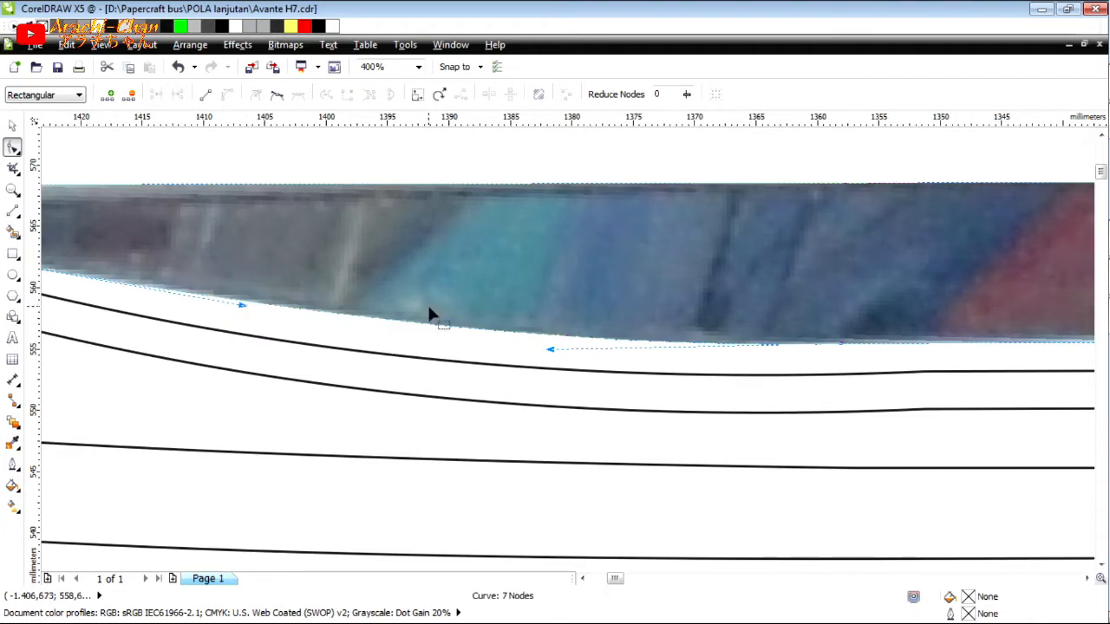
Narrow the photo's left end to the dark strip's height and round its end segment around the tip.
scroll(556, 301, down, 1)
scroll(476, 298, up, 2)
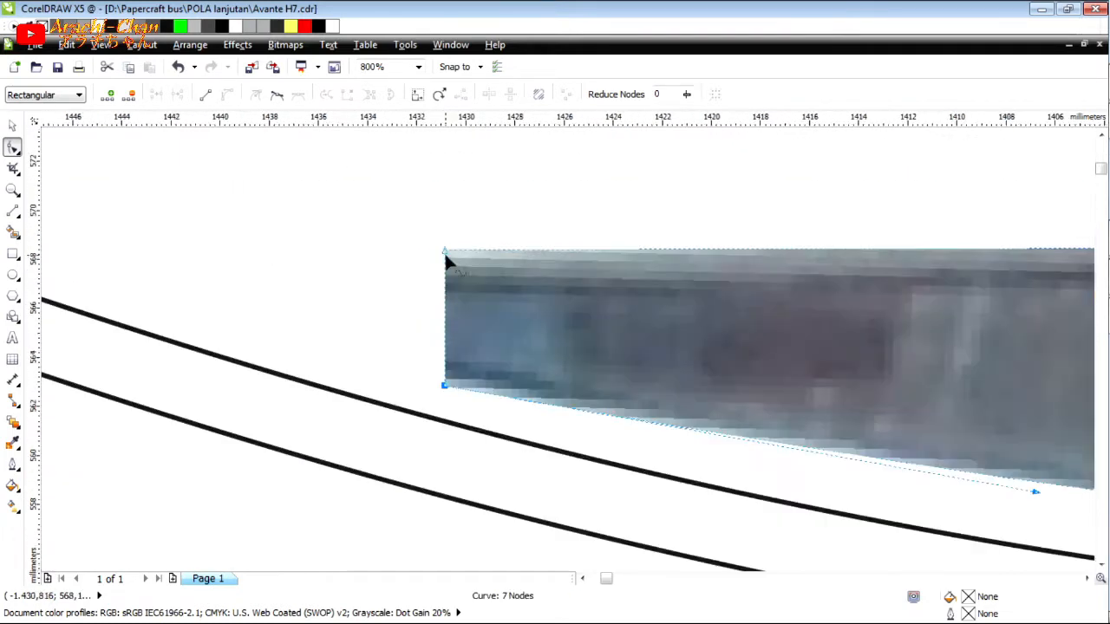
drag(445, 256, 445, 263)
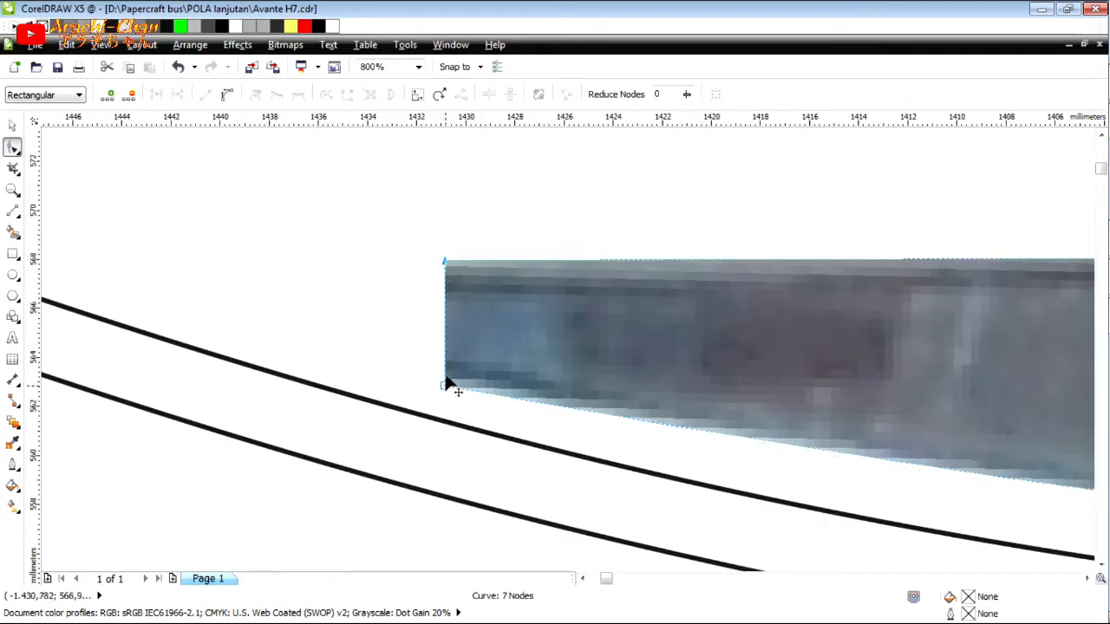
drag(448, 385, 446, 376)
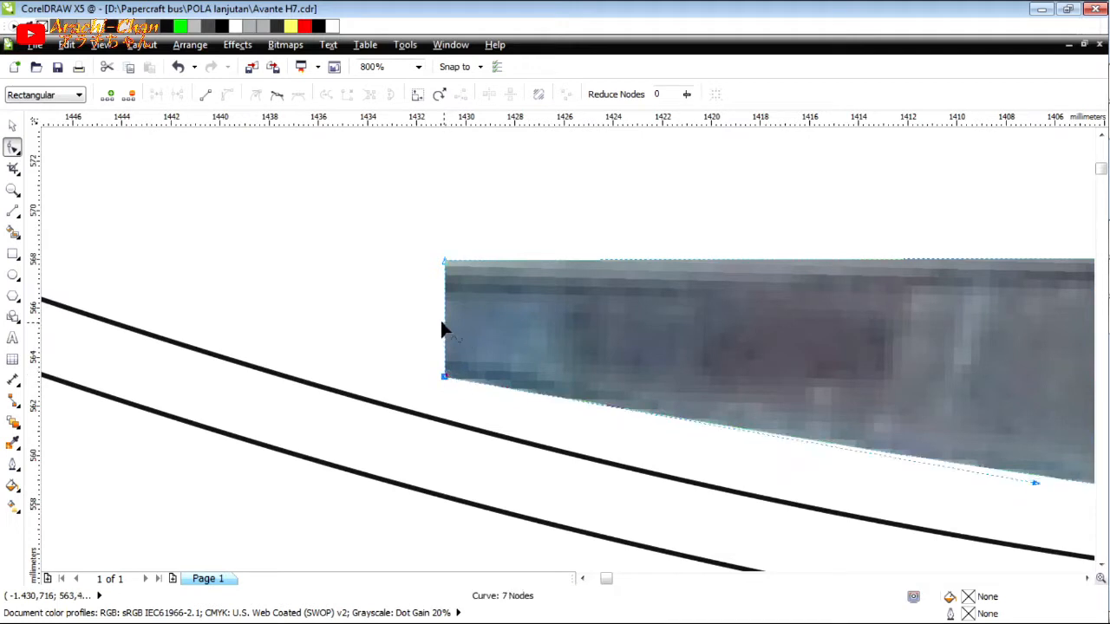
click(447, 327)
drag(436, 313, 374, 348)
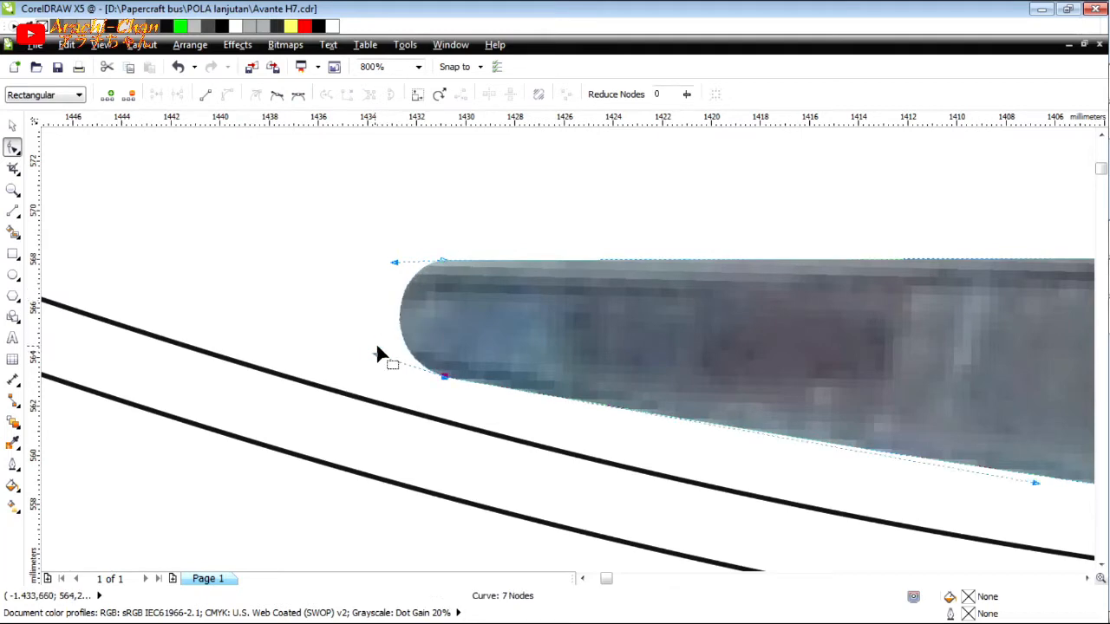
scroll(529, 386, down, 6)
Bend the middle of the photo's upper and lower edges to the dark strip's borders, removing the bright trim beneath.
scroll(660, 386, up, 4)
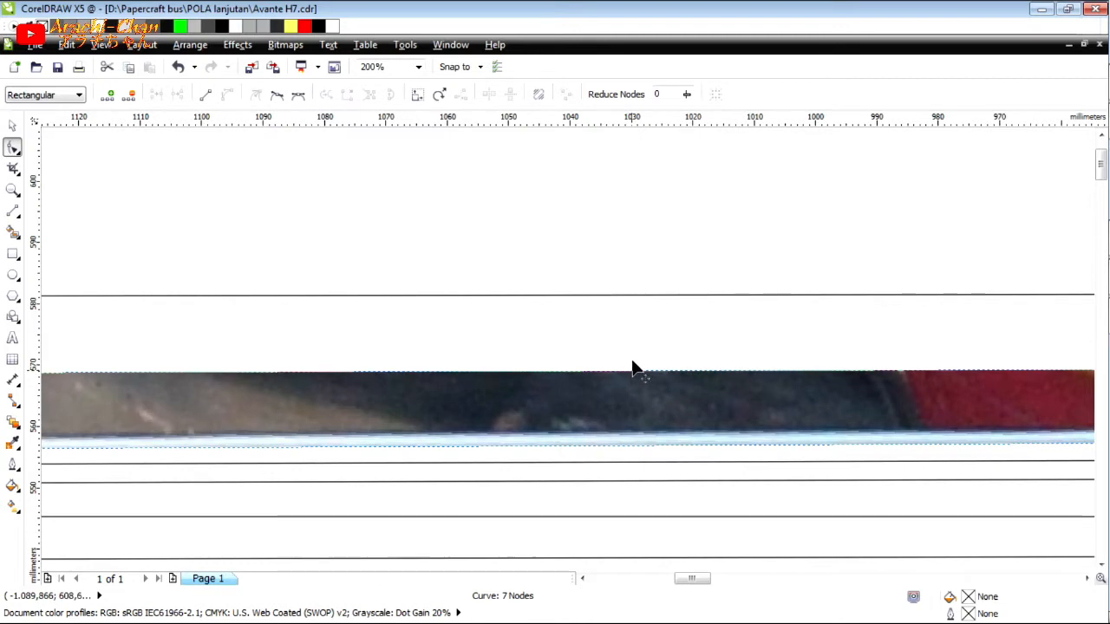
drag(633, 369, 633, 342)
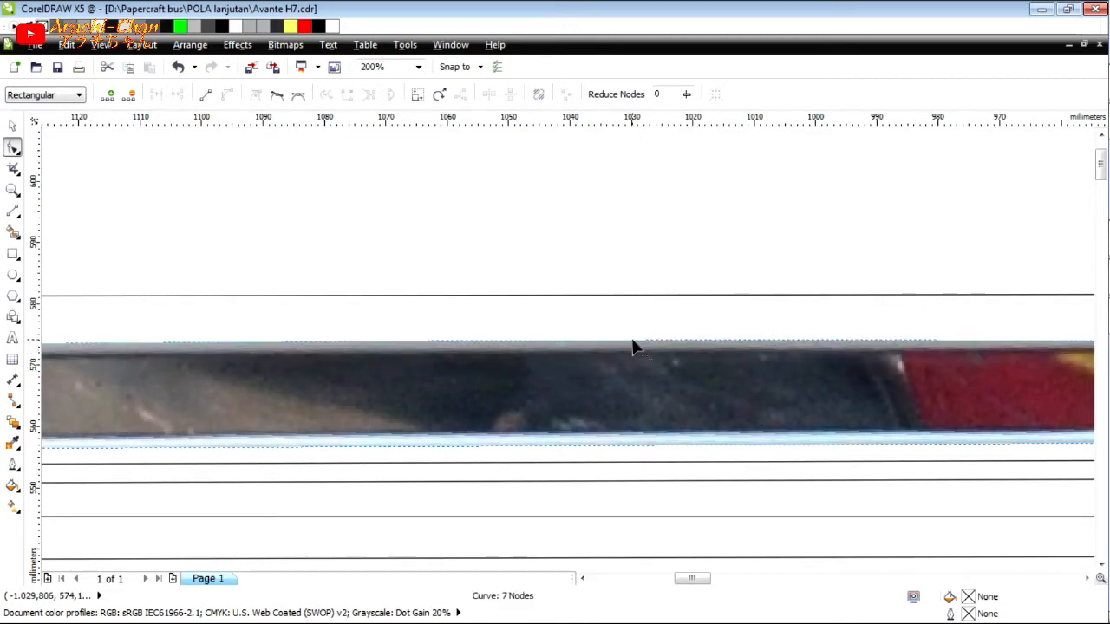
scroll(633, 347, up, 1)
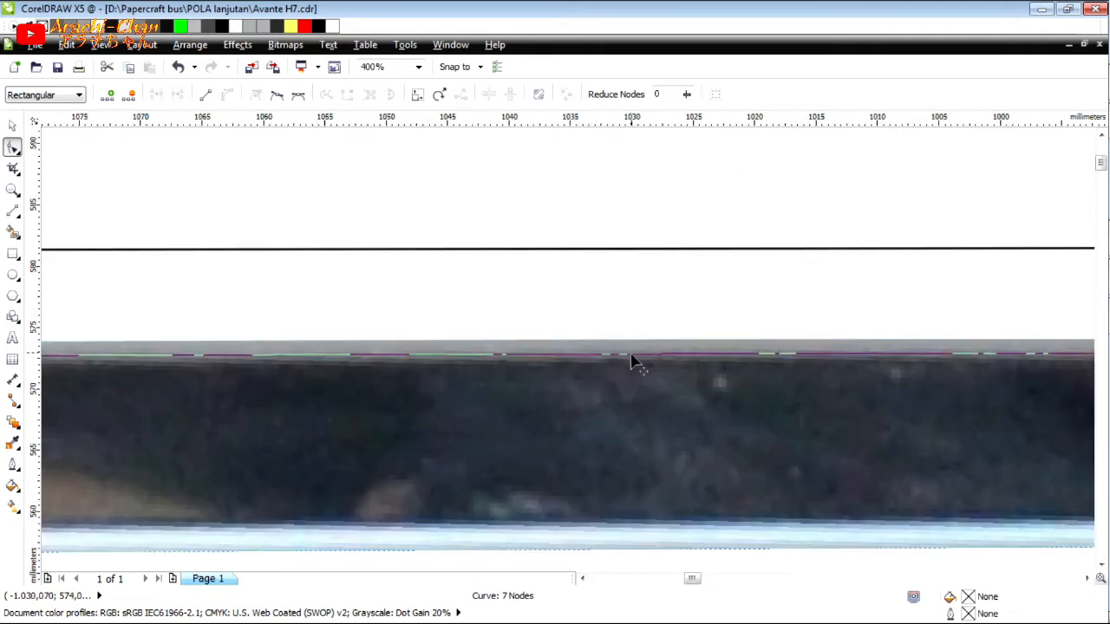
scroll(636, 415, down, 1)
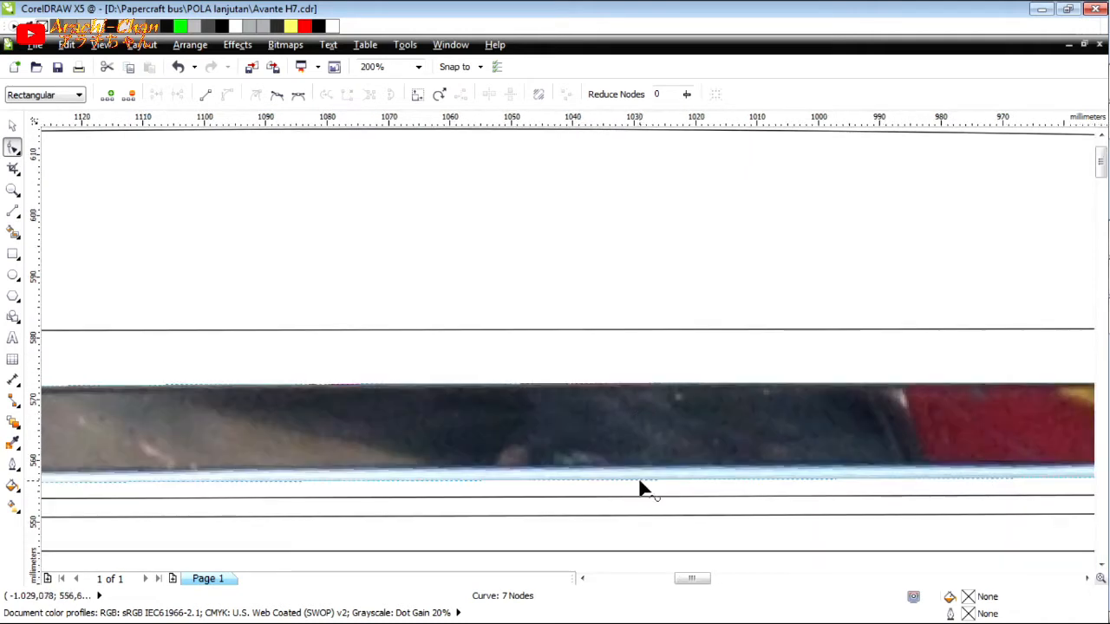
drag(700, 480, 702, 467)
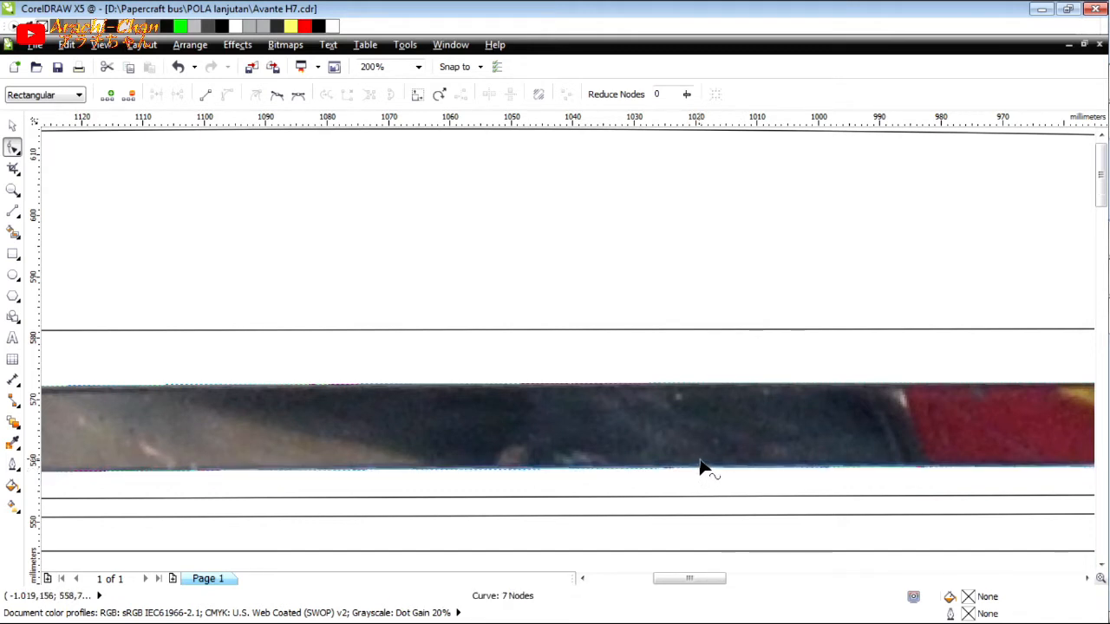
scroll(701, 467, down, 3)
key(space)
key(Escape)
Move the visor's six objects beside the pattern page and scale them down proportionally to about 112 mm wide.
scroll(974, 455, up, 2)
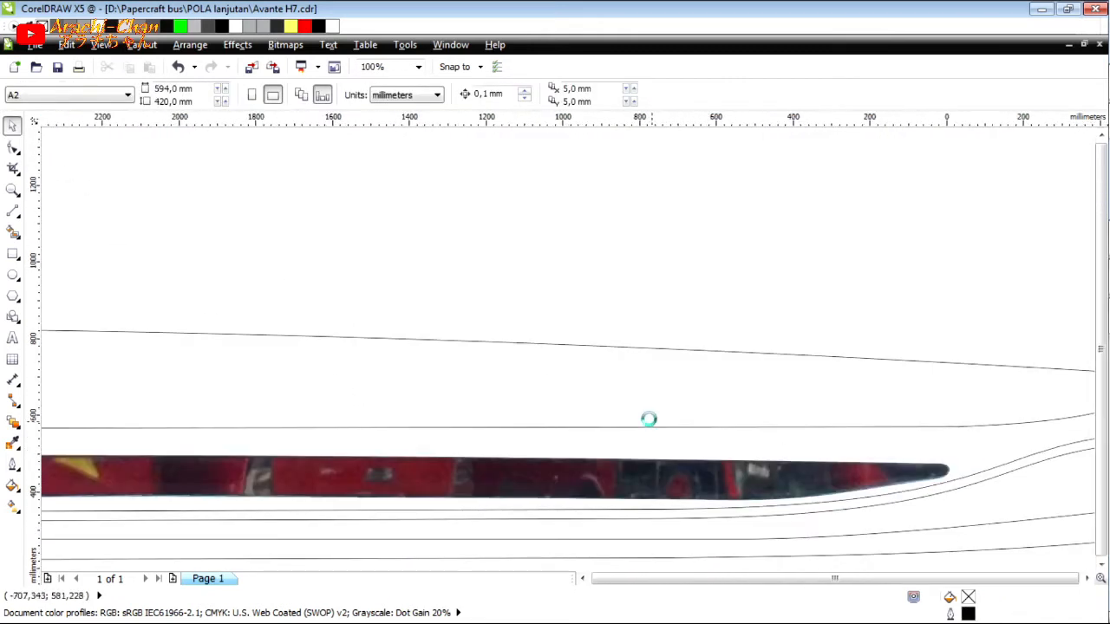
scroll(649, 422, down, 3)
scroll(464, 434, down, 2)
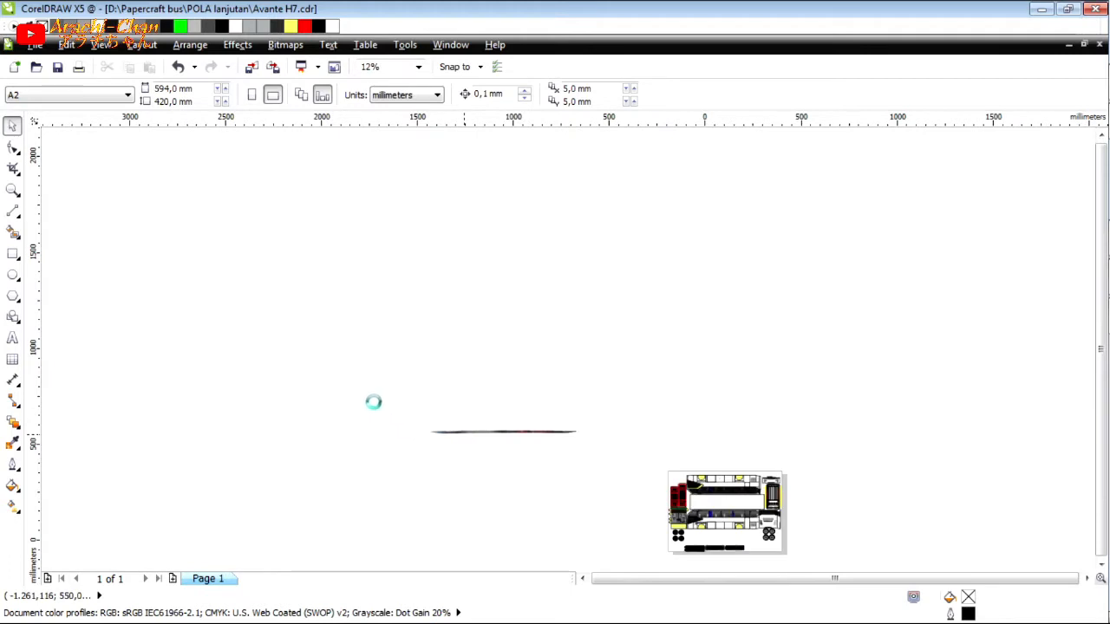
drag(353, 382, 629, 522)
scroll(595, 521, up, 2)
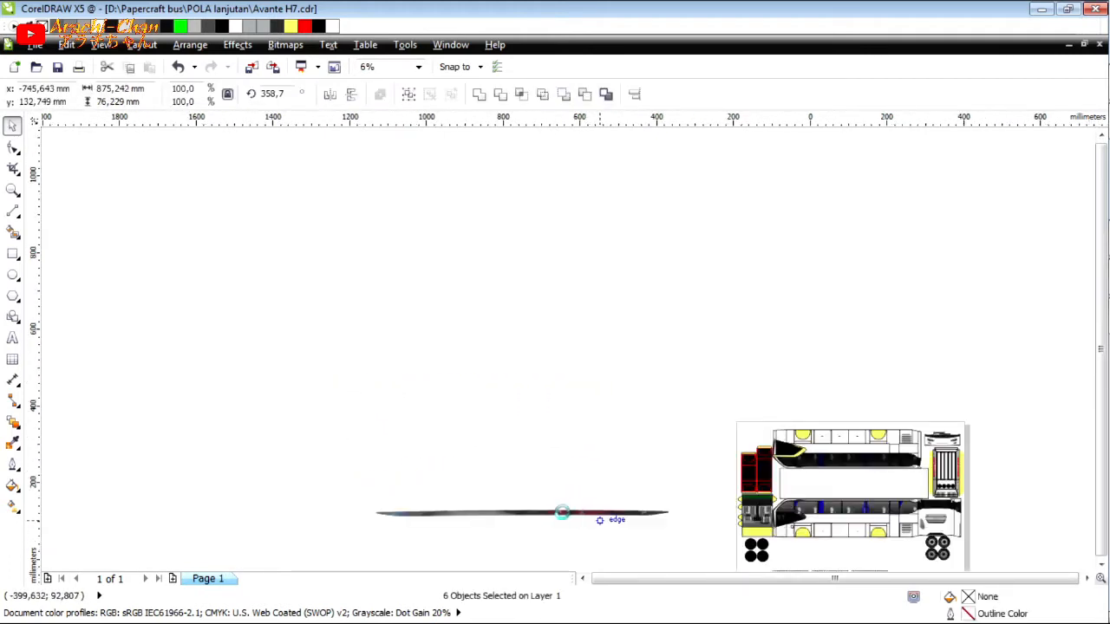
drag(352, 488, 389, 506)
scroll(676, 538, up, 1)
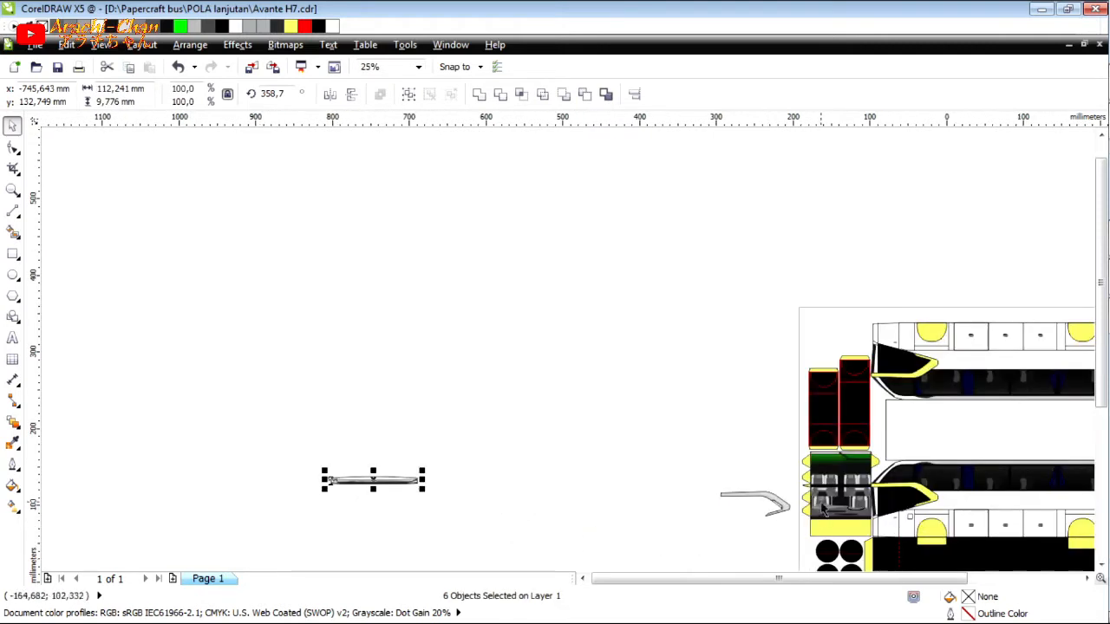
Place a copy of the pattern's thin black rectangle above the visor and align the grey trim group against the rectangle's right end.
drag(829, 488, 351, 468)
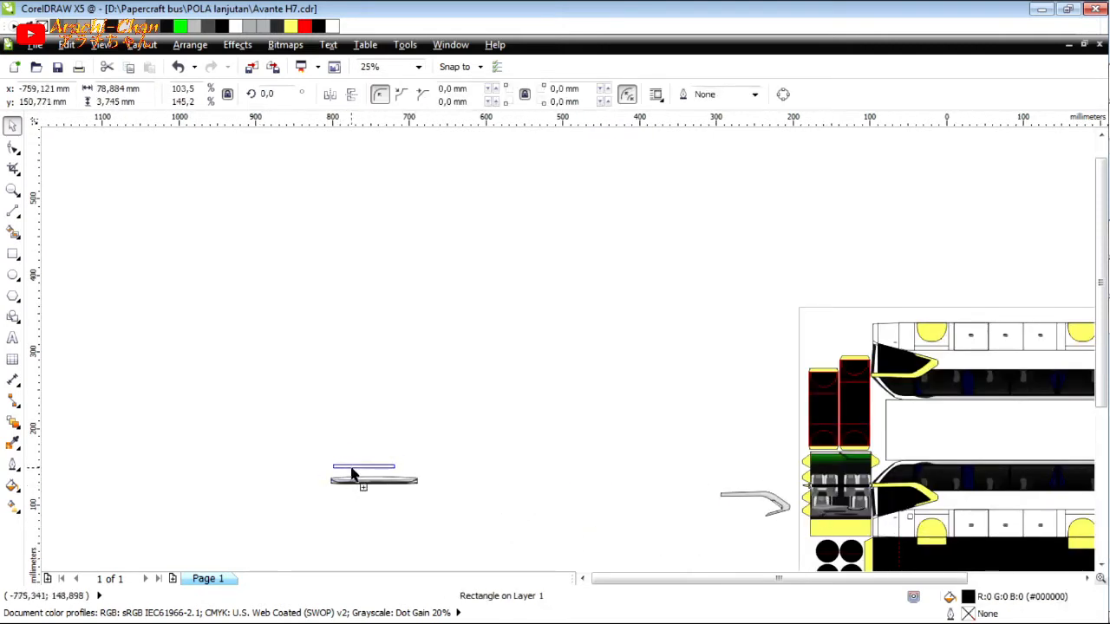
drag(763, 501, 477, 494)
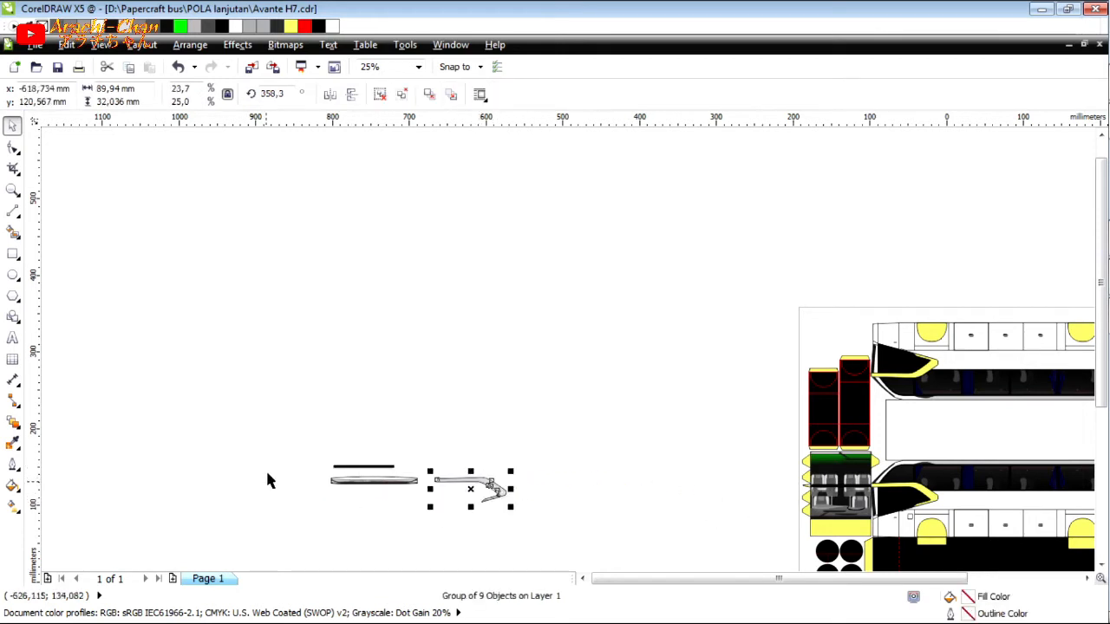
scroll(268, 481, up, 1)
scroll(780, 481, up, 1)
drag(910, 489, 737, 436)
scroll(642, 458, up, 1)
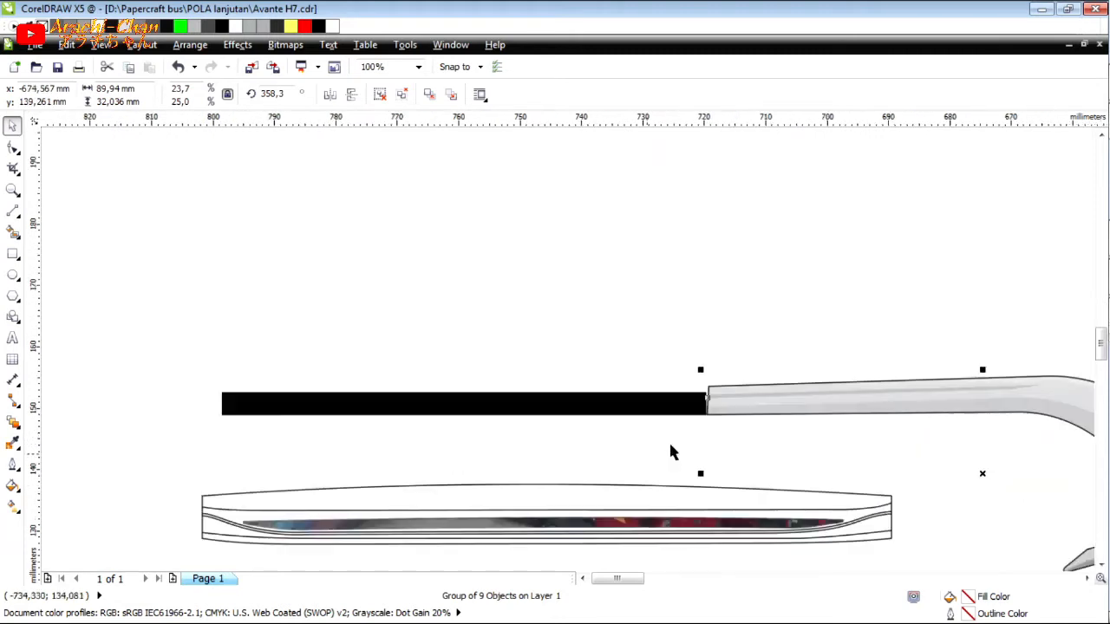
Shift the grey trim group about 0.9 mm away from the black rectangle's right end and deselect everything.
drag(727, 417, 731, 416)
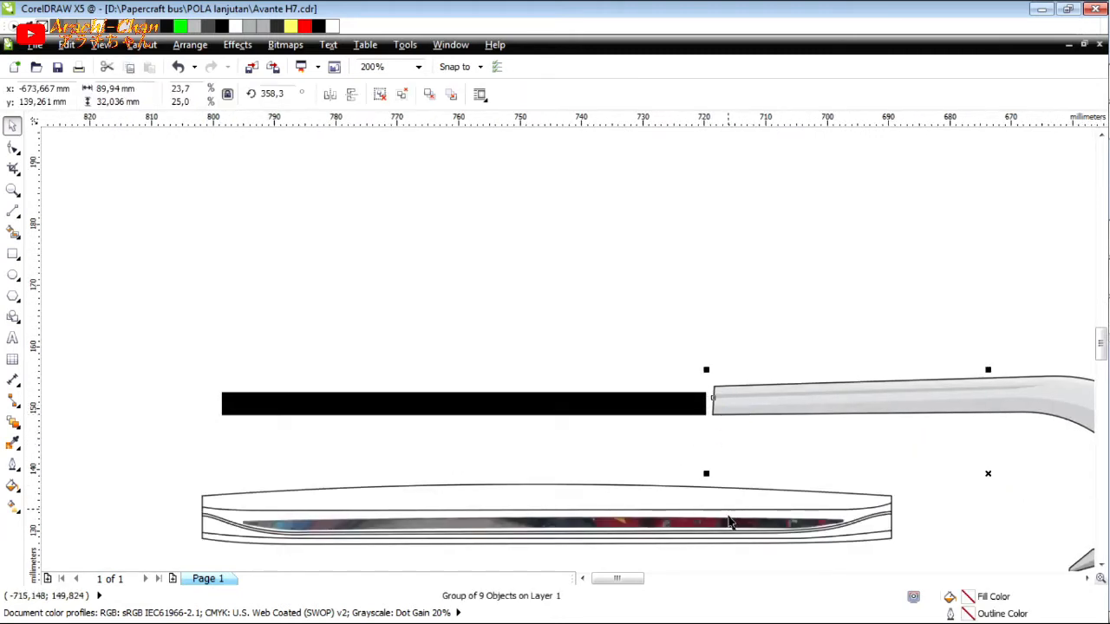
click(731, 526)
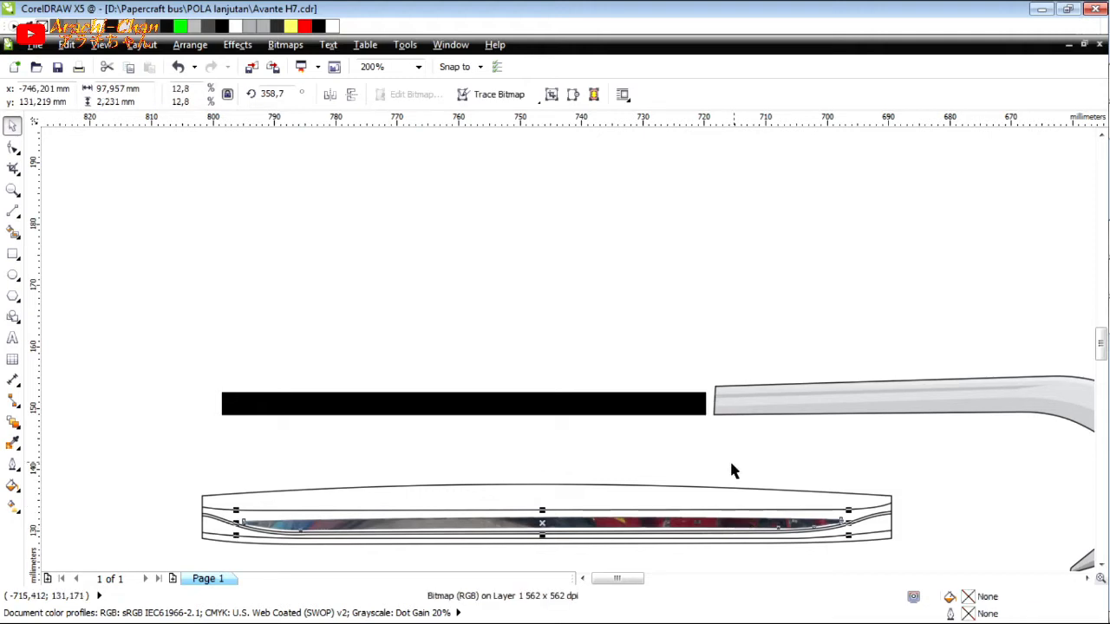
click(773, 475)
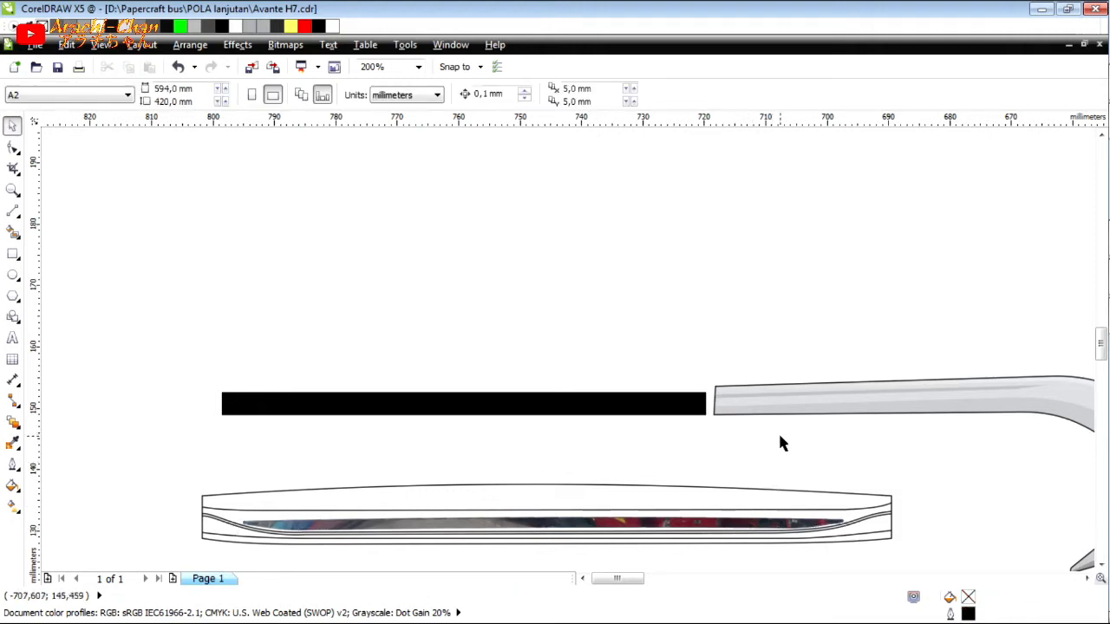
Smart-fill the visor's thin curved stripe and its bottom edge band with black and no outline, and save the drawing.
click(13, 232)
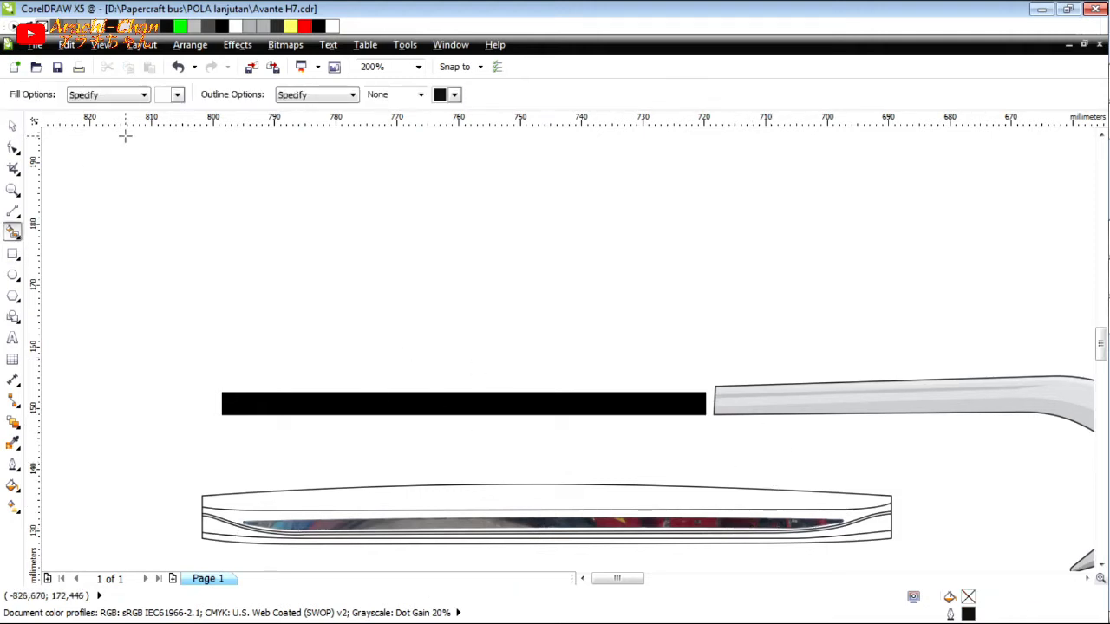
click(177, 95)
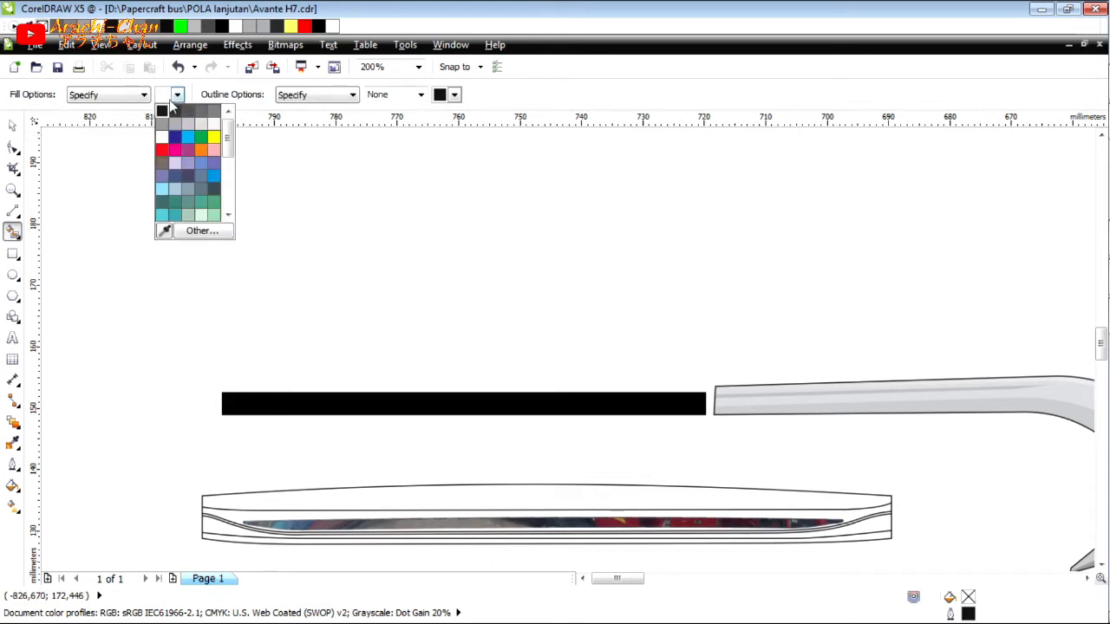
click(178, 98)
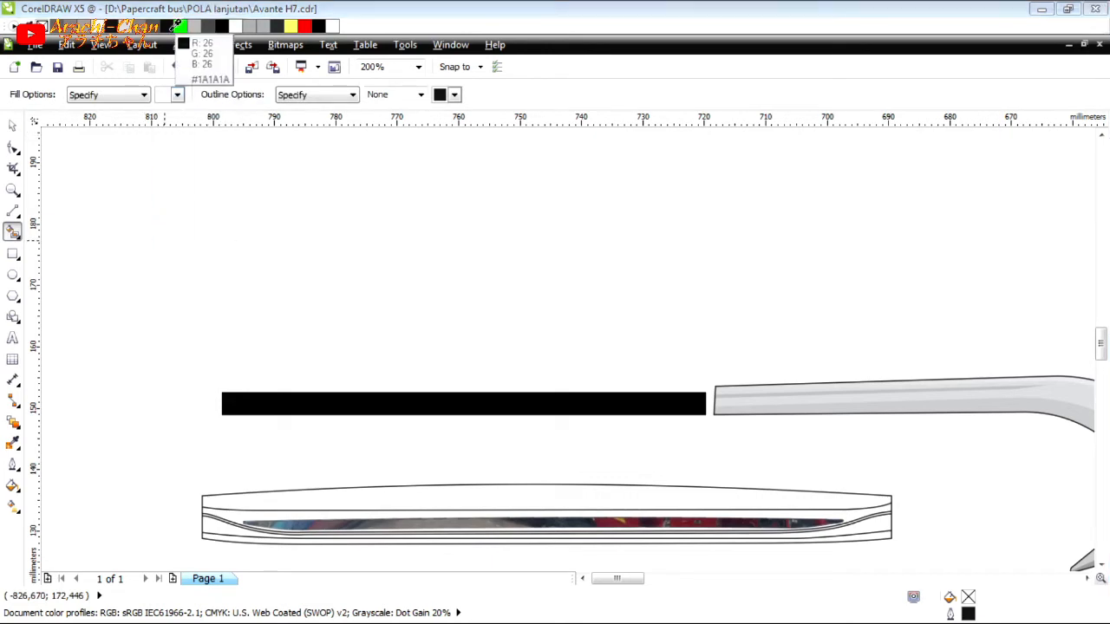
click(223, 27)
scroll(224, 533, up, 1)
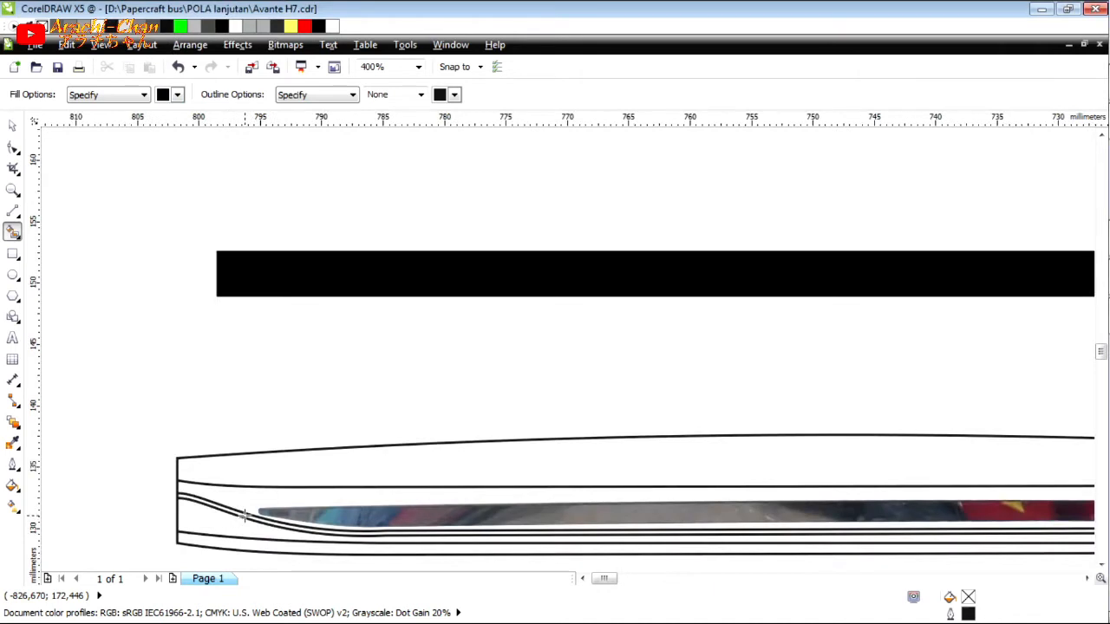
click(310, 548)
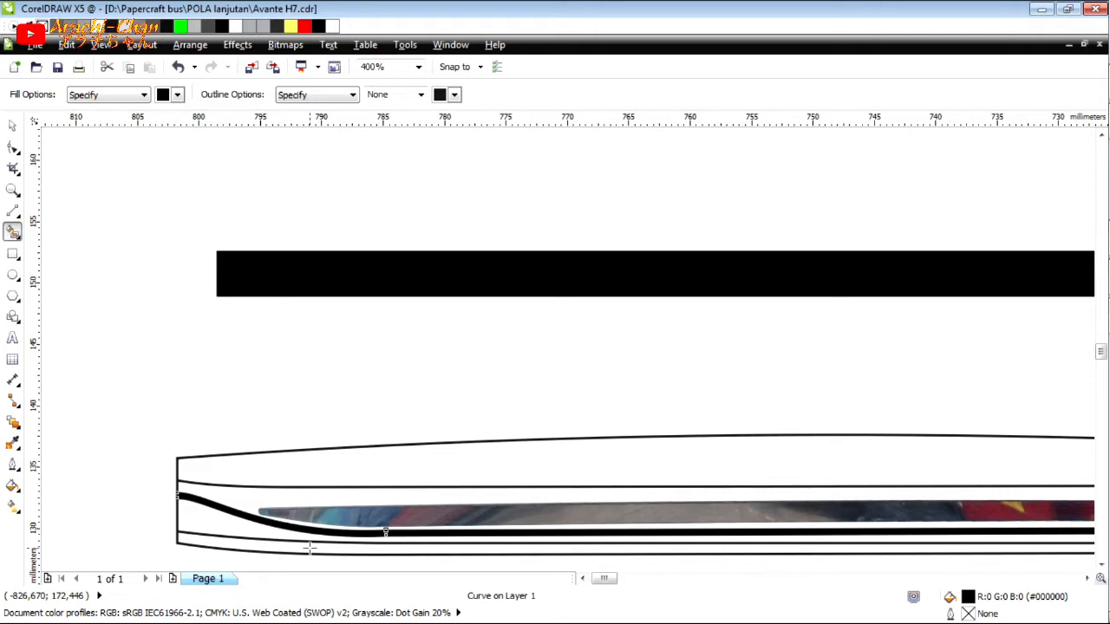
key(ctrl+s)
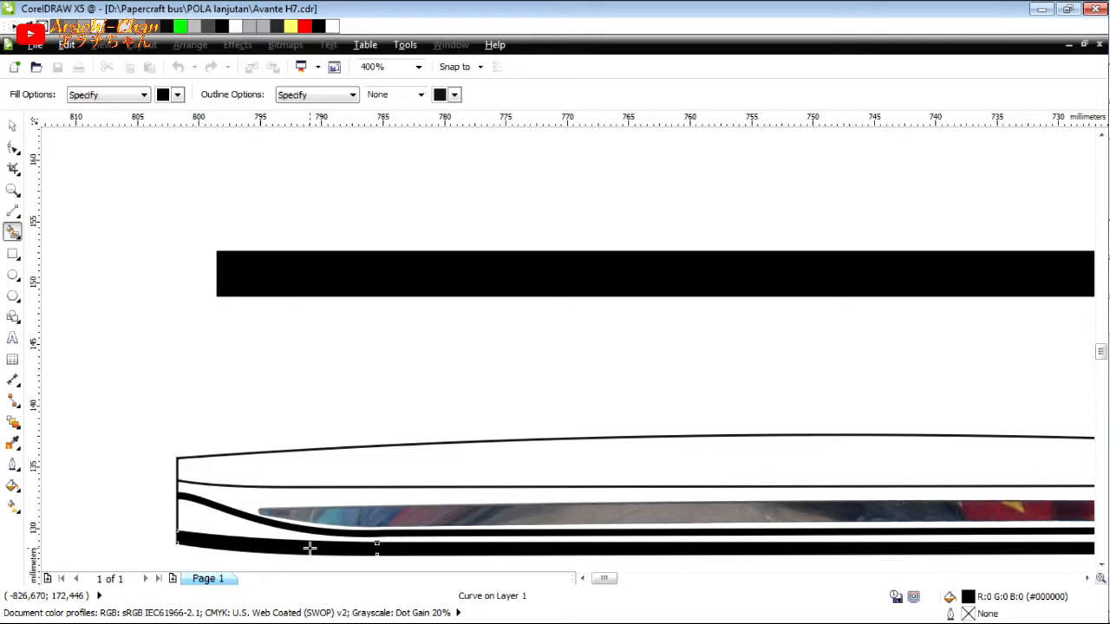
click(325, 549)
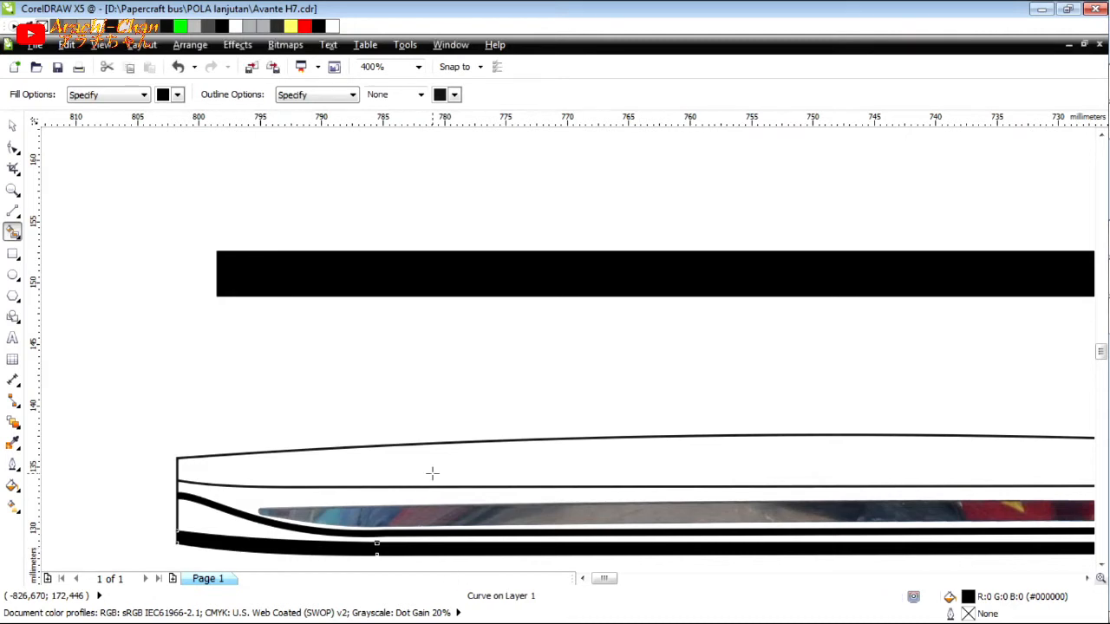
Smart-fill the visor's curved top band with white and no outline.
click(177, 94)
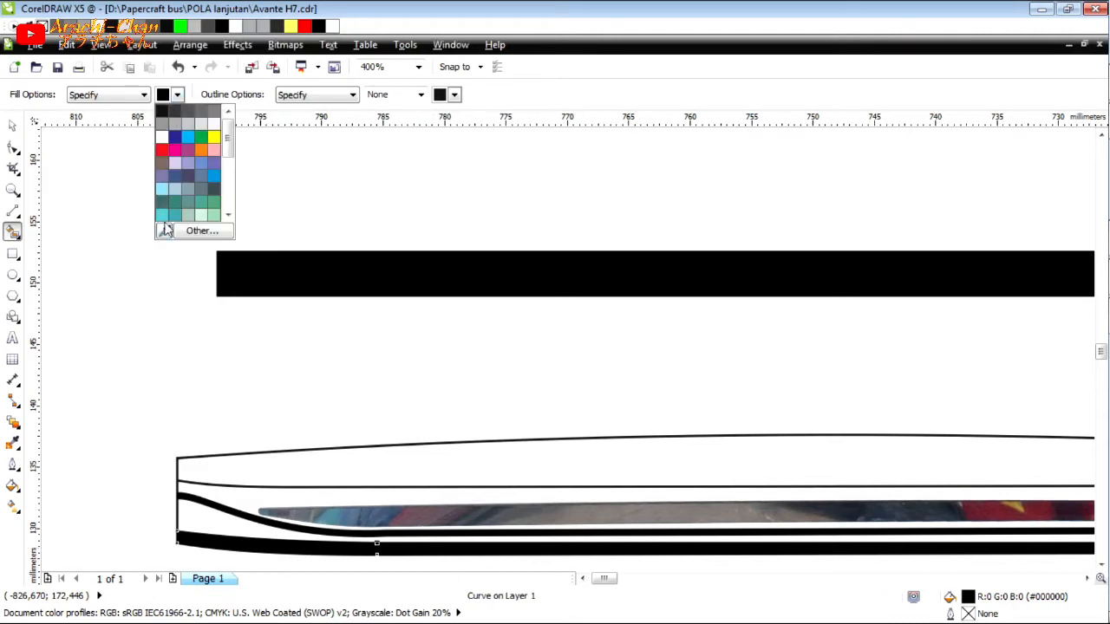
click(147, 24)
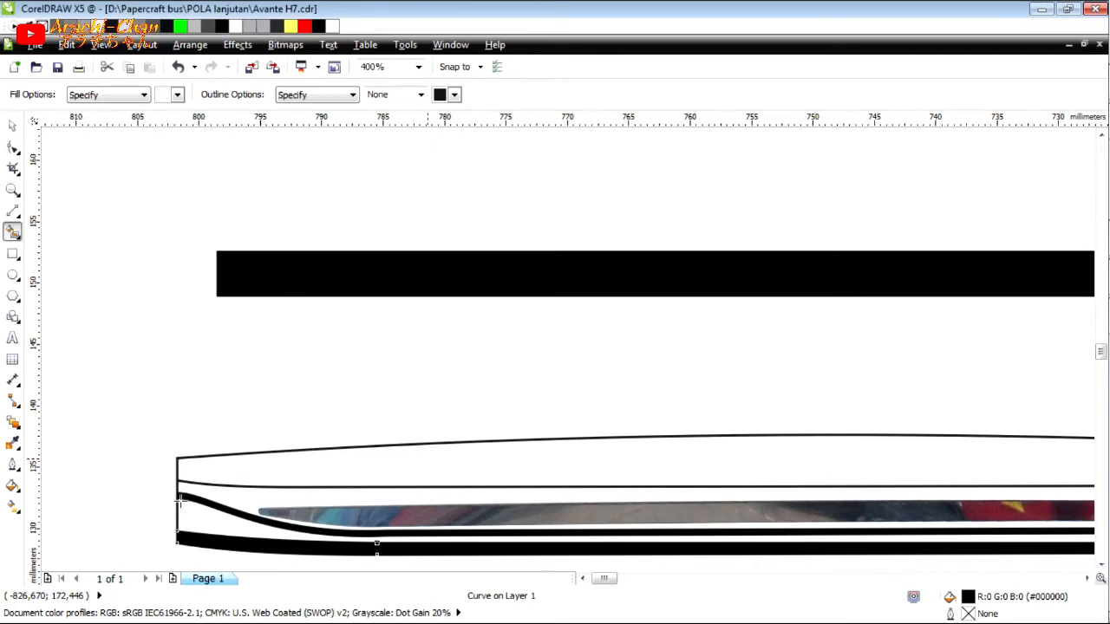
scroll(196, 501, up, 2)
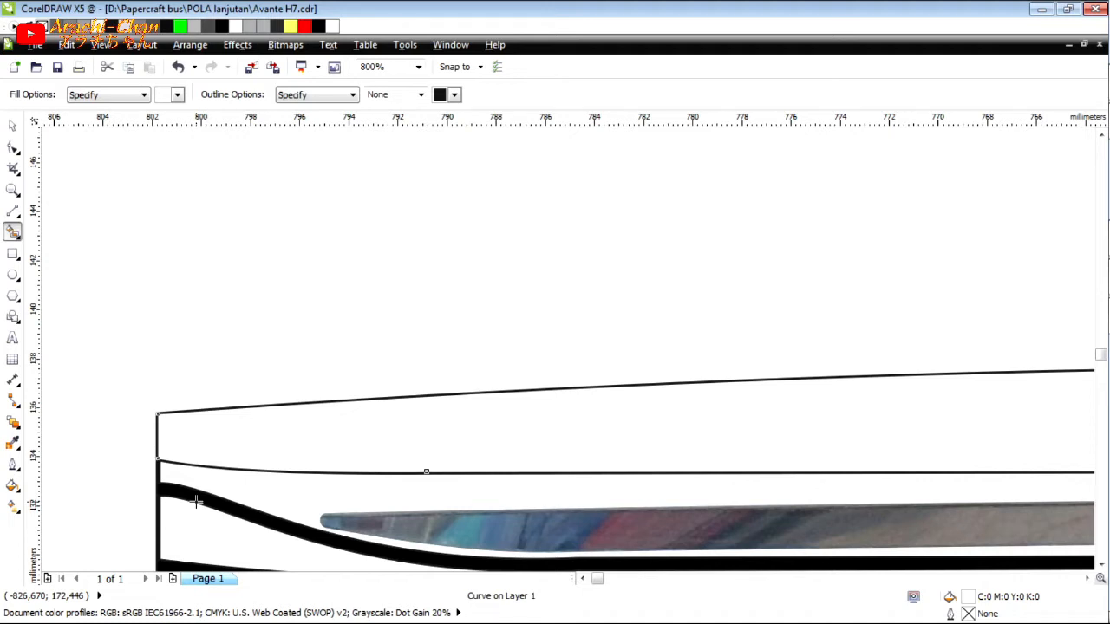
Fill the visor's whole outer shape with 20% black and set its outline width to None.
click(11, 128)
scroll(144, 292, down, 1)
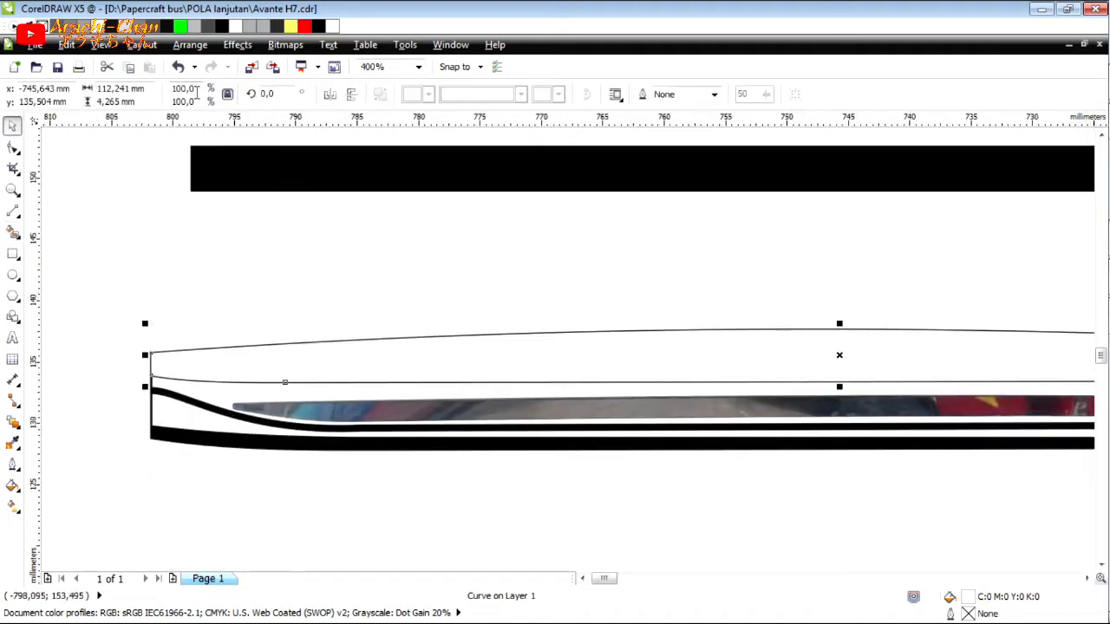
click(156, 407)
click(152, 411)
scroll(186, 206, down, 1)
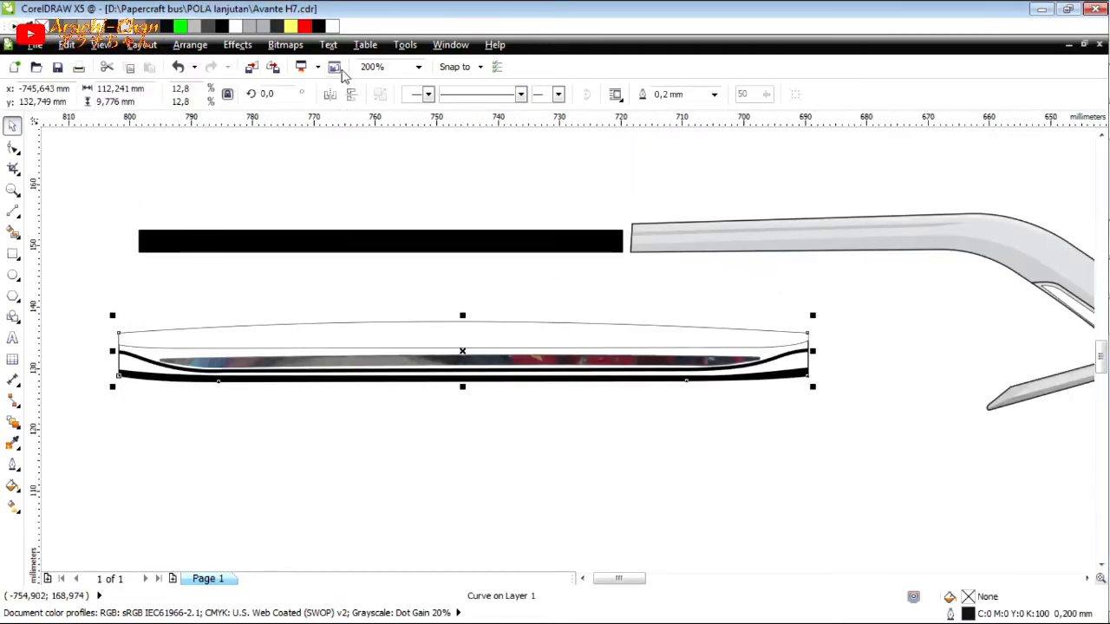
click(713, 94)
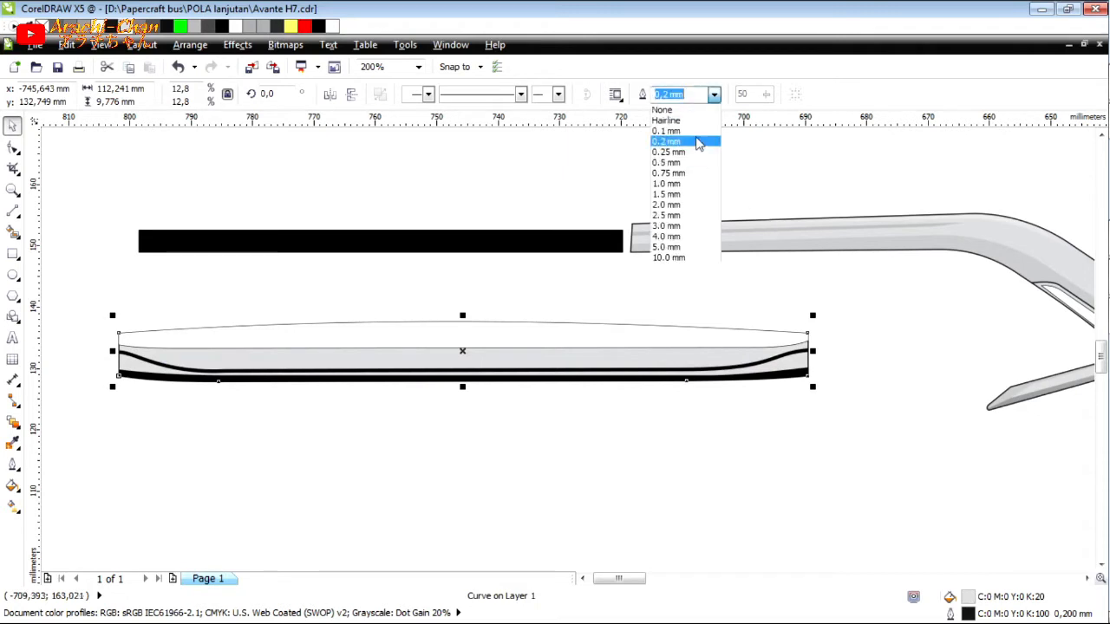
click(664, 110)
key(Escape)
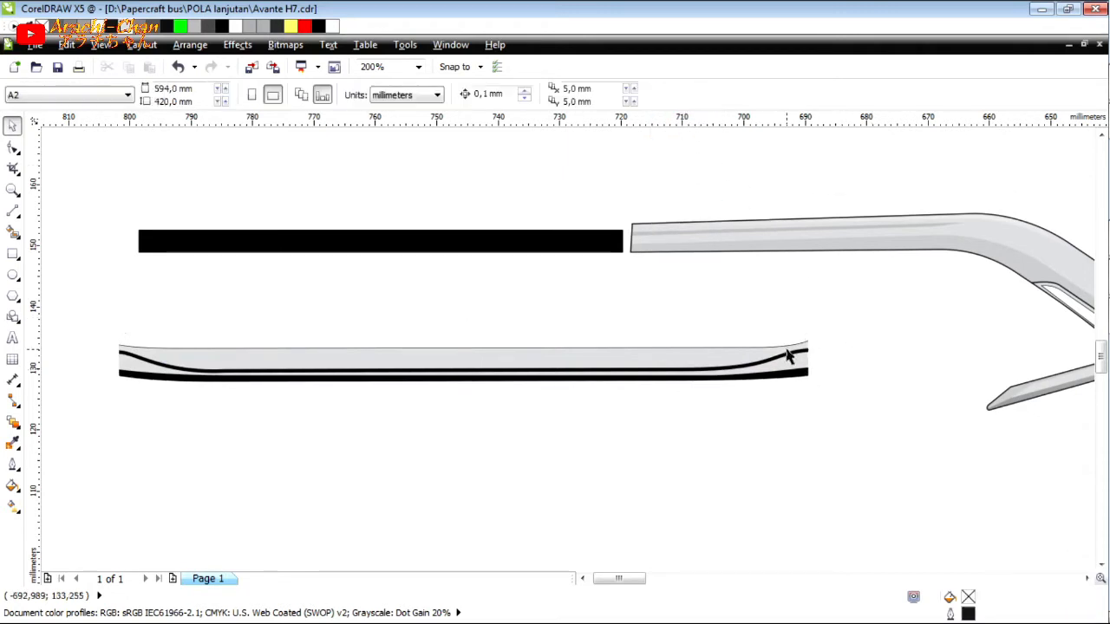
Delete the leftover outline curves along the lower edge of the visor's top band and along its thin curved stripe.
click(786, 350)
click(780, 346)
scroll(706, 355, up, 1)
scroll(707, 361, up, 3)
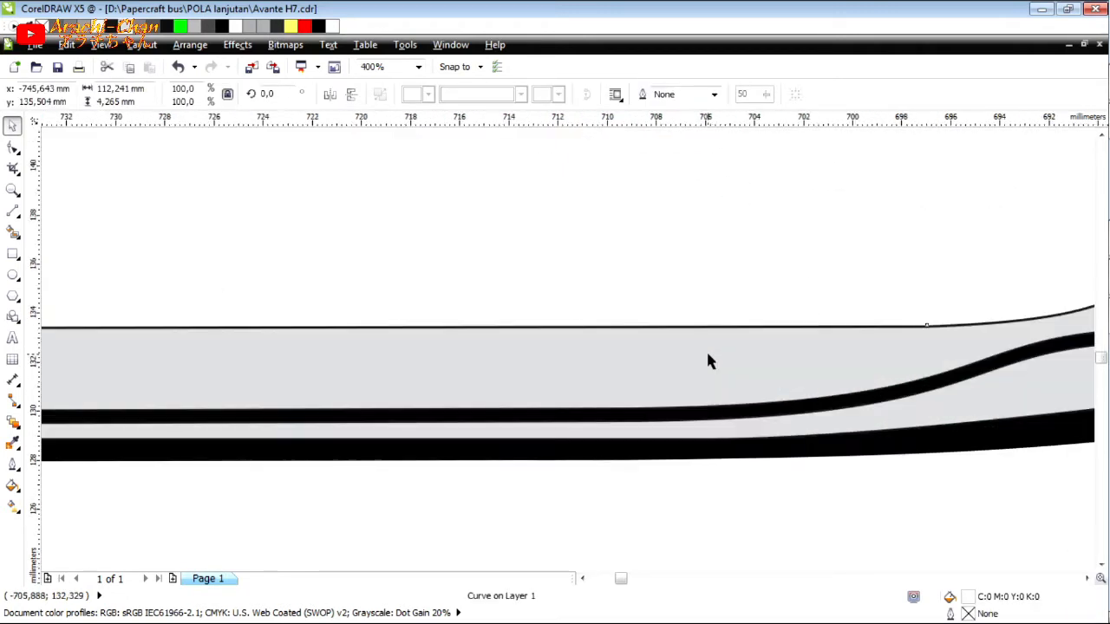
key(Escape)
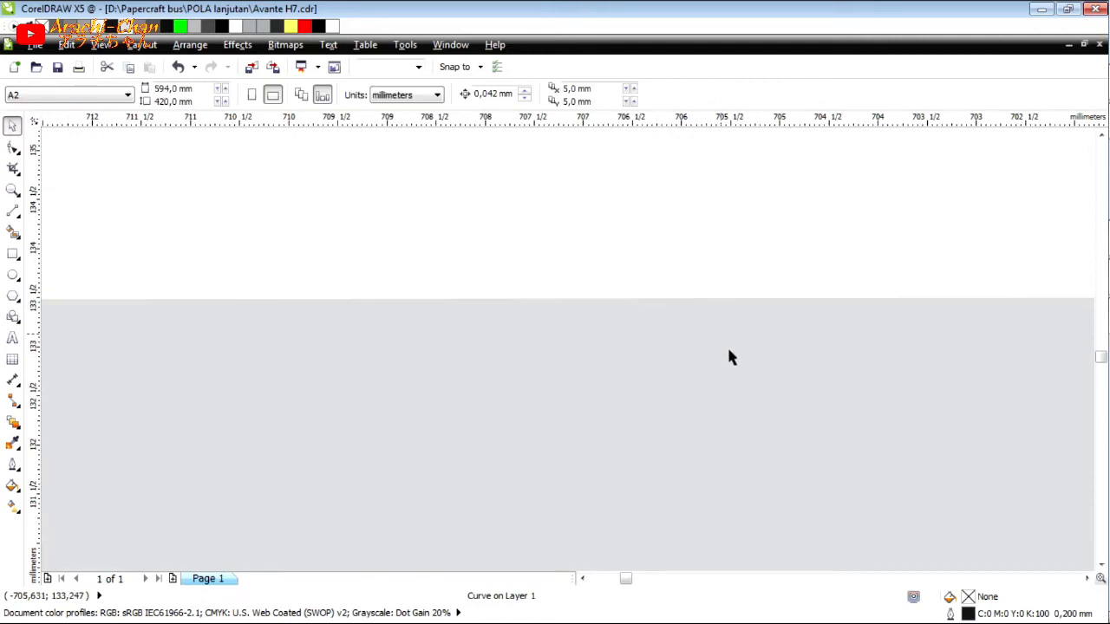
scroll(729, 351, down, 5)
scroll(760, 353, up, 5)
click(876, 396)
key(Delete)
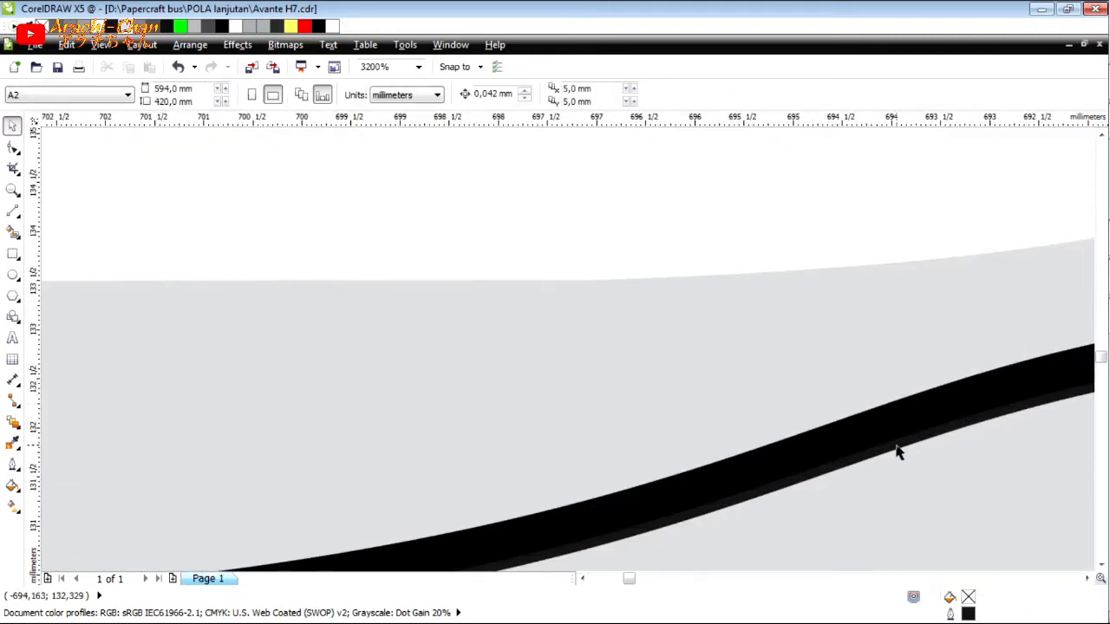
click(791, 382)
key(Delete)
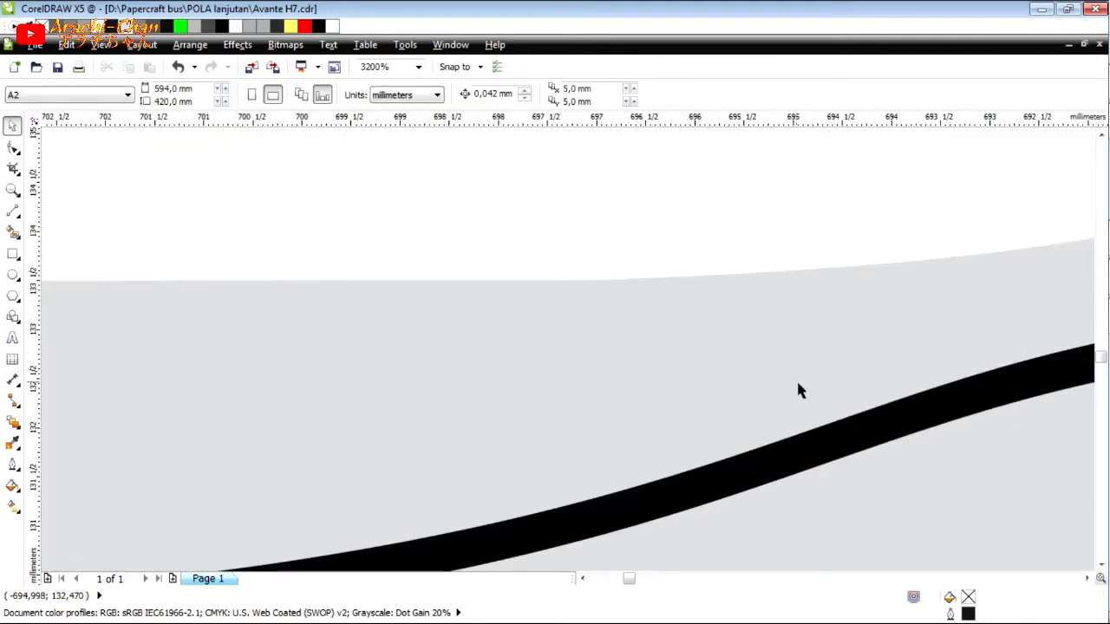
scroll(825, 402, down, 2)
scroll(851, 482, up, 3)
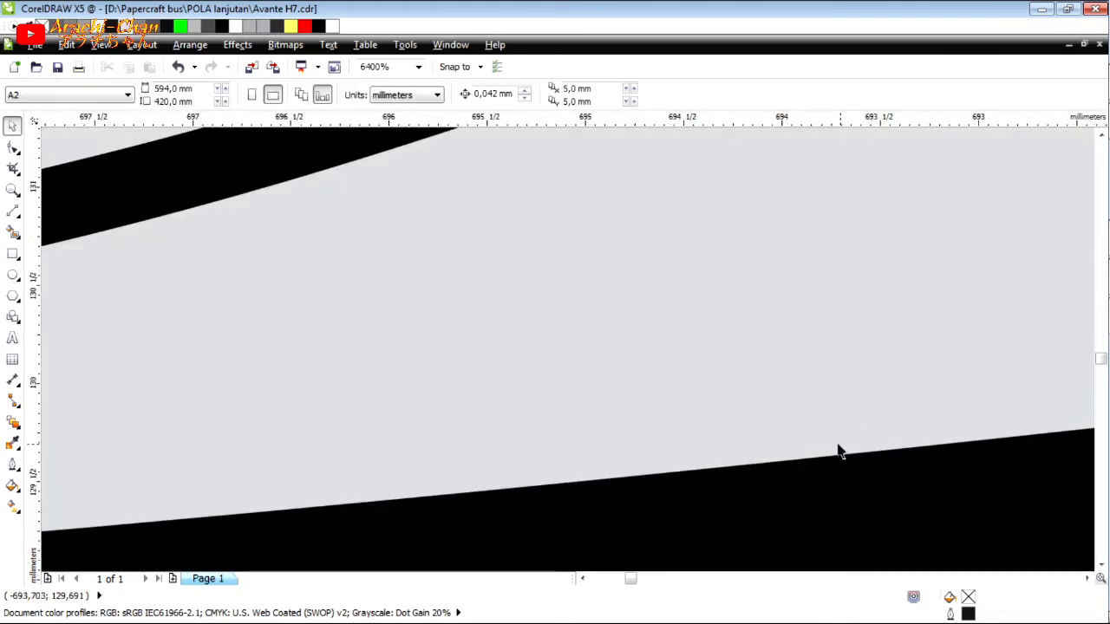
Apply a uniform transparency of 80 to the visor's two black shapes, the thin curved stripe and the bottom edge band.
scroll(819, 446, down, 4)
click(282, 450)
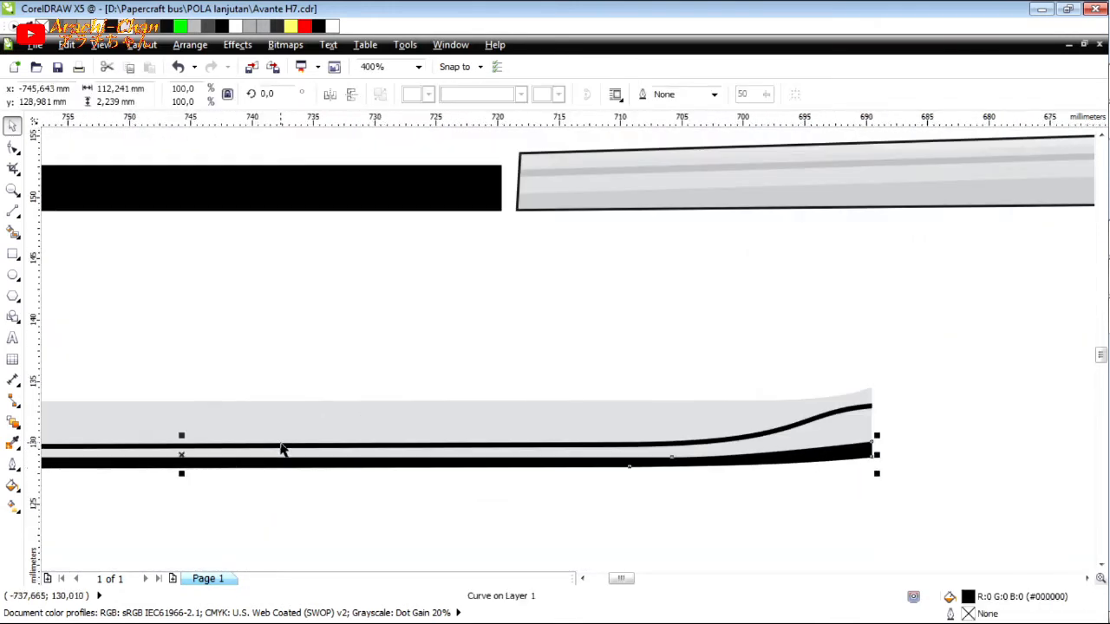
shift+click(272, 443)
click(13, 423)
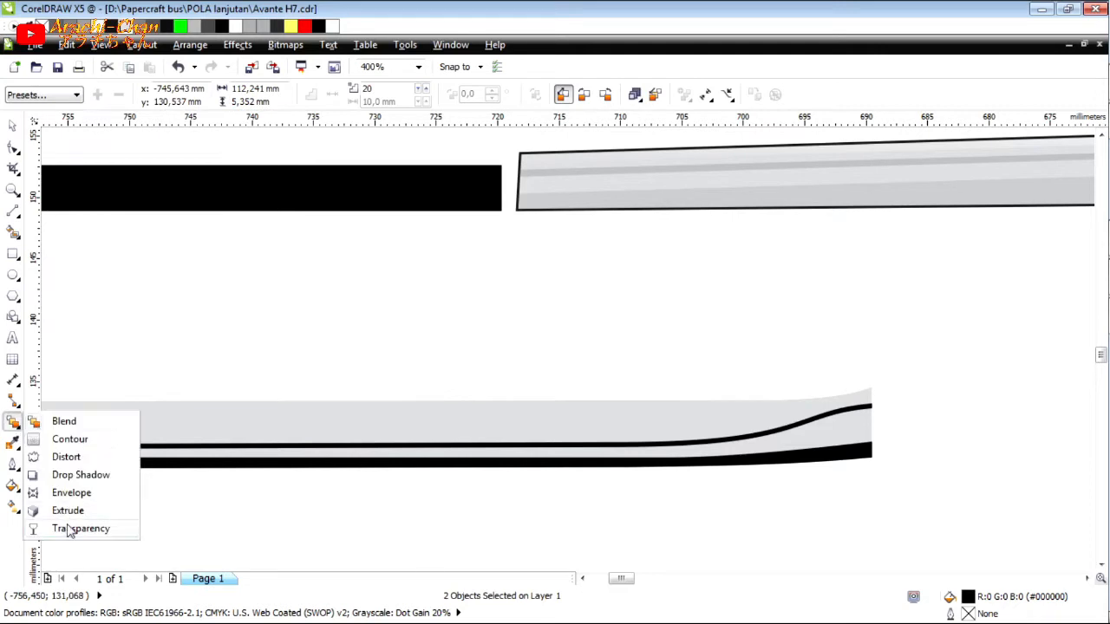
click(60, 525)
click(78, 94)
click(78, 114)
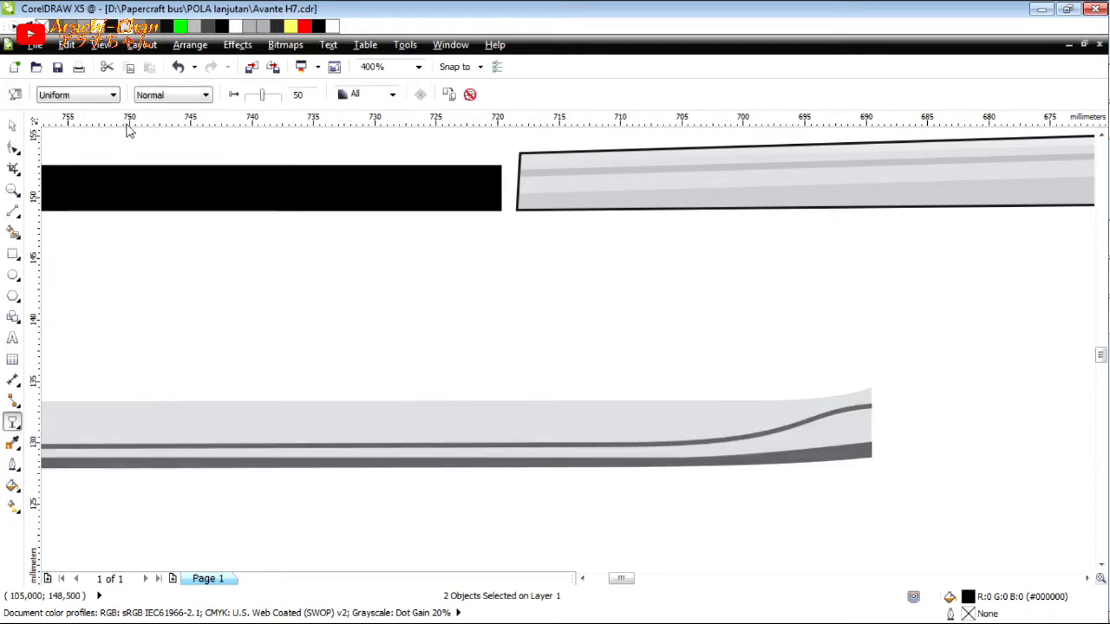
click(270, 97)
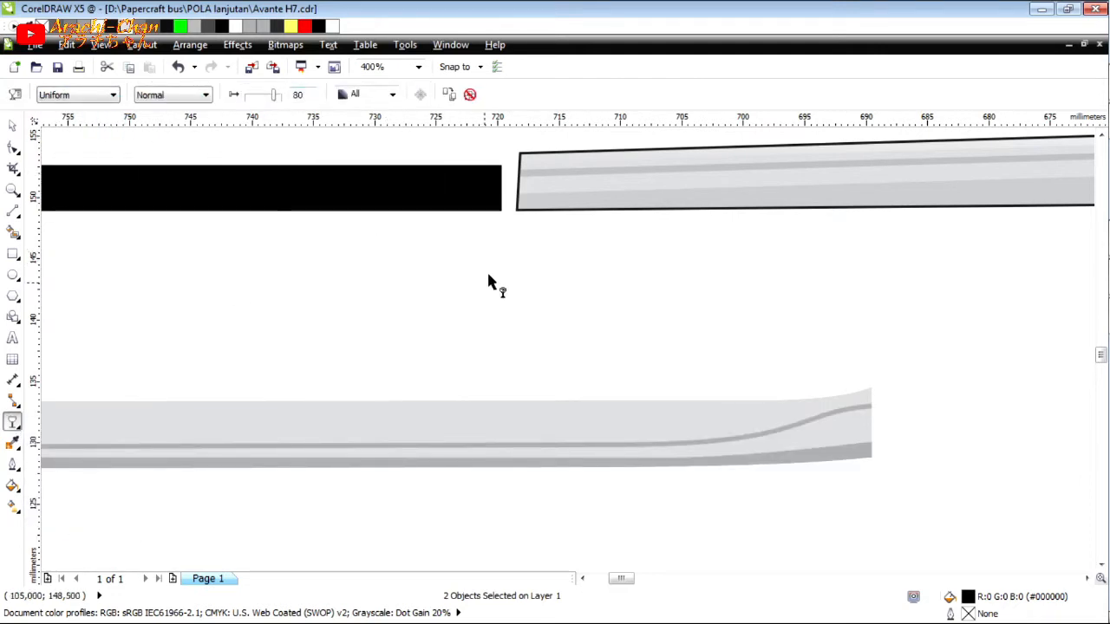
Check the transparency of the grey trim's shading shapes and apply a uniform transparency of 70 to the visor's white top band.
click(626, 203)
ctrl+click(626, 203)
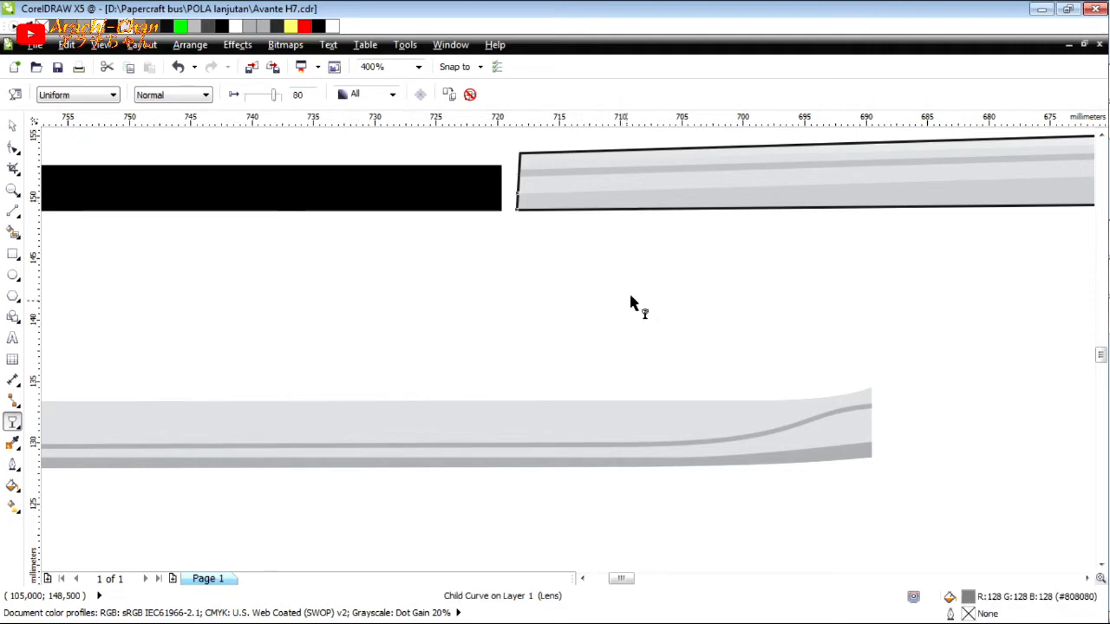
click(753, 396)
ctrl+click(787, 150)
click(747, 393)
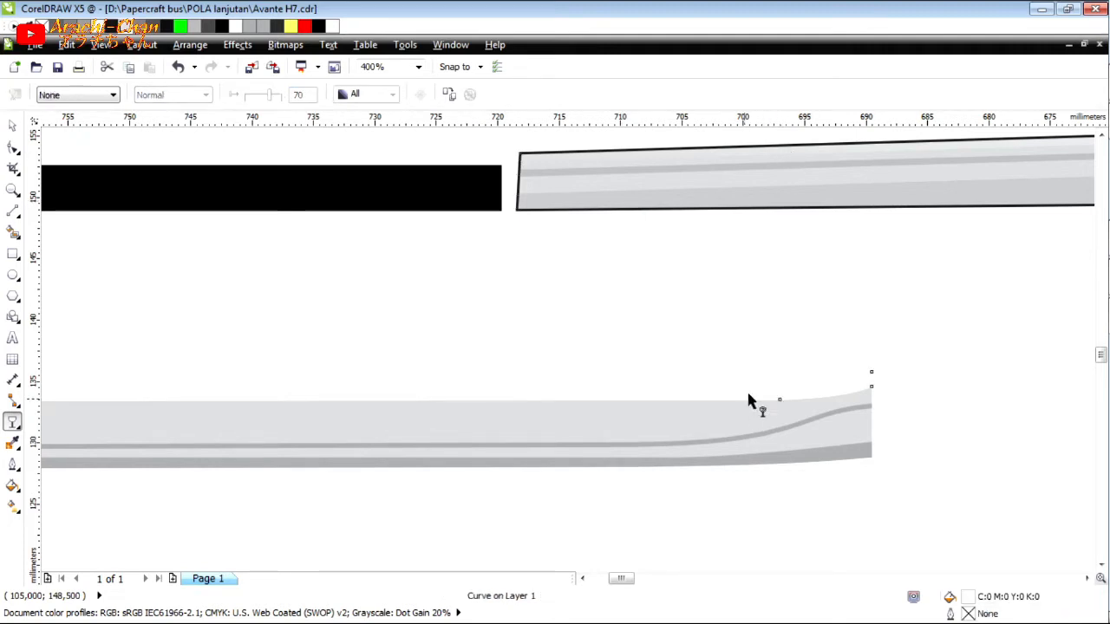
click(50, 97)
click(52, 116)
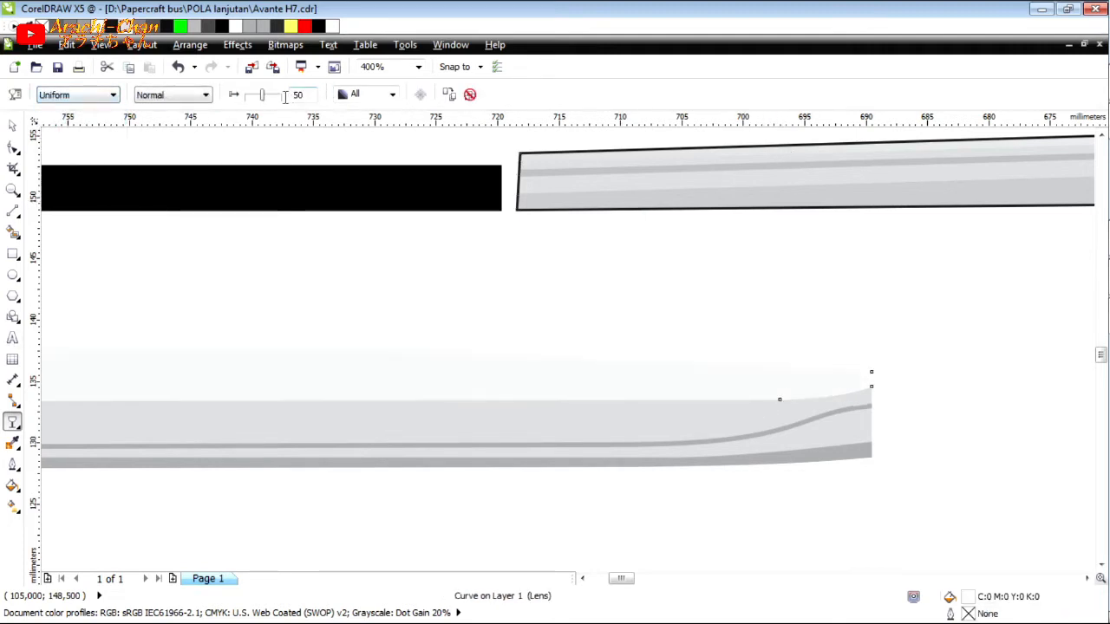
click(284, 97)
text(70)
key(Return)
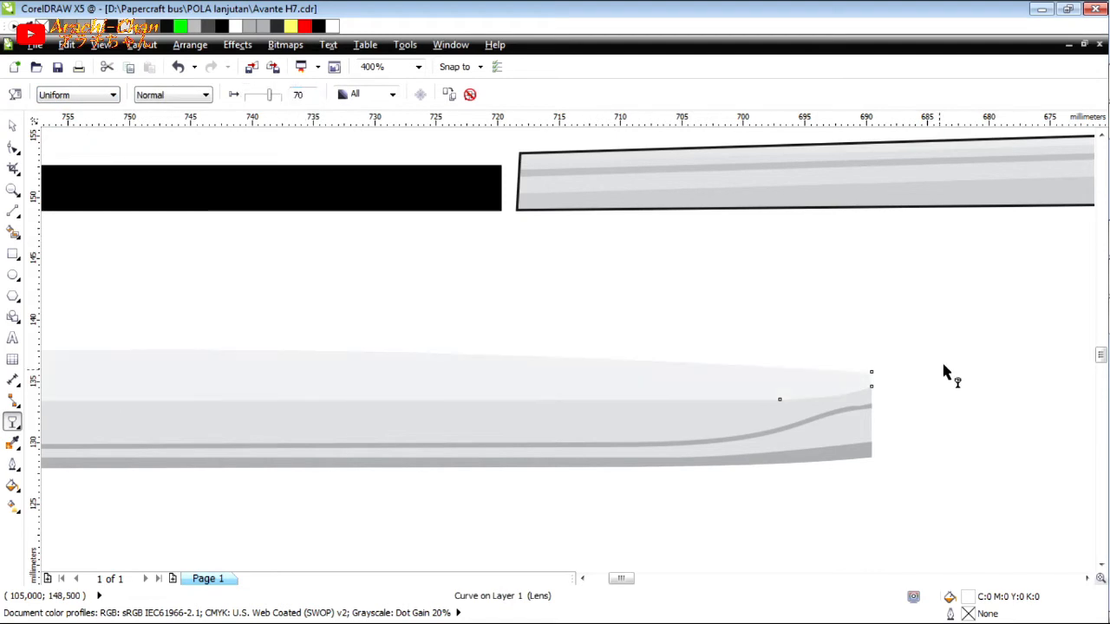
Place the visor's base, top band, thin stripe and bottom band behind the reflective photo strip.
scroll(944, 363, down, 1)
click(13, 127)
shift+click(702, 394)
scroll(848, 397, up, 1)
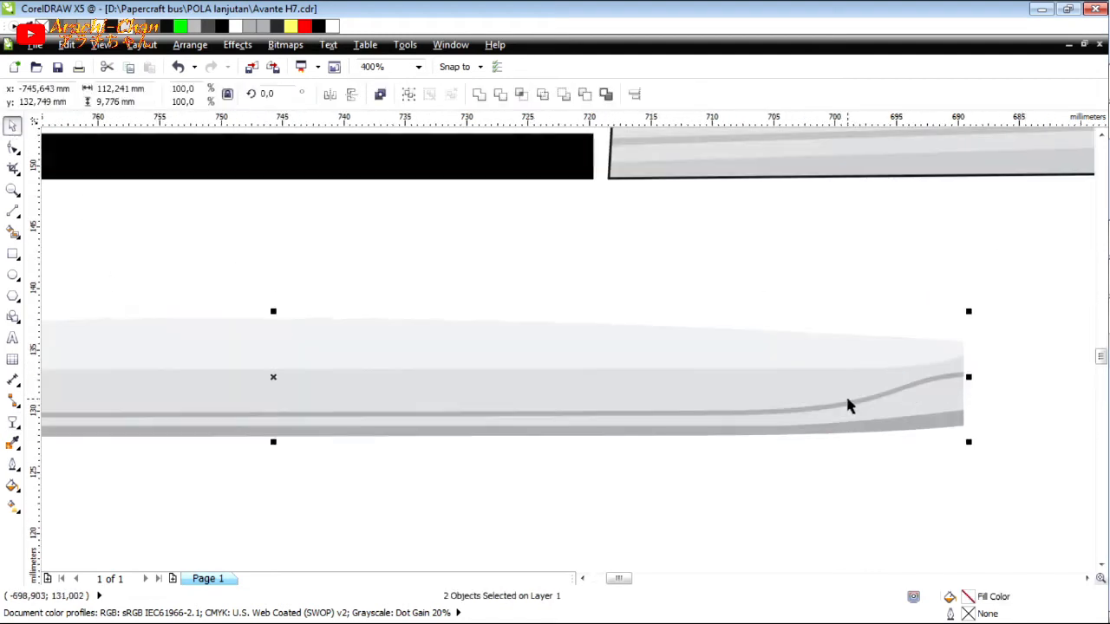
shift+click(847, 400)
shift+click(866, 436)
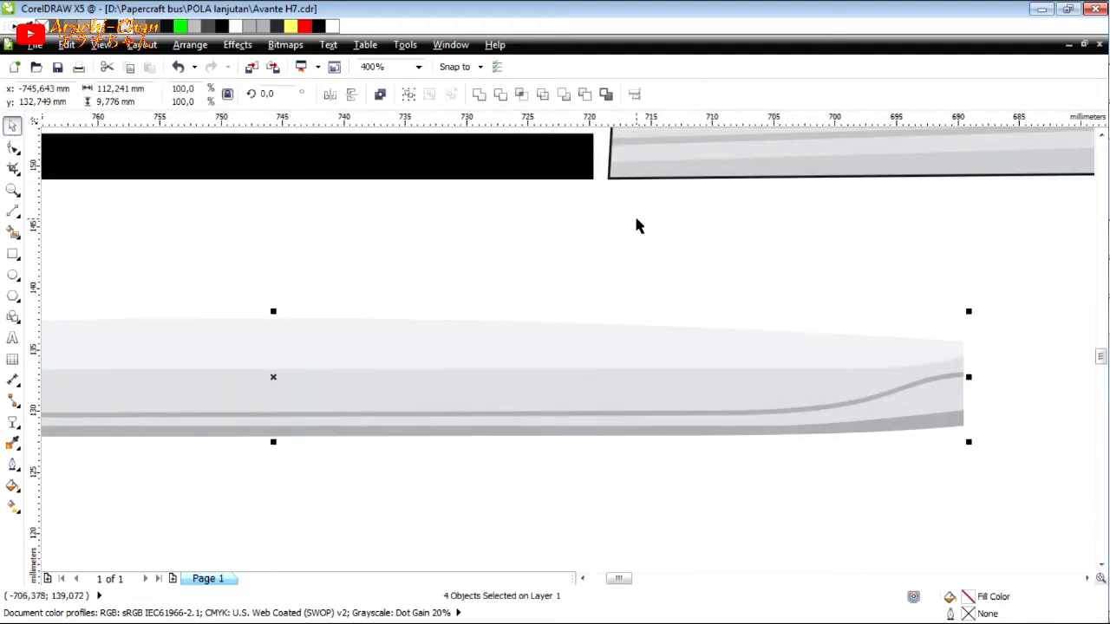
Group the visor's five objects and move the group onto the black rectangle, its right end beside the grey trim.
scroll(993, 399, down, 1)
click(993, 399)
drag(233, 348, 1045, 477)
click(408, 95)
drag(669, 346, 508, 247)
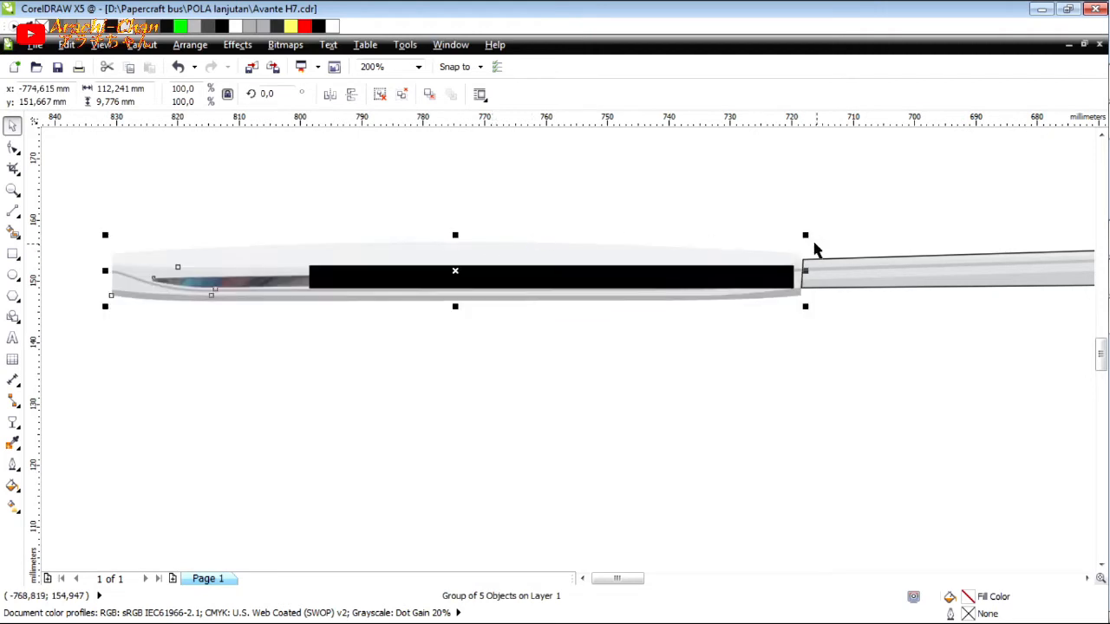
Scale the visor group proportionally to 72.8%, about 81.7 mm wide, and nudge it vertically until its end lines up with the grey trim.
drag(105, 235, 292, 217)
key(Up)
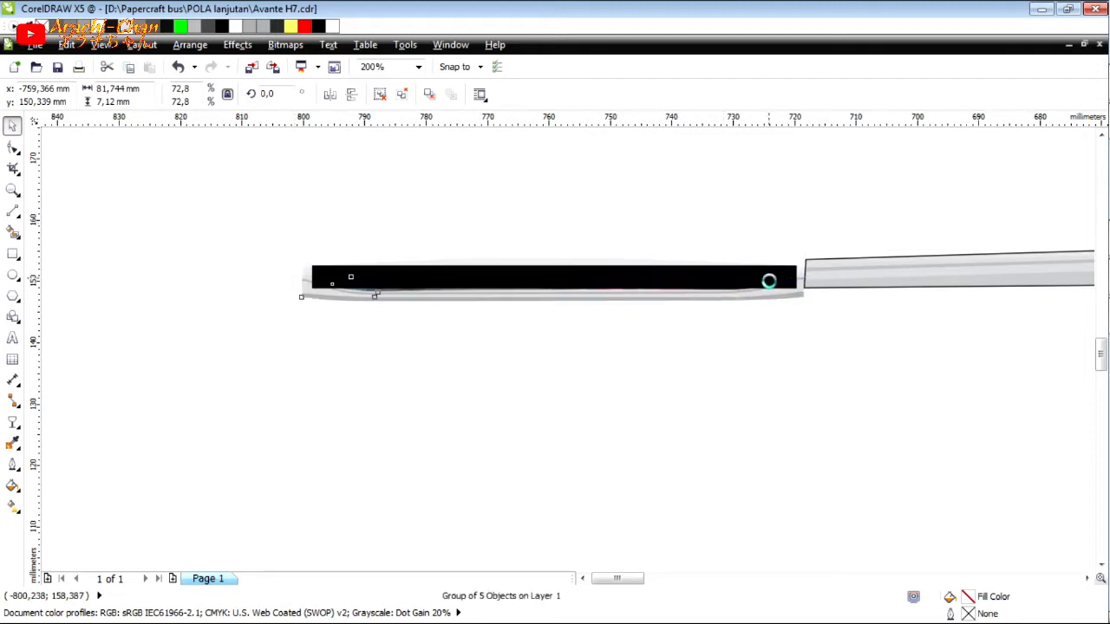
scroll(794, 297, up, 2)
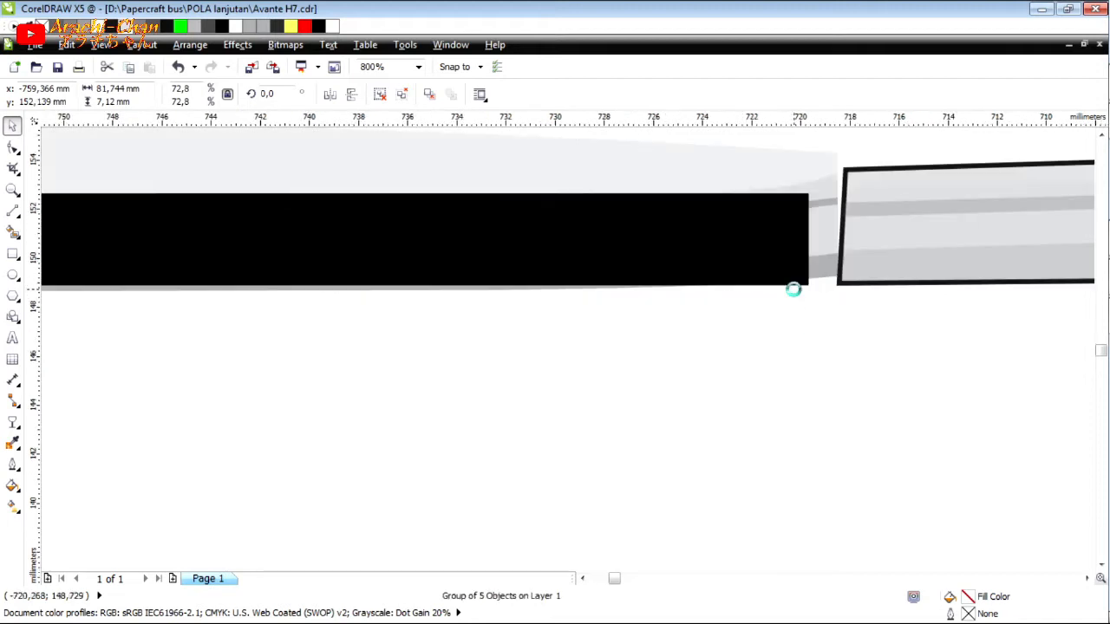
key(Down)
key(Down)
key(Down)
key(Down)
key(Down)
key(Down)
key(Down)
key(Down)
key(Down)
key(Down)
key(Down)
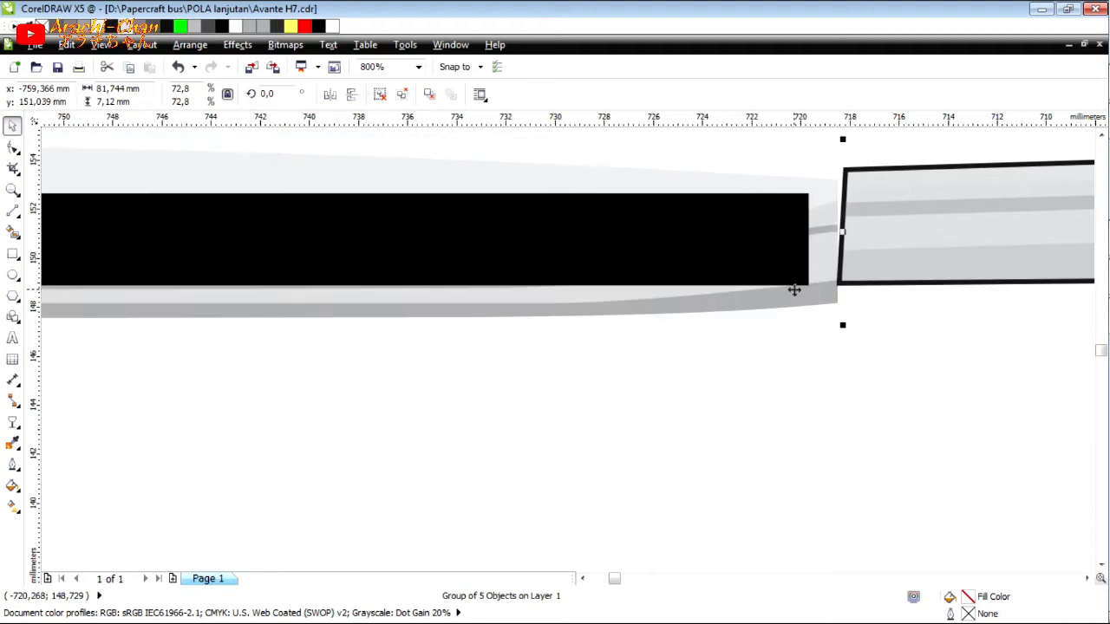
key(Up)
key(Up)
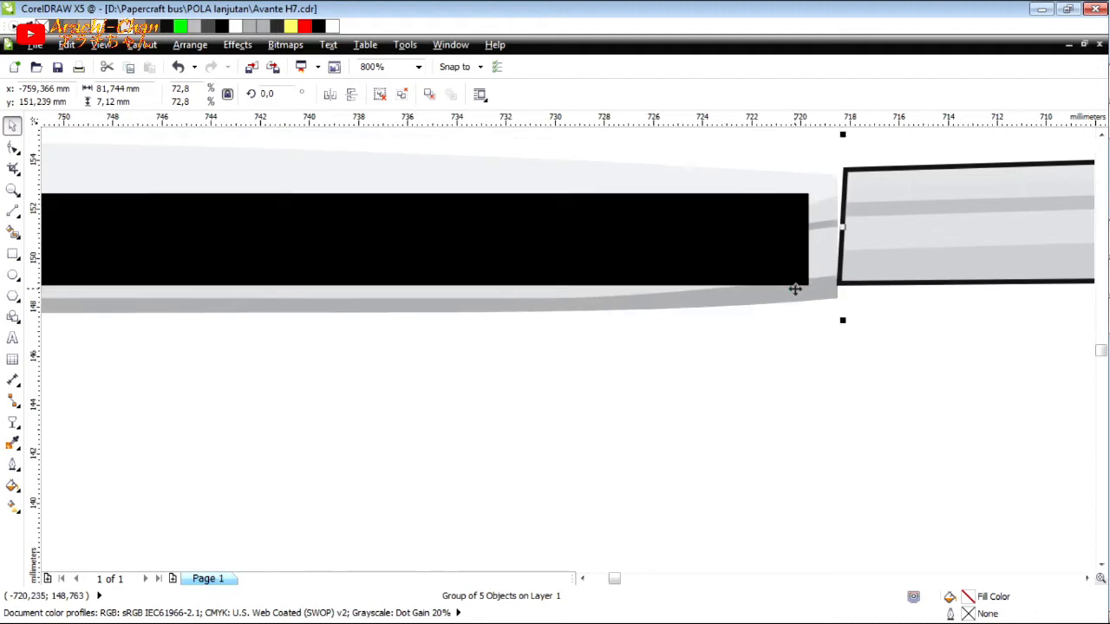
key(Up)
key(Up)
key(Up)
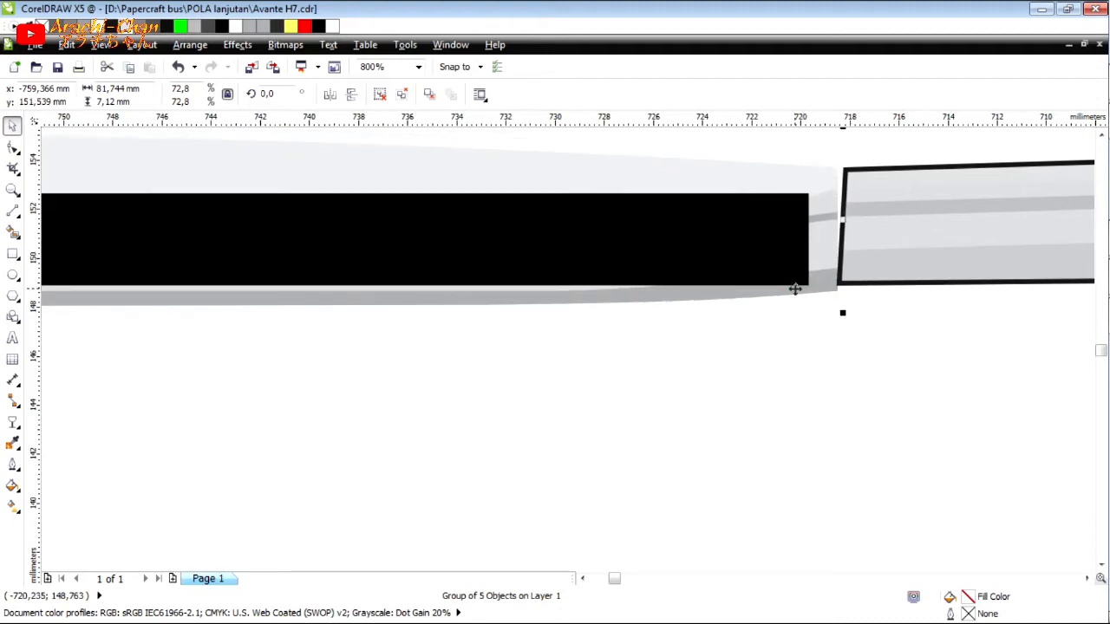
key(Up)
key(Up)
scroll(744, 303, down, 1)
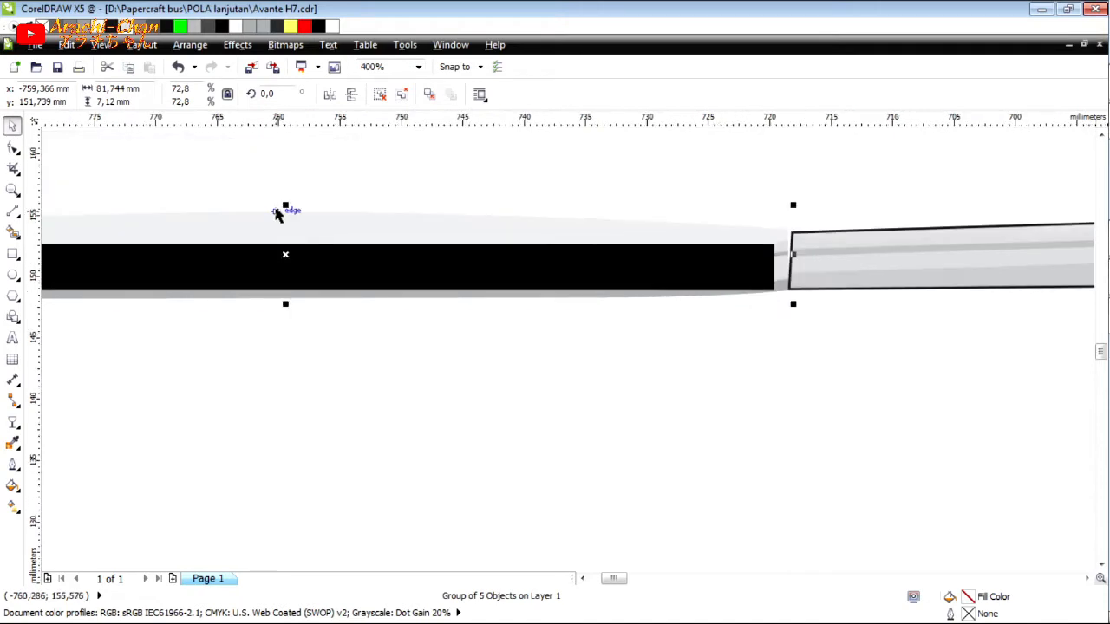
Reduce the visor group's height to about 6.71 mm and nudge it up 0.1 mm so its end matches the grey trim's height.
drag(279, 208, 815, 216)
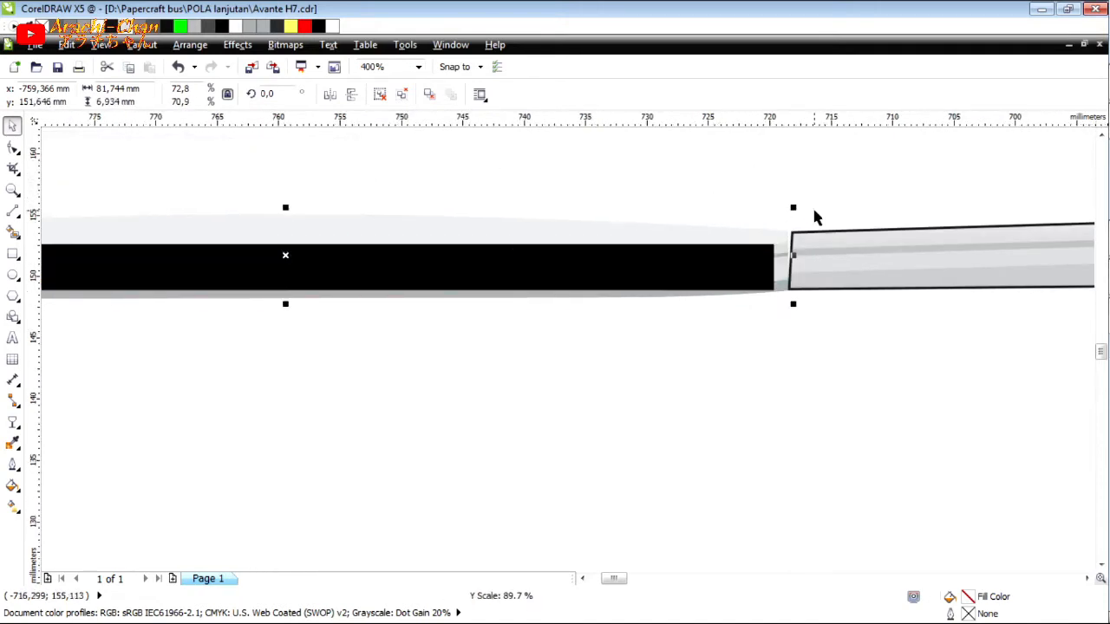
scroll(795, 229, up, 1)
scroll(796, 232, down, 1)
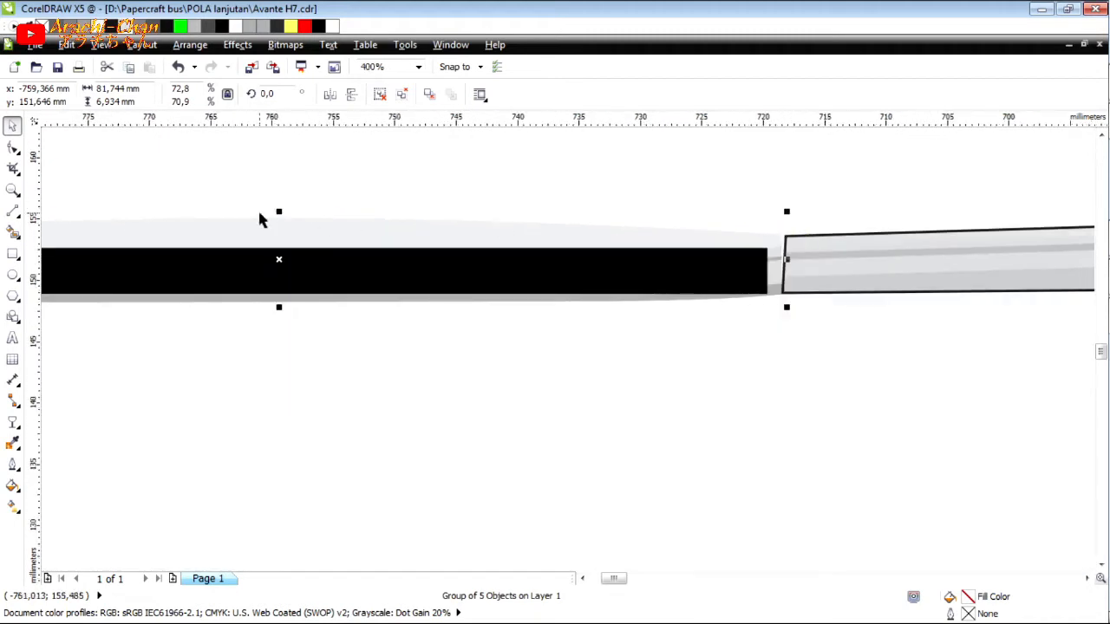
drag(279, 209, 915, 222)
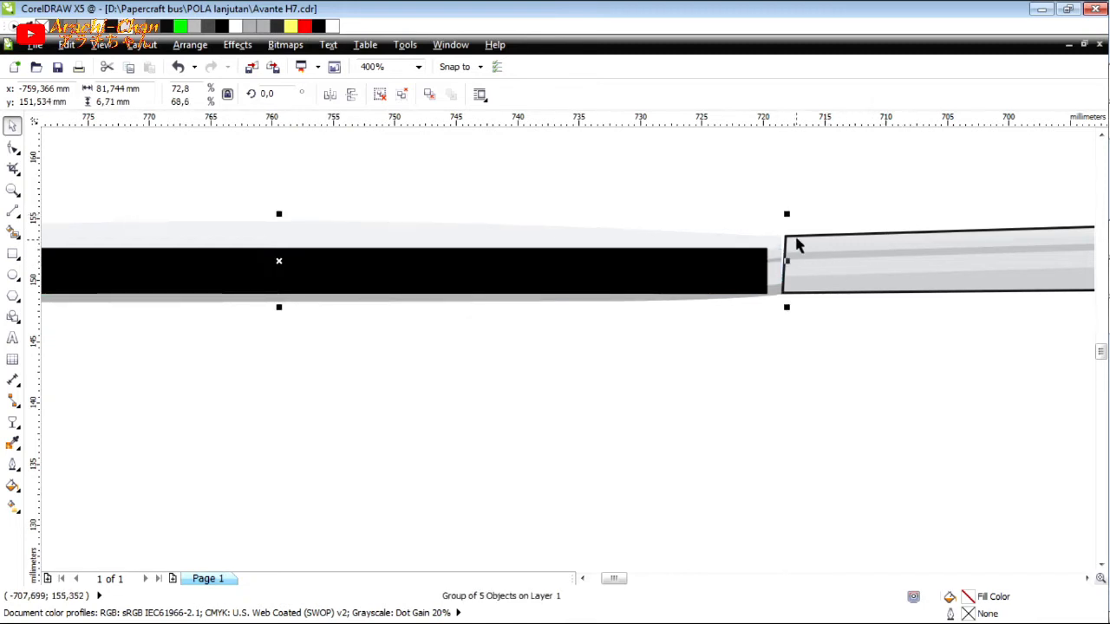
scroll(797, 245, up, 2)
click(899, 407)
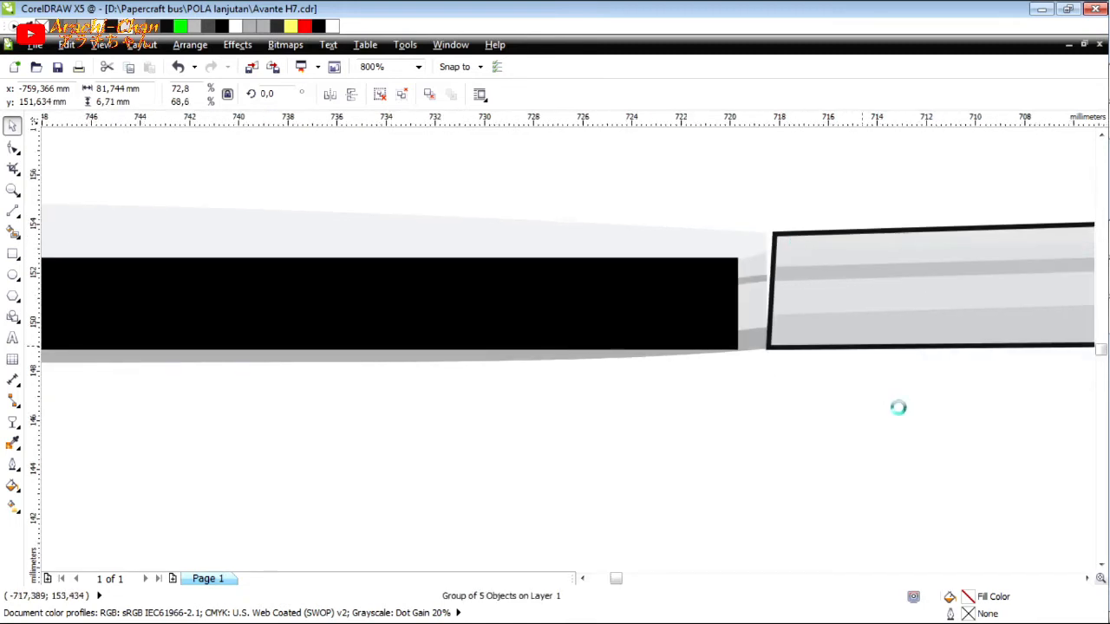
click(178, 68)
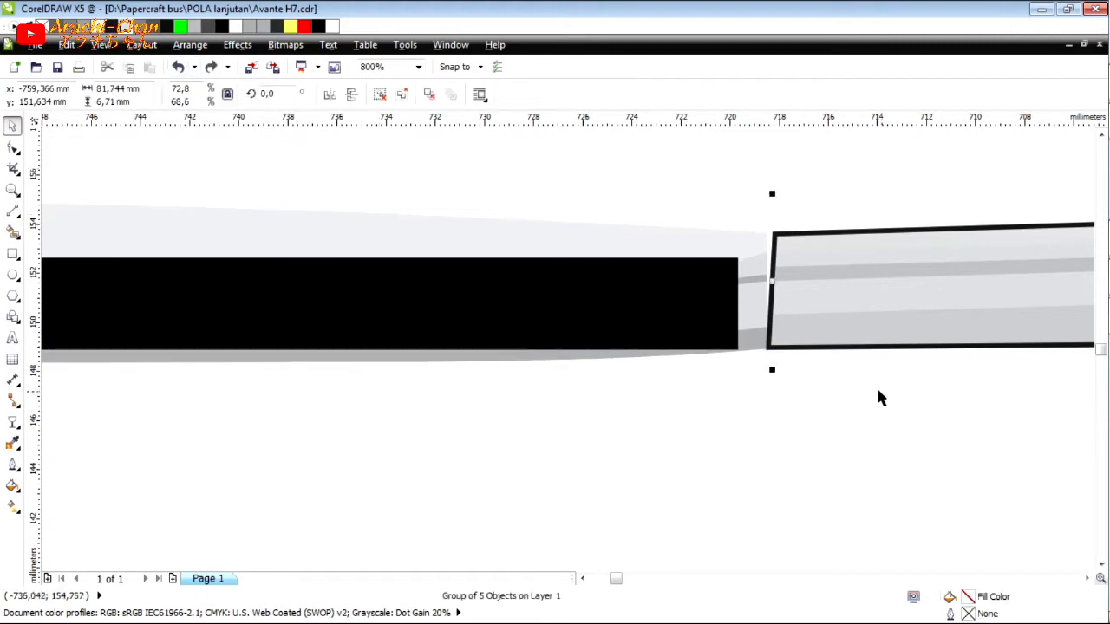
Duplicate the grey trim group and place the copy just below the visor, extending past its left end.
click(811, 381)
click(826, 334)
scroll(844, 406, down, 2)
click(850, 407)
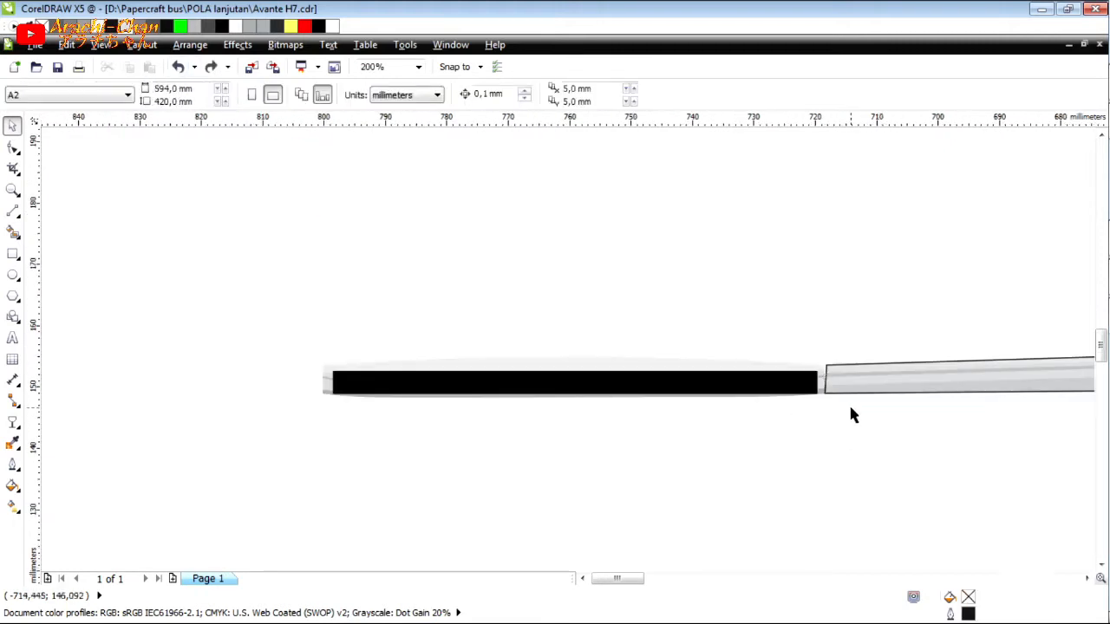
drag(902, 375, 309, 411)
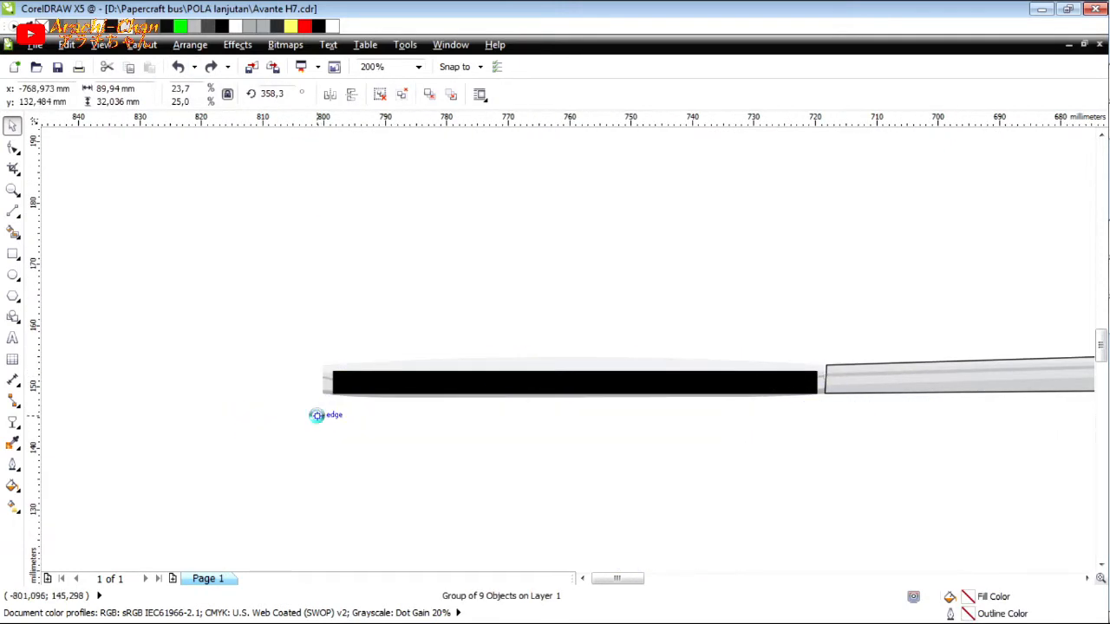
Narrow the visor group from its left end to about 81.4 mm, bringing that end closer to the black rectangle.
scroll(308, 411, up, 1)
click(340, 368)
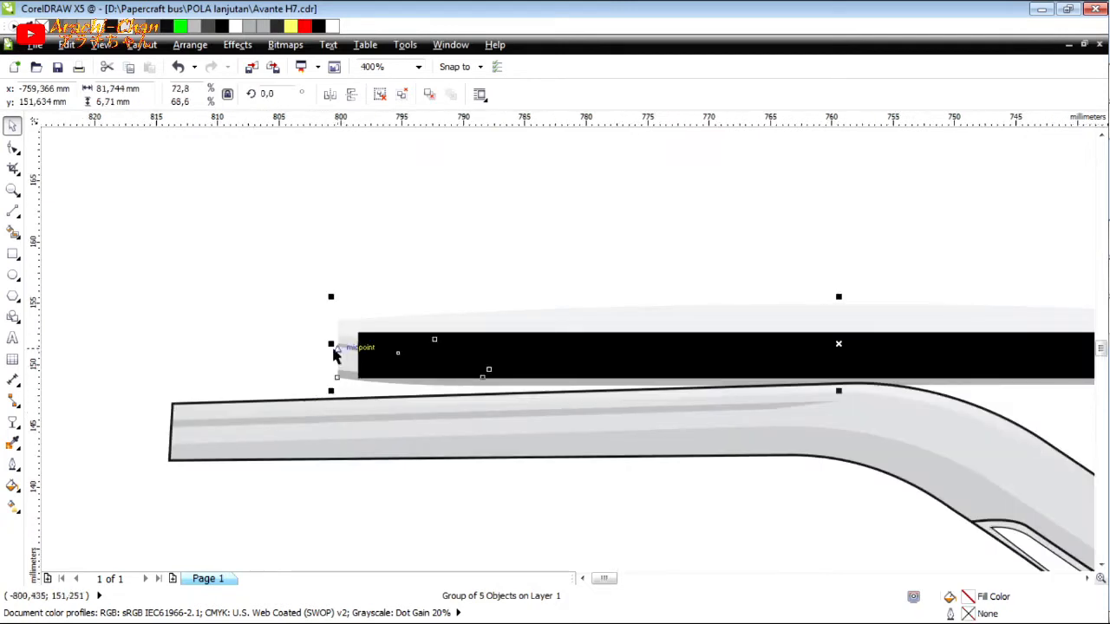
drag(337, 356, 337, 510)
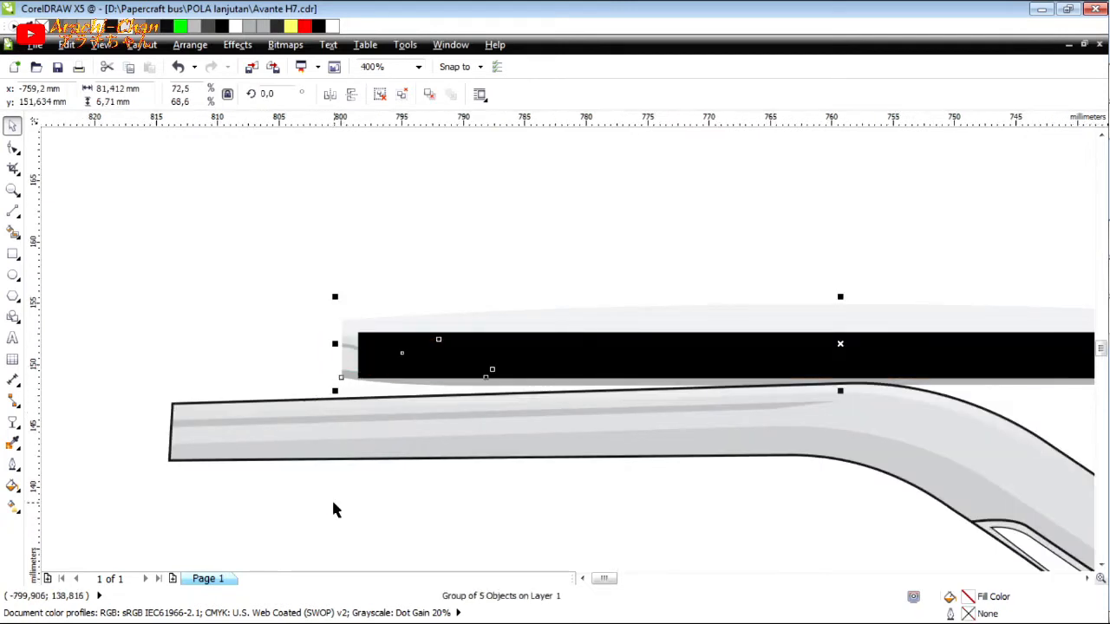
scroll(265, 366, down, 1)
Mirror the copied trim horizontally and move it against the visor's left end, nudging it until the two just meet.
click(277, 389)
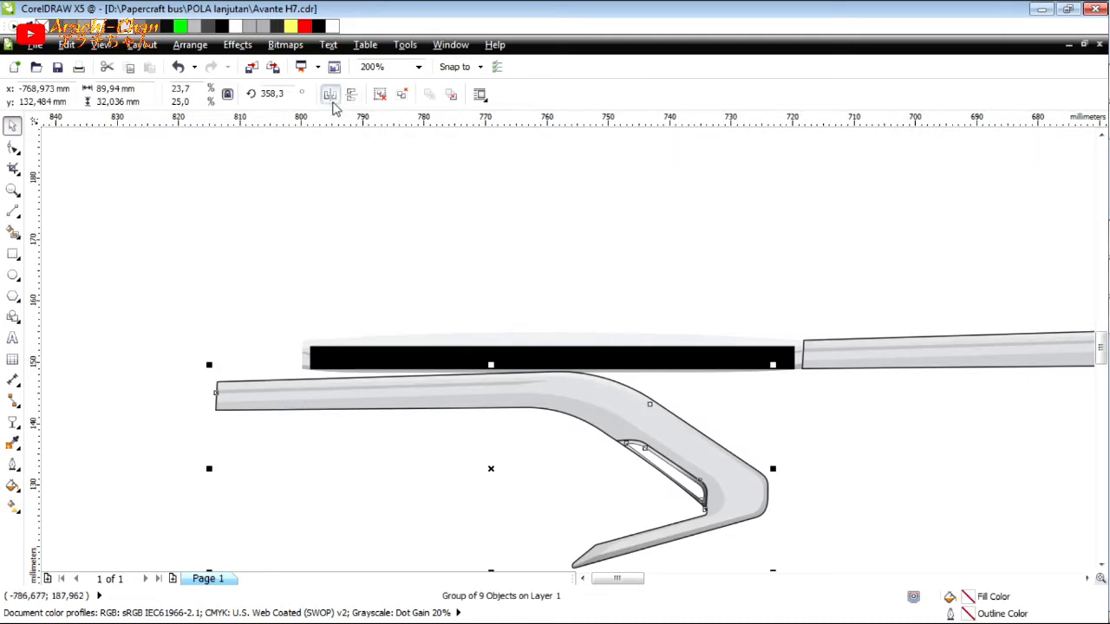
drag(288, 390, 287, 353)
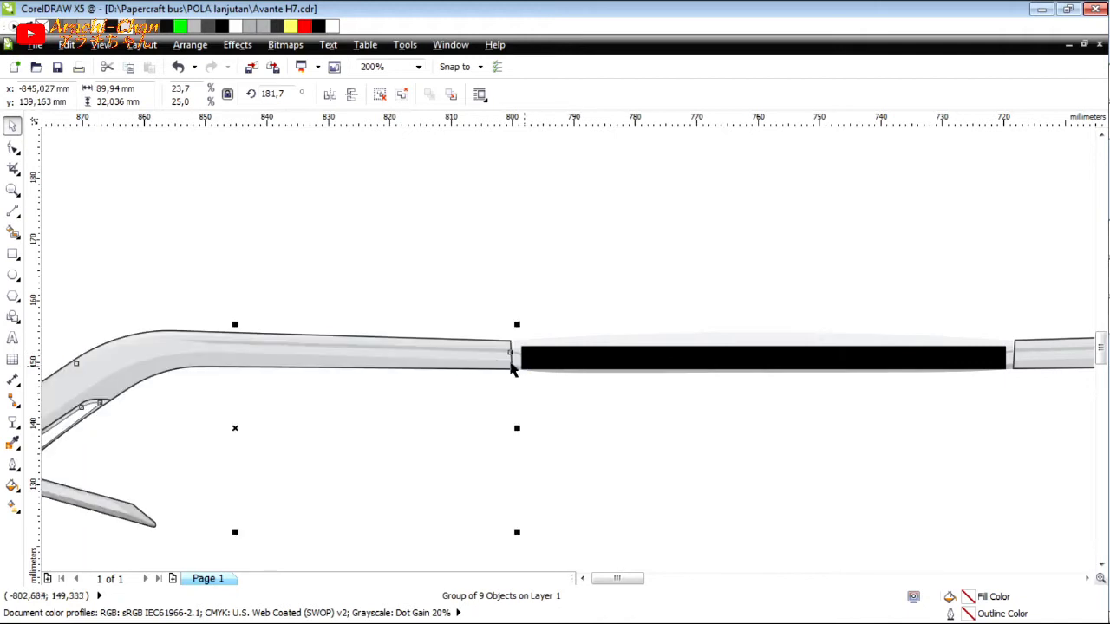
scroll(511, 367, up, 3)
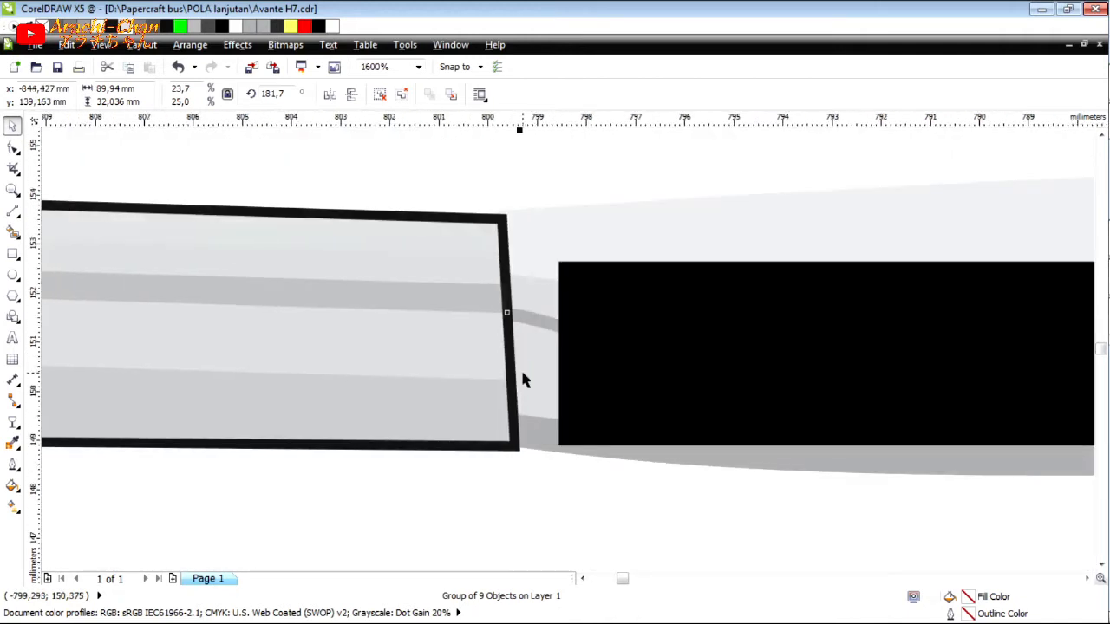
key(Left)
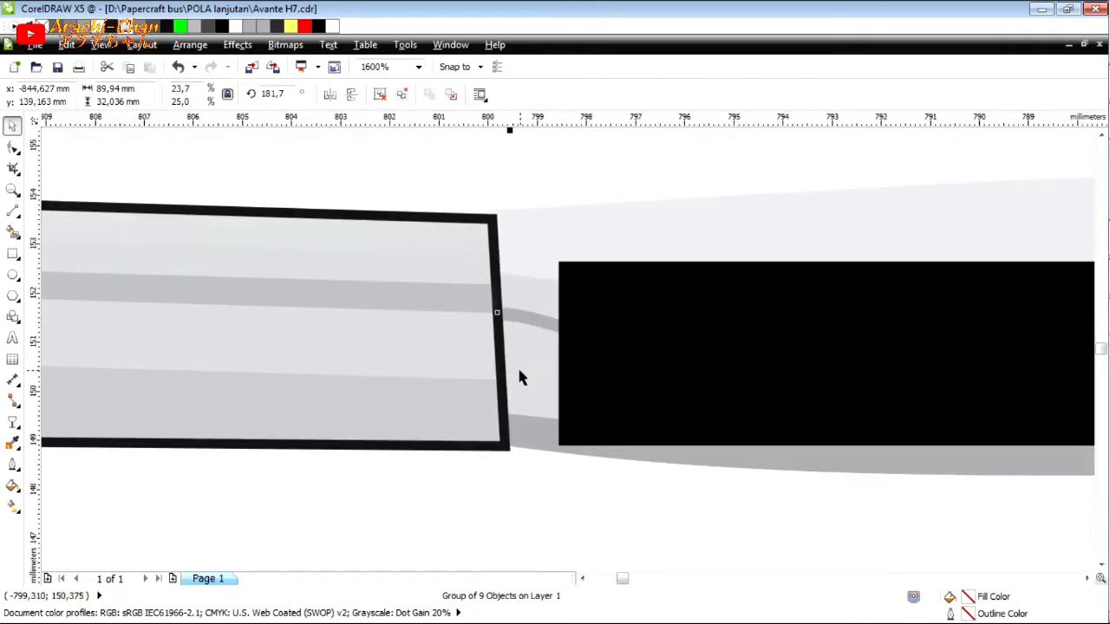
key(Left)
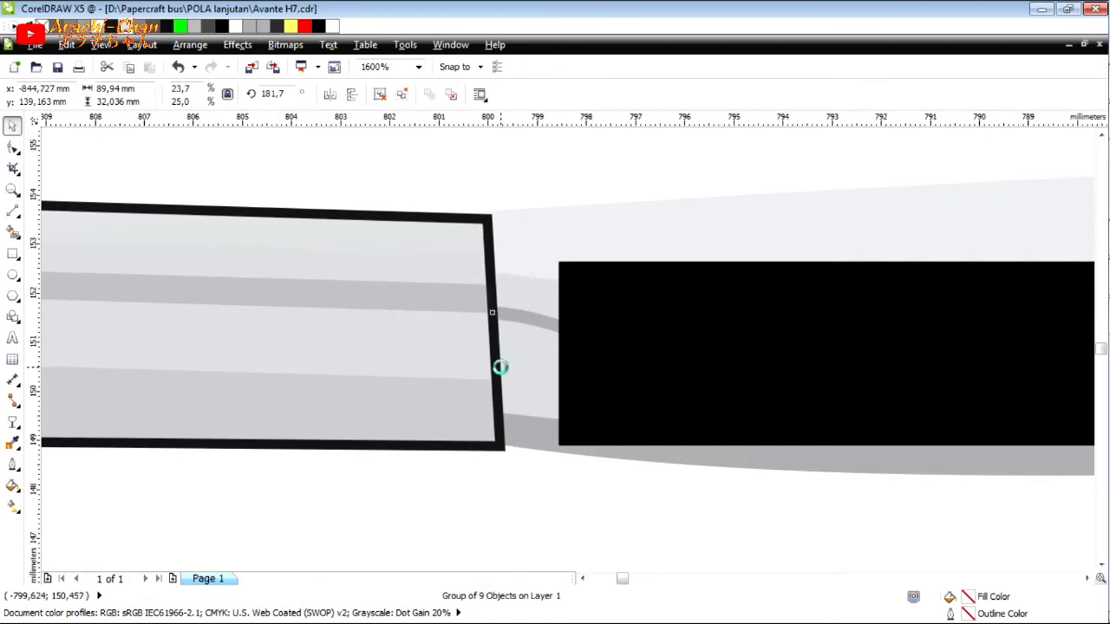
key(Left)
key(Left)
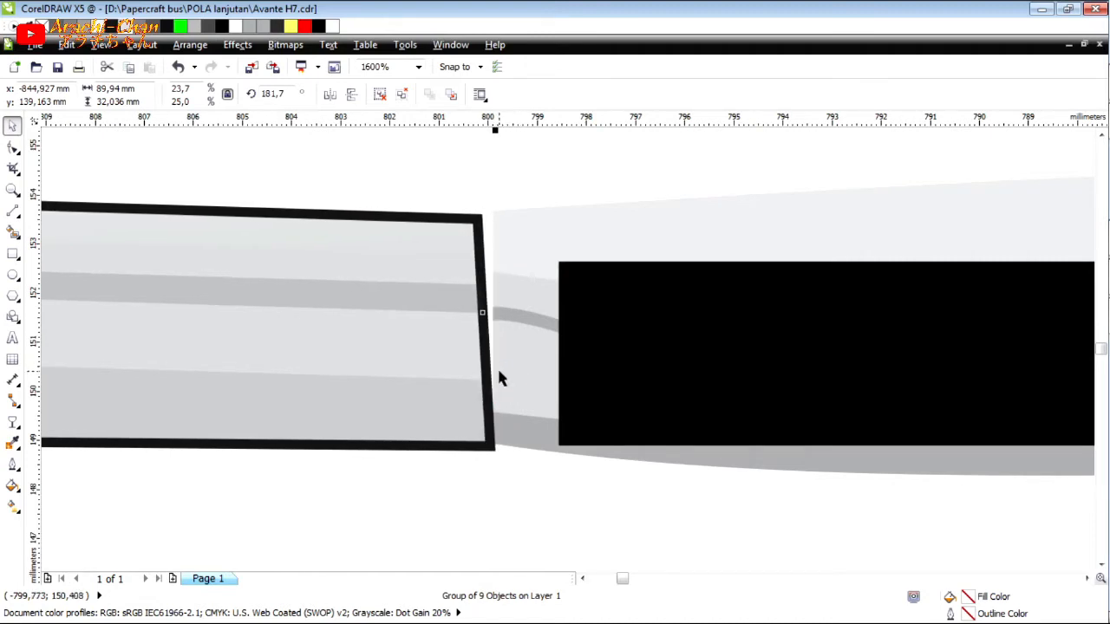
Align the left and right grey trims with each other at the same height, then clear the selection.
scroll(499, 378, down, 3)
shift+click(1048, 371)
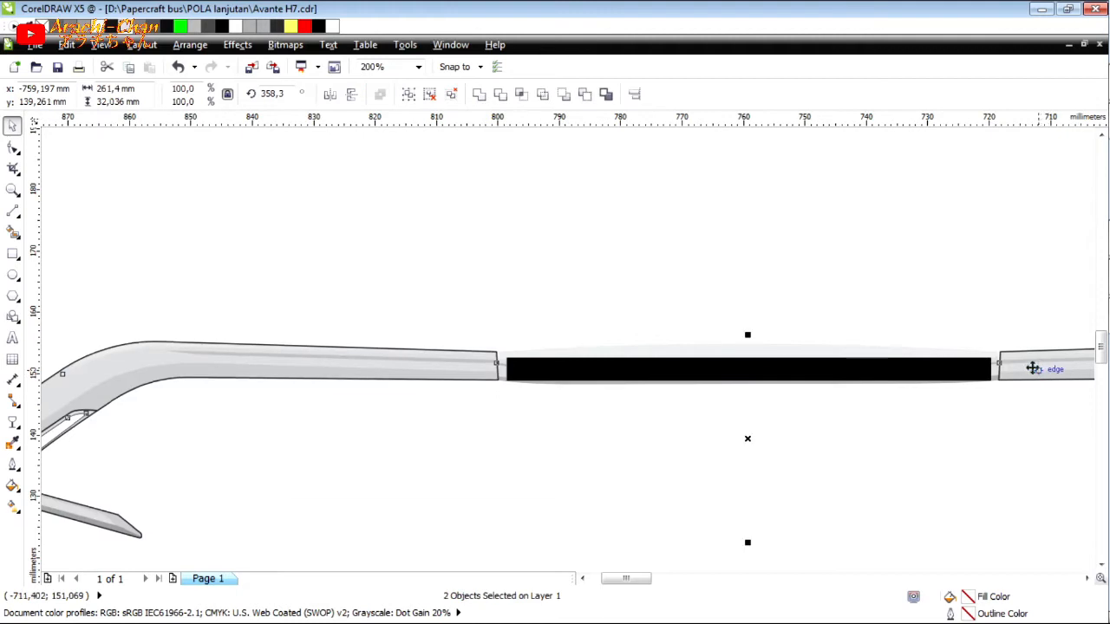
click(758, 331)
scroll(759, 330, down, 1)
scroll(759, 330, up, 2)
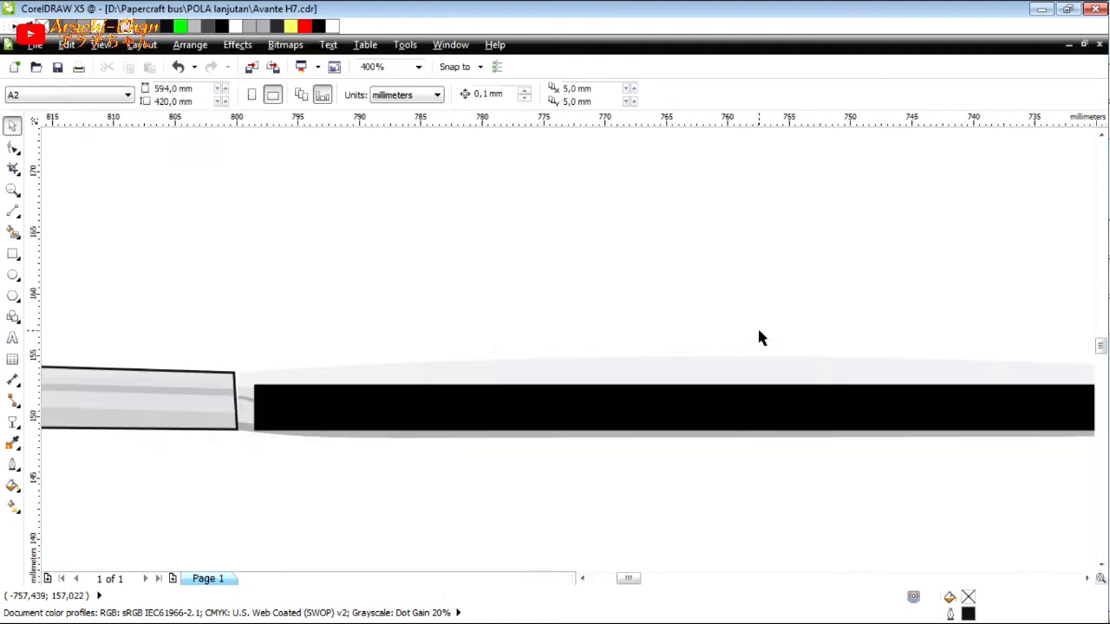
scroll(366, 377, down, 2)
scroll(784, 375, up, 2)
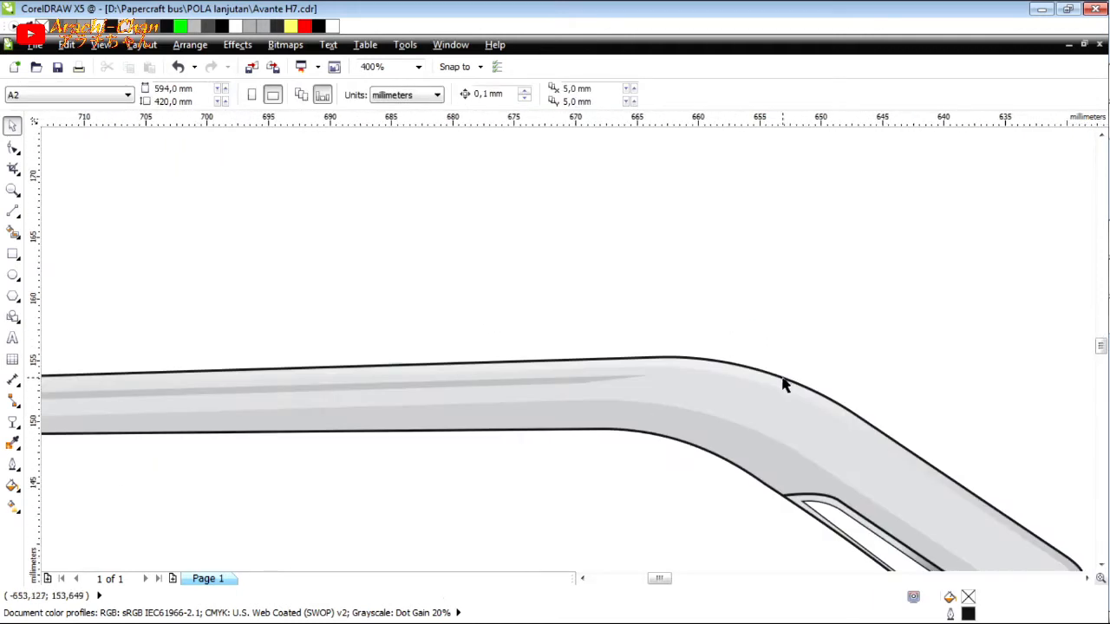
Ungroup the right grey trim and select only its black outline curve.
click(783, 378)
key(ctrl+u)
click(459, 206)
click(718, 360)
scroll(869, 320, down, 2)
scroll(272, 294, up, 1)
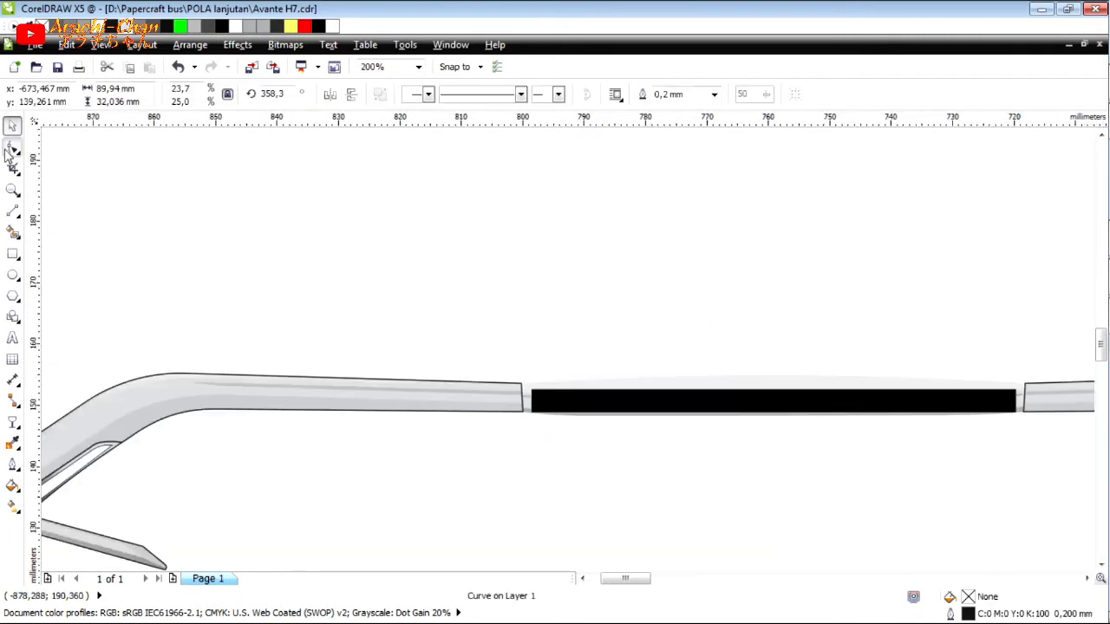
Add a node on the right trim outline's end edge beside the visor and move it to the left trim's upper end corner.
click(13, 149)
scroll(1024, 400, up, 2)
click(1023, 392)
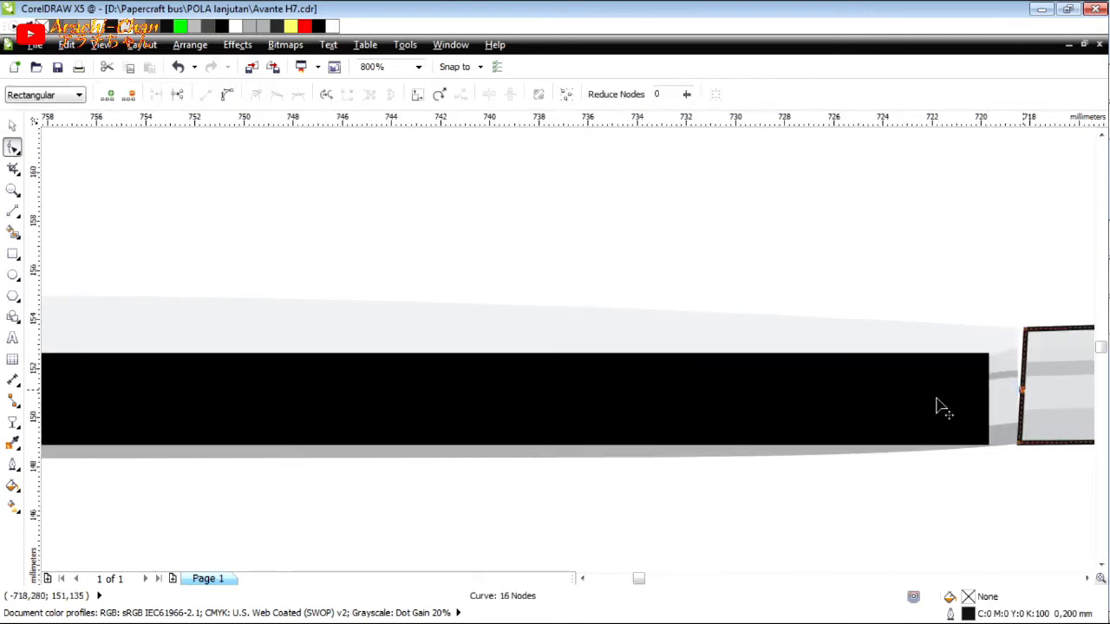
drag(933, 410, 292, 541)
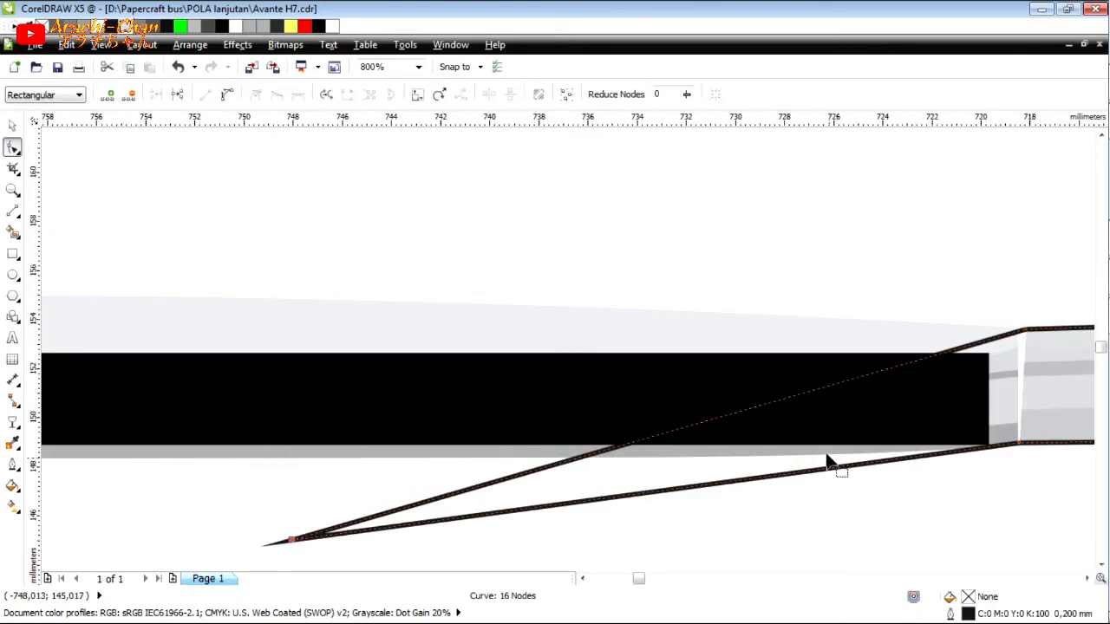
scroll(826, 456, down, 3)
scroll(597, 458, up, 2)
scroll(639, 460, down, 1)
drag(932, 468, 613, 414)
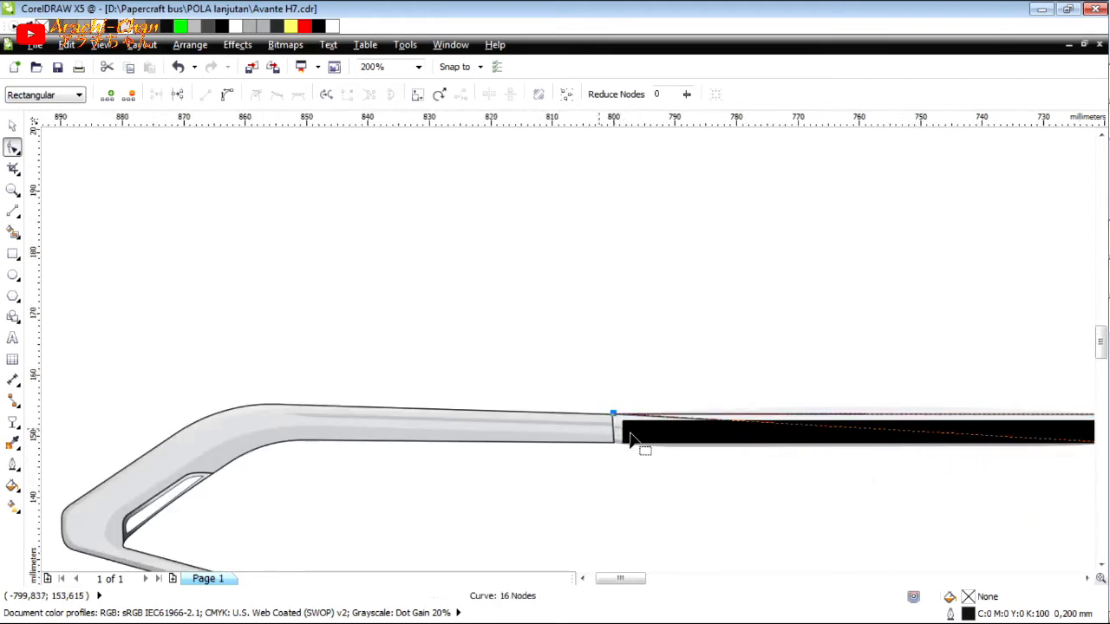
Add another node to the stretched outline, place it on the left trim's lower end corner, and fit the first node exactly on the upper corner.
scroll(631, 440, up, 2)
double_click(677, 405)
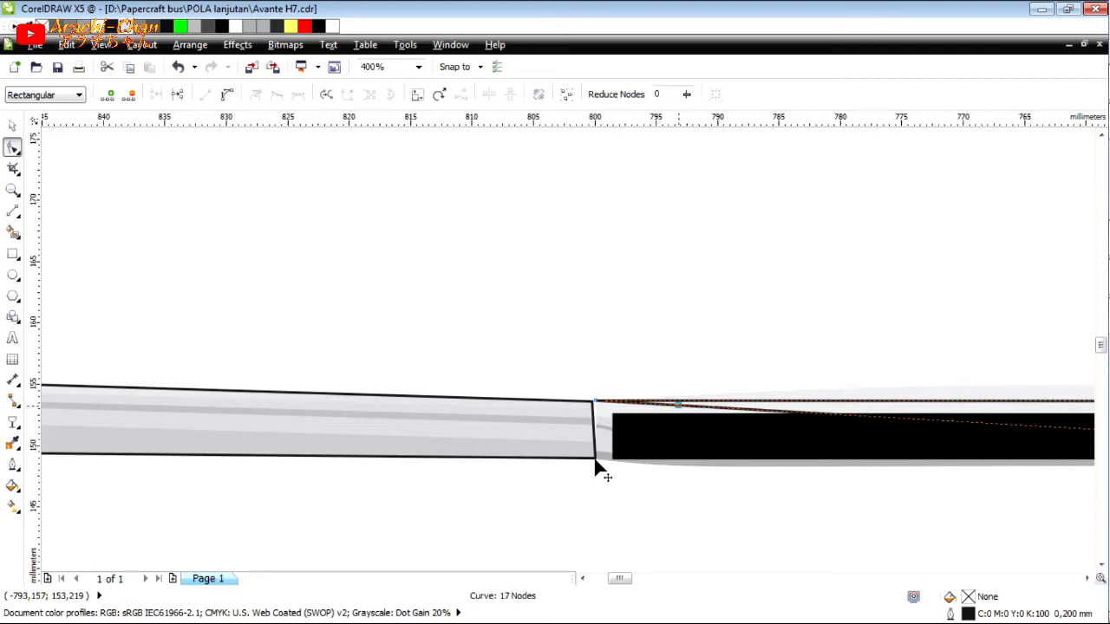
drag(595, 468, 595, 459)
scroll(618, 437, down, 1)
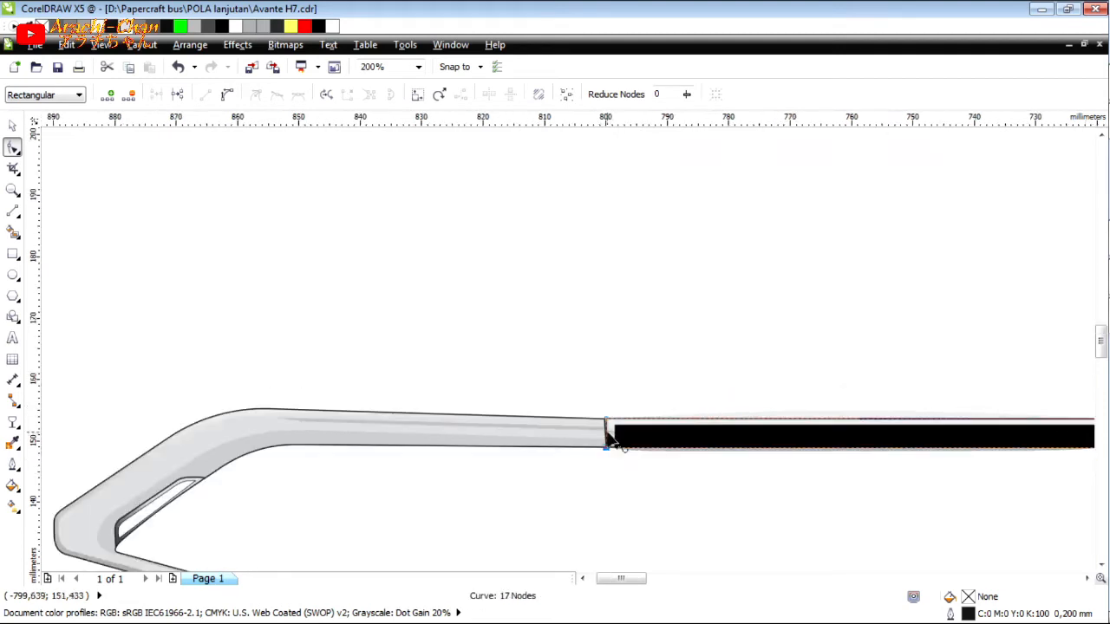
scroll(606, 424, up, 4)
drag(623, 366, 590, 371)
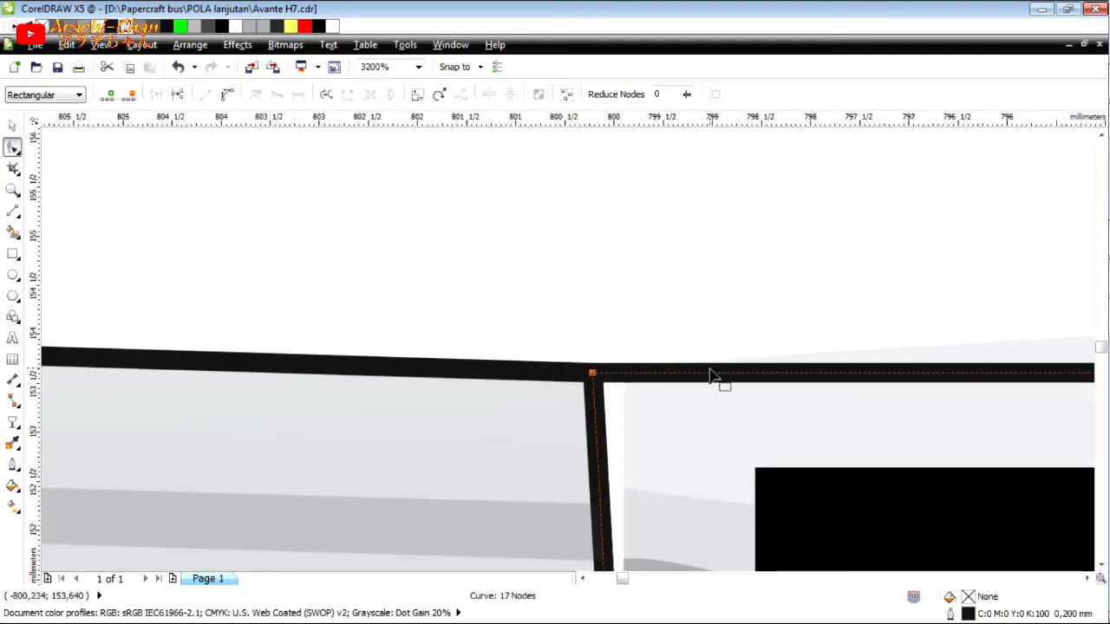
Add two more outline nodes and place them where the left trim's bend begins, one on its upper edge and one on its lower edge.
scroll(713, 380, down, 4)
scroll(659, 409, up, 1)
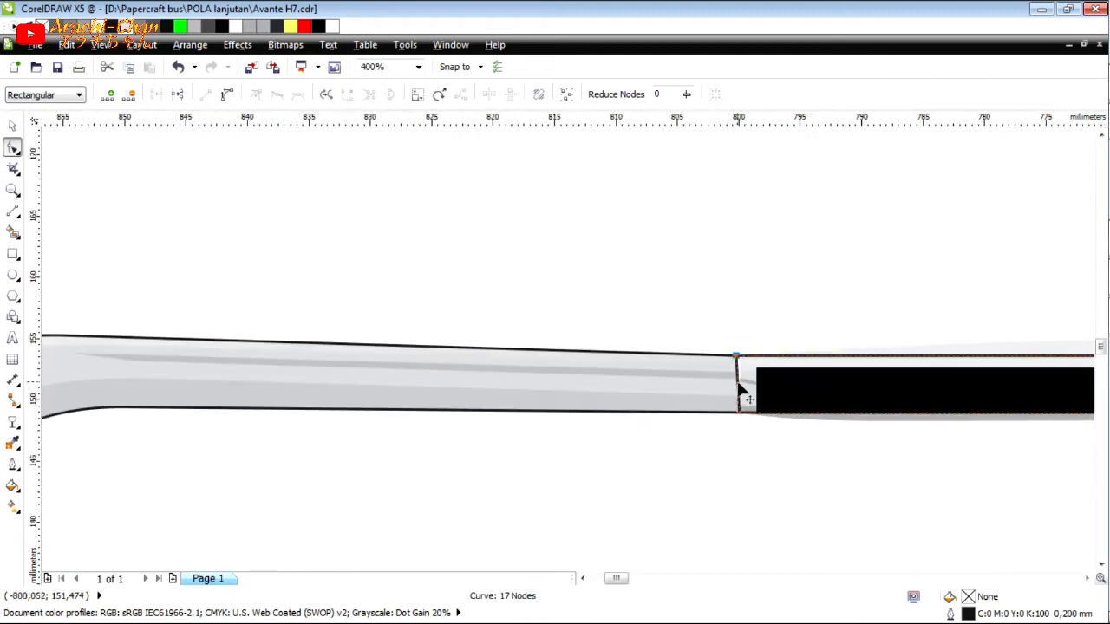
drag(736, 382, 315, 342)
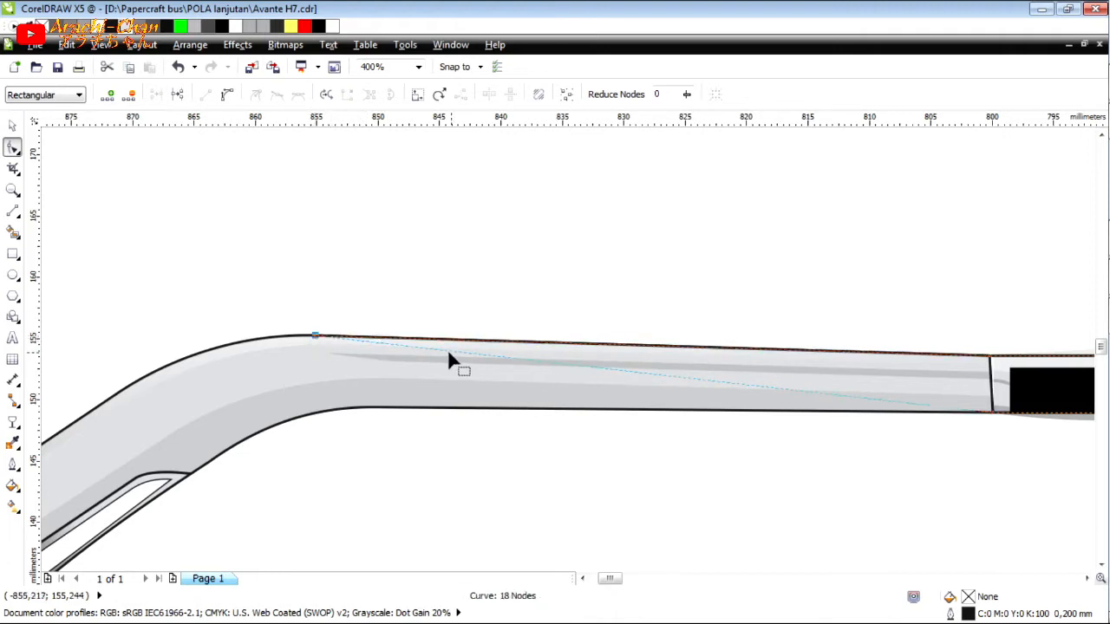
double_click(447, 351)
drag(368, 410, 379, 411)
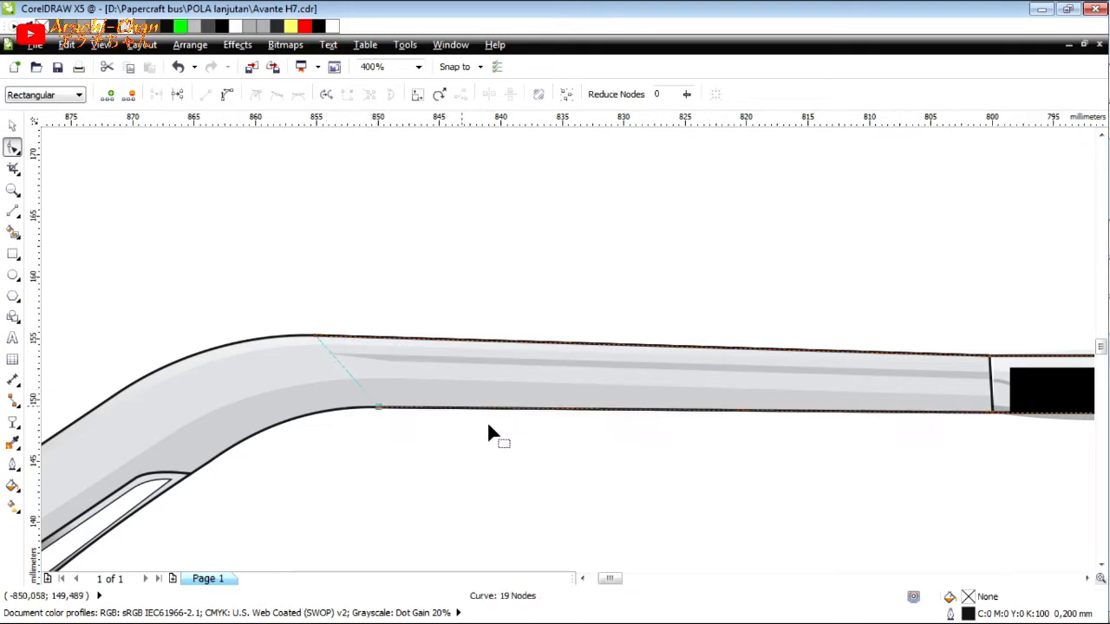
Add two outline nodes where the left trim's bend ends, placing one on its upper edge and one on its lower edge.
scroll(464, 408, down, 1)
scroll(265, 439, up, 2)
double_click(801, 252)
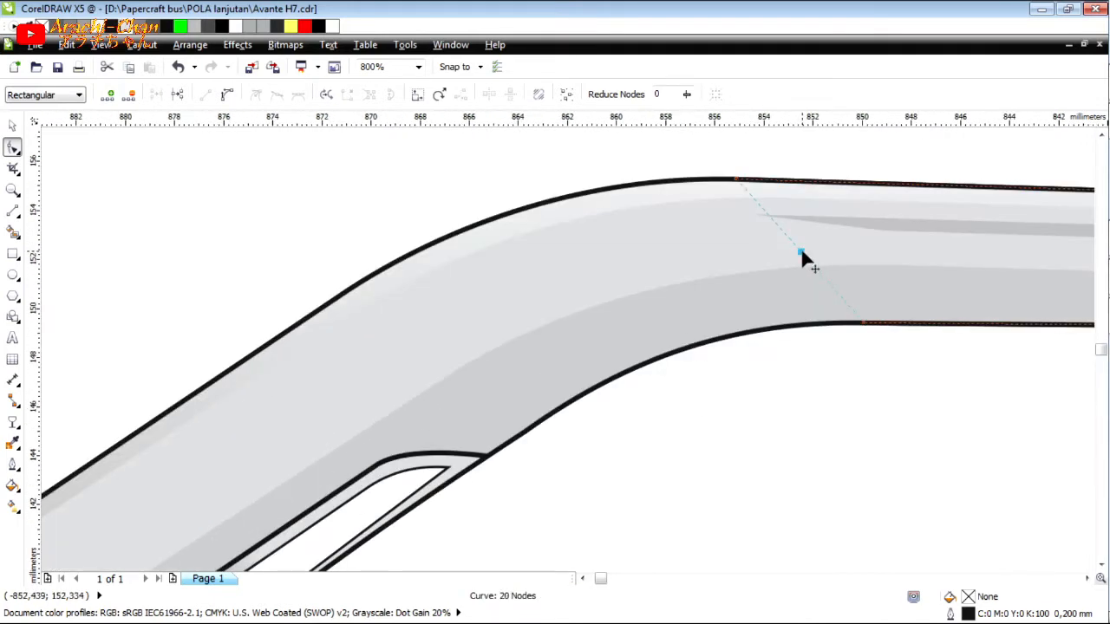
drag(418, 253, 347, 291)
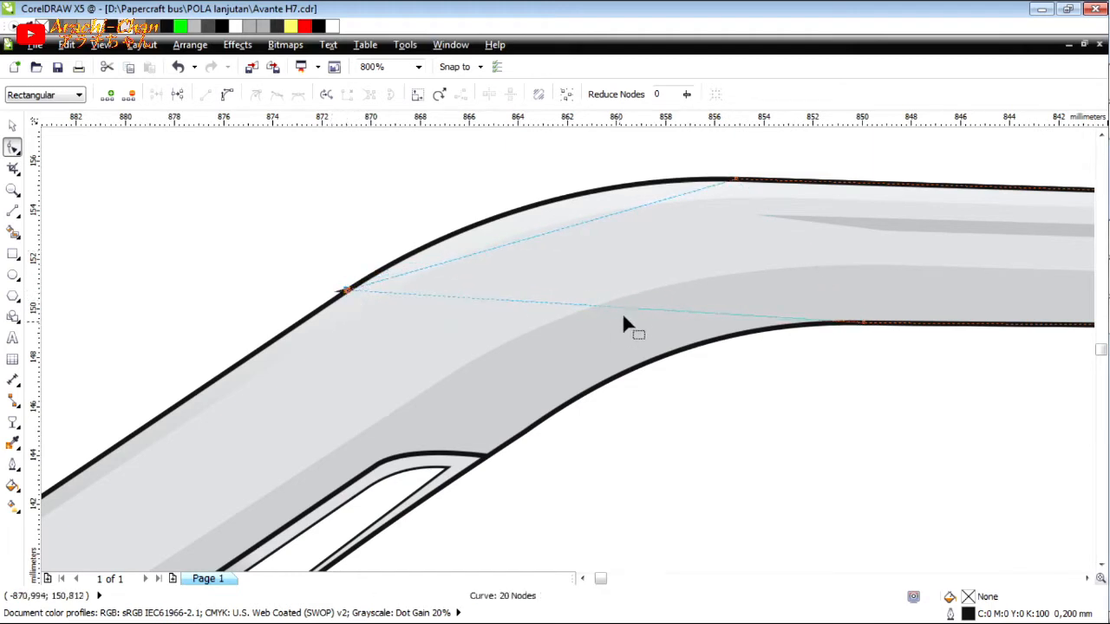
drag(632, 310, 525, 432)
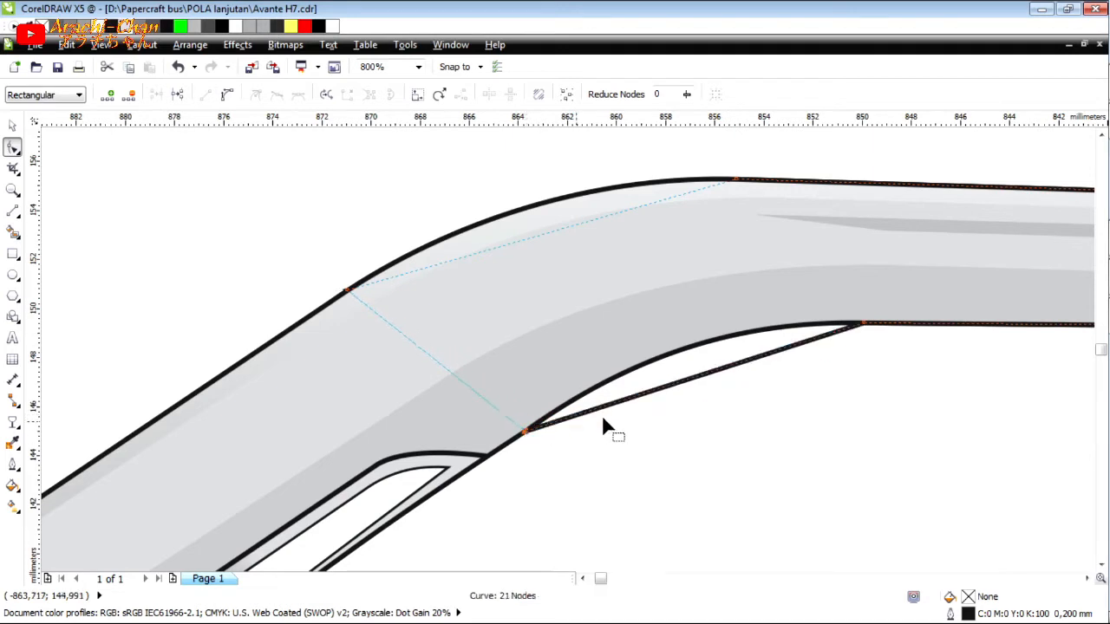
Add two outline nodes, one where the trim's outer corner starts rounding and one at the lower end of the slot.
scroll(603, 419, down, 2)
scroll(464, 517, up, 1)
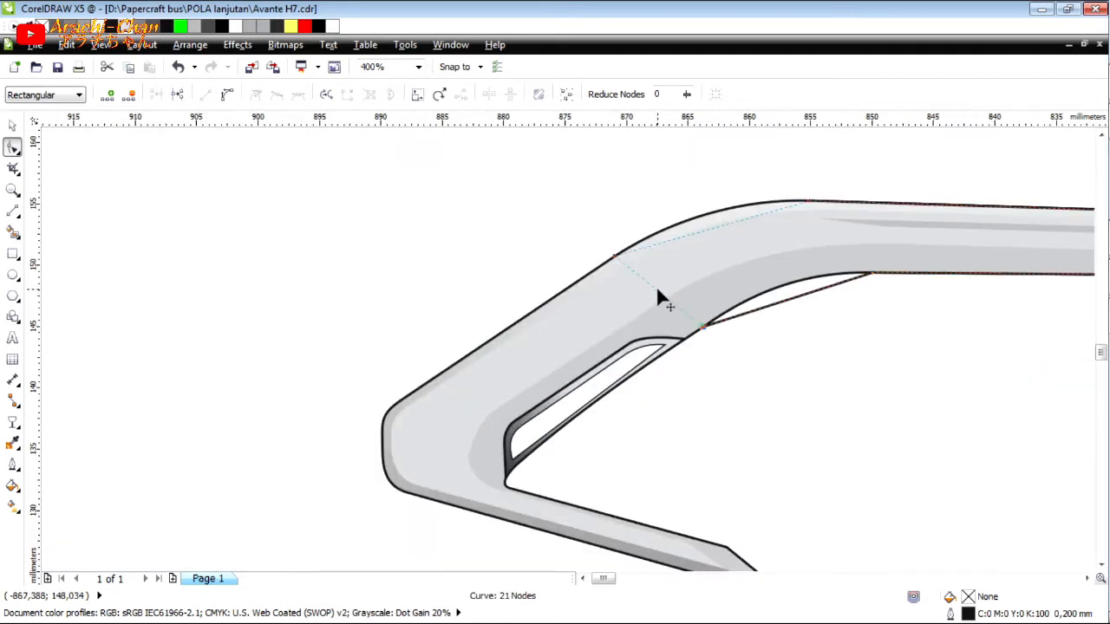
drag(401, 407, 512, 476)
scroll(395, 460, up, 1)
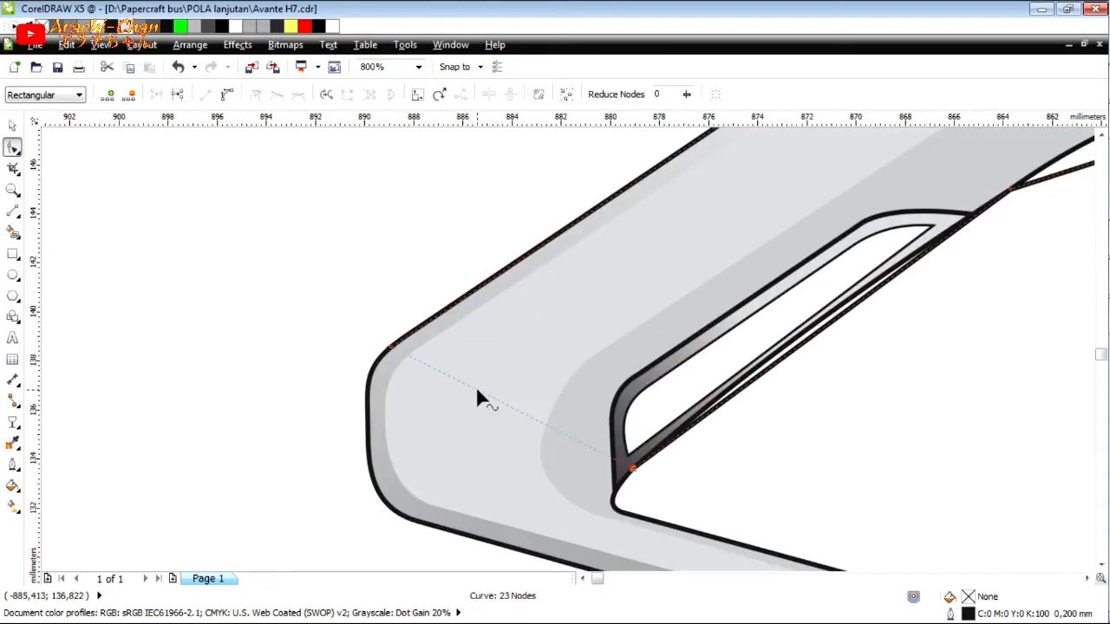
Add nodes on the trim's vertical outer edge, past the inner notch at the lower arm's start, and at the end of the lower outer rounding.
double_click(477, 391)
drag(367, 414, 367, 442)
double_click(461, 450)
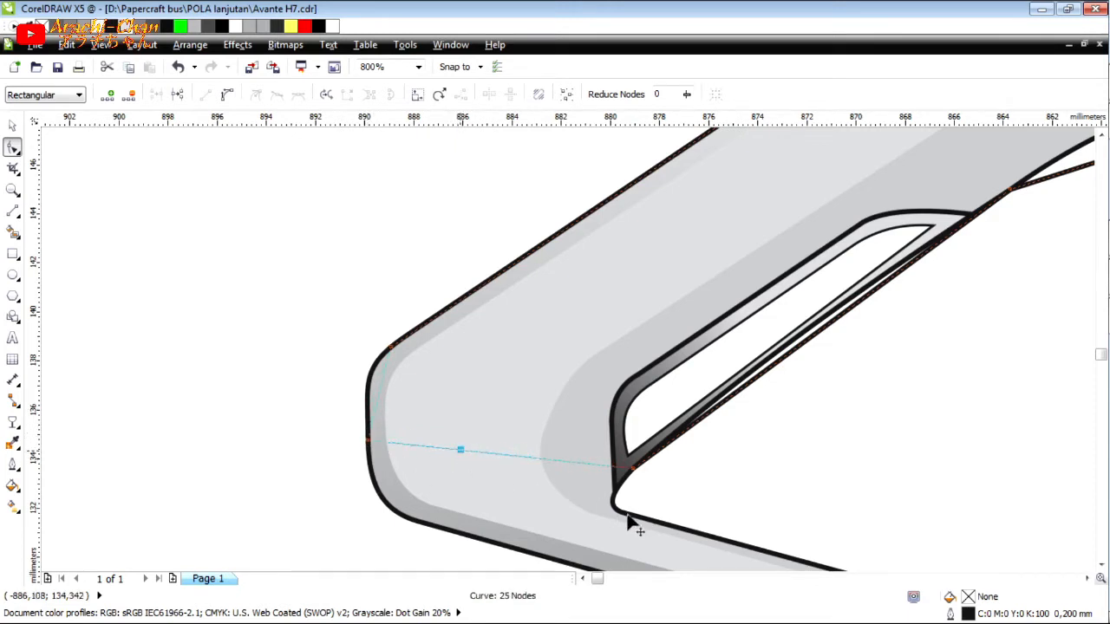
drag(629, 520, 630, 519)
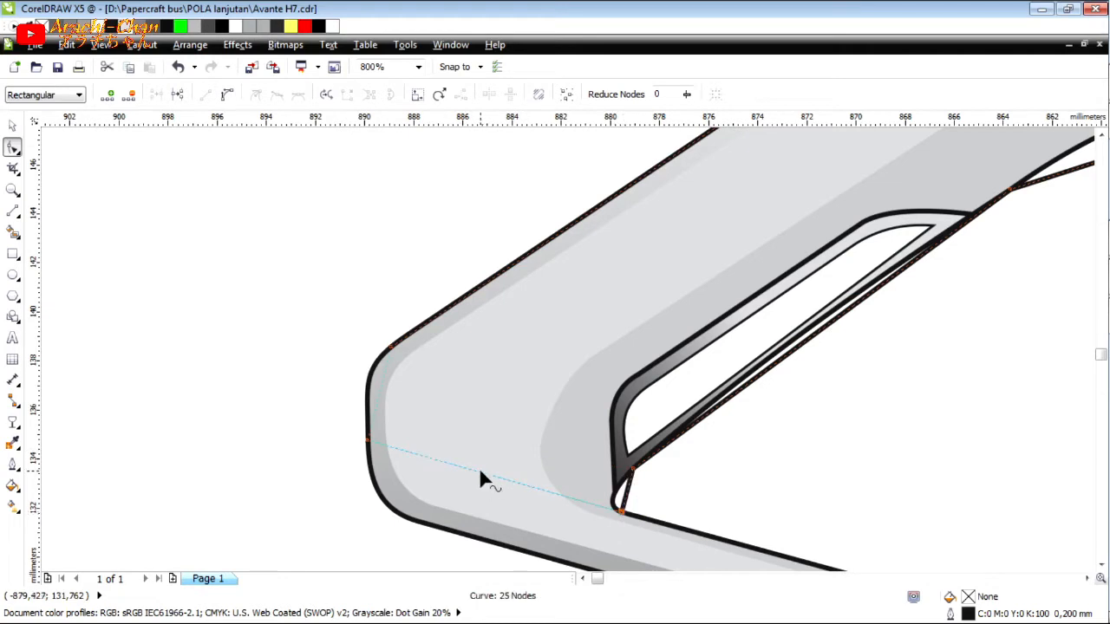
double_click(479, 471)
drag(480, 471, 416, 520)
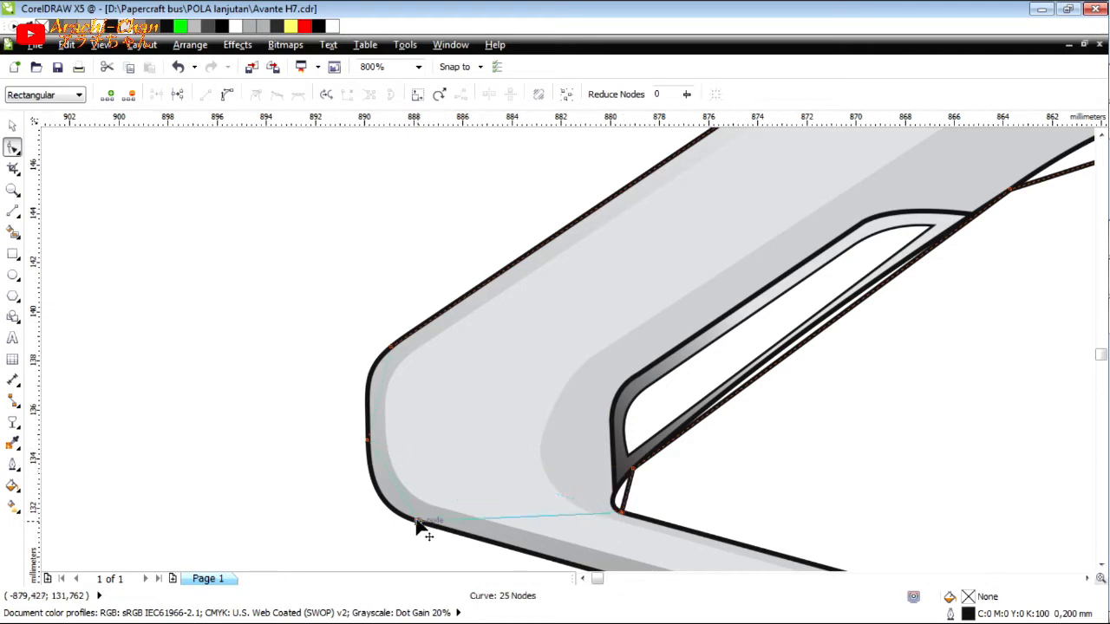
Extend the outline along the lower arm by adding nodes at its upper tip corner and on both sides of the rounded tip.
double_click(451, 312)
scroll(461, 319, down, 3)
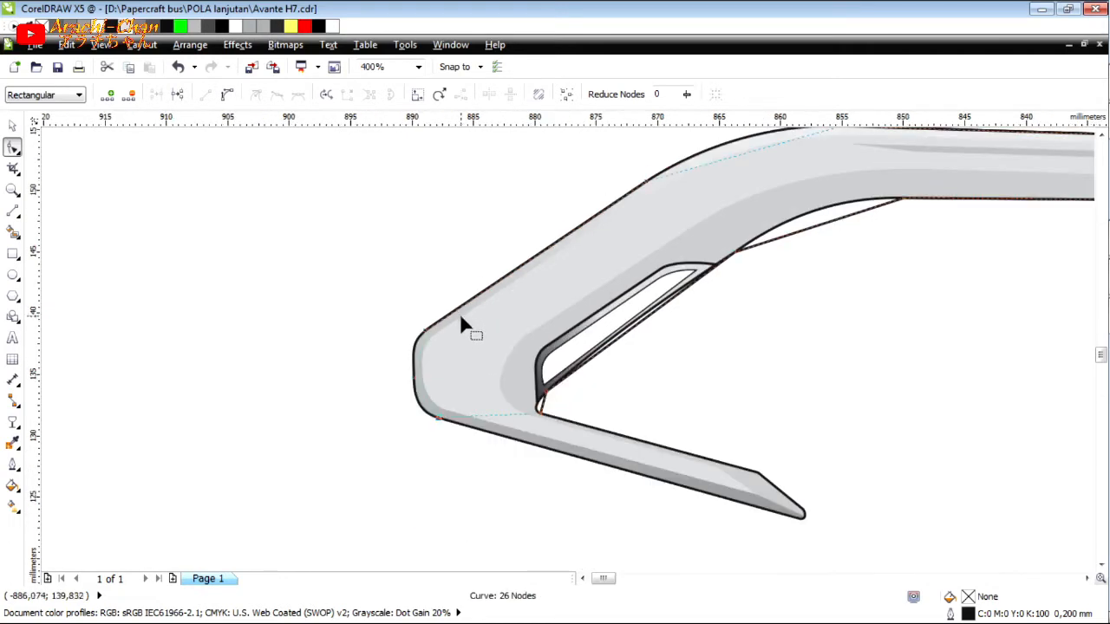
scroll(488, 390, up, 3)
double_click(463, 337)
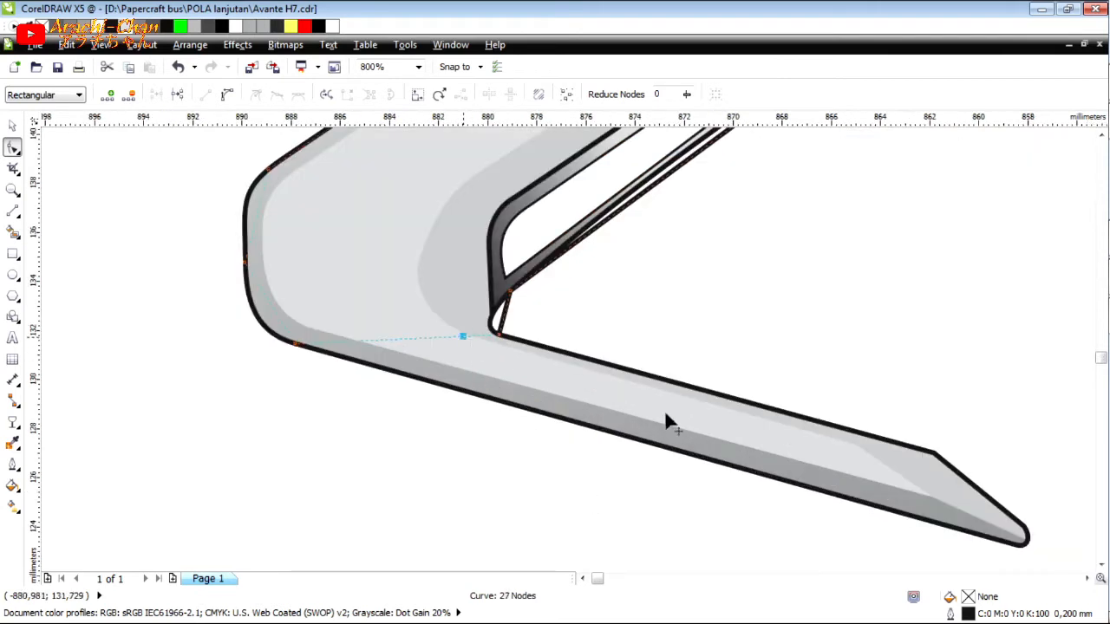
click(936, 454)
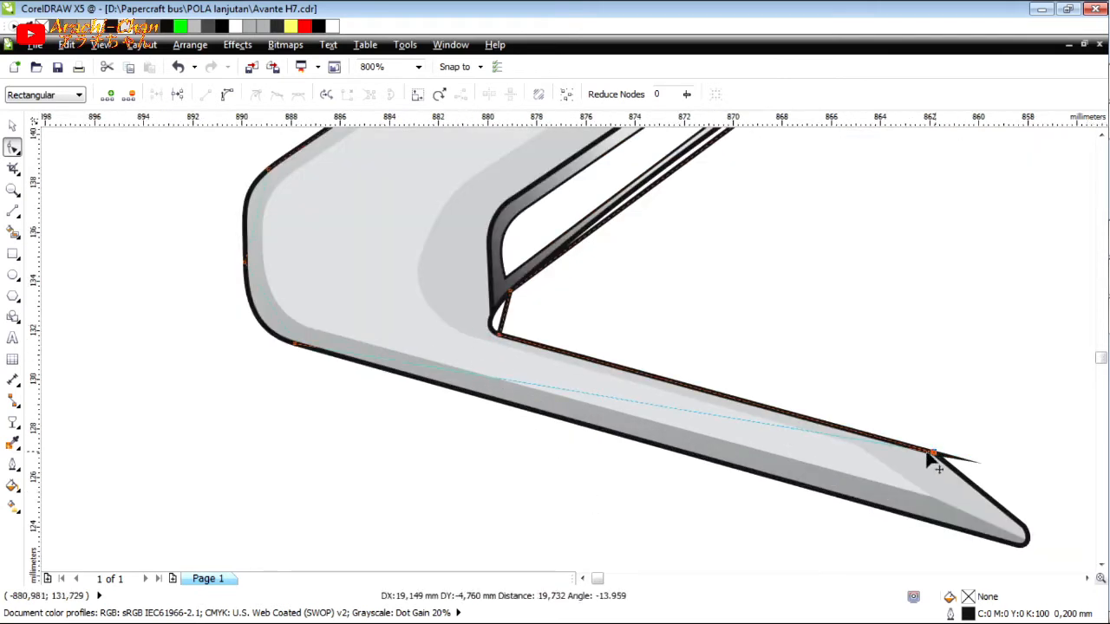
double_click(660, 406)
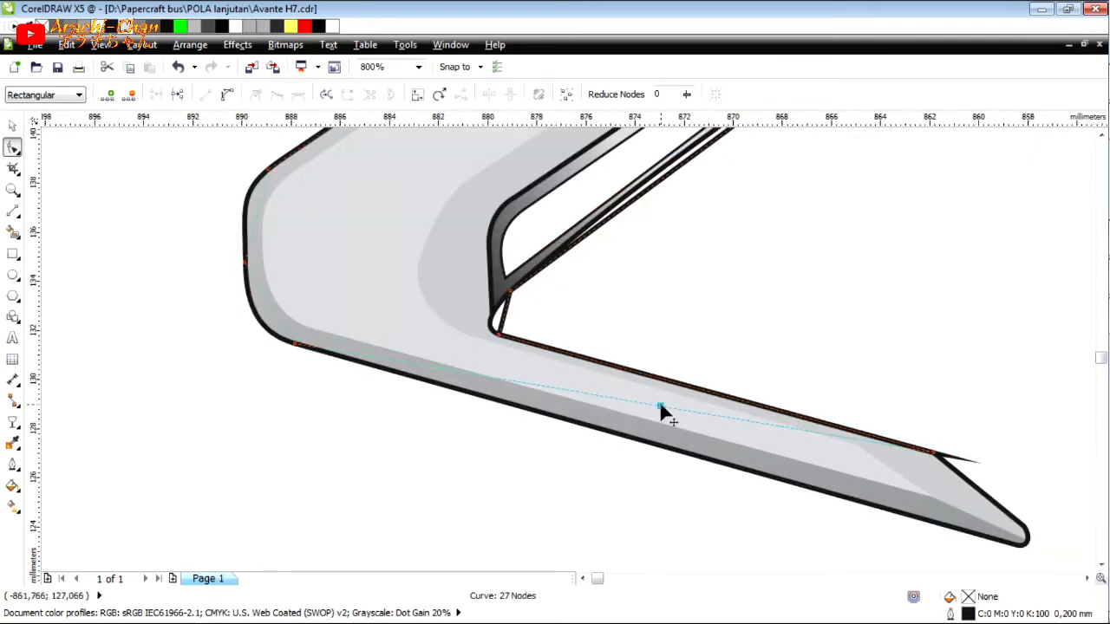
click(1018, 546)
click(990, 518)
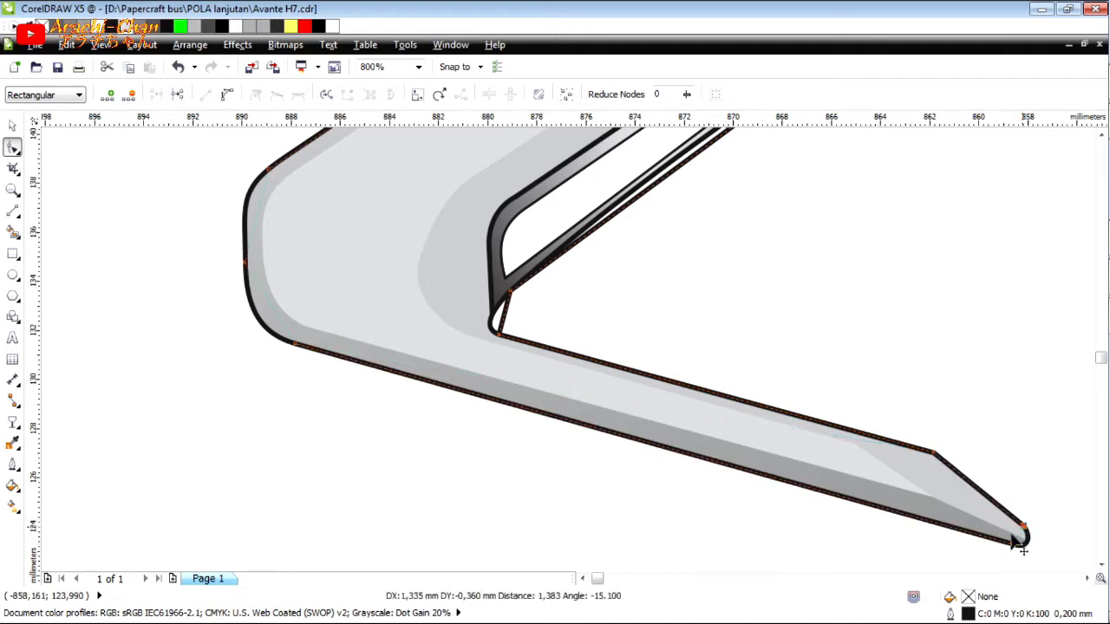
Convert the straight segment at the trim's lower outer corner to a curve and shape it along the rounded edge.
double_click(268, 300)
click(227, 94)
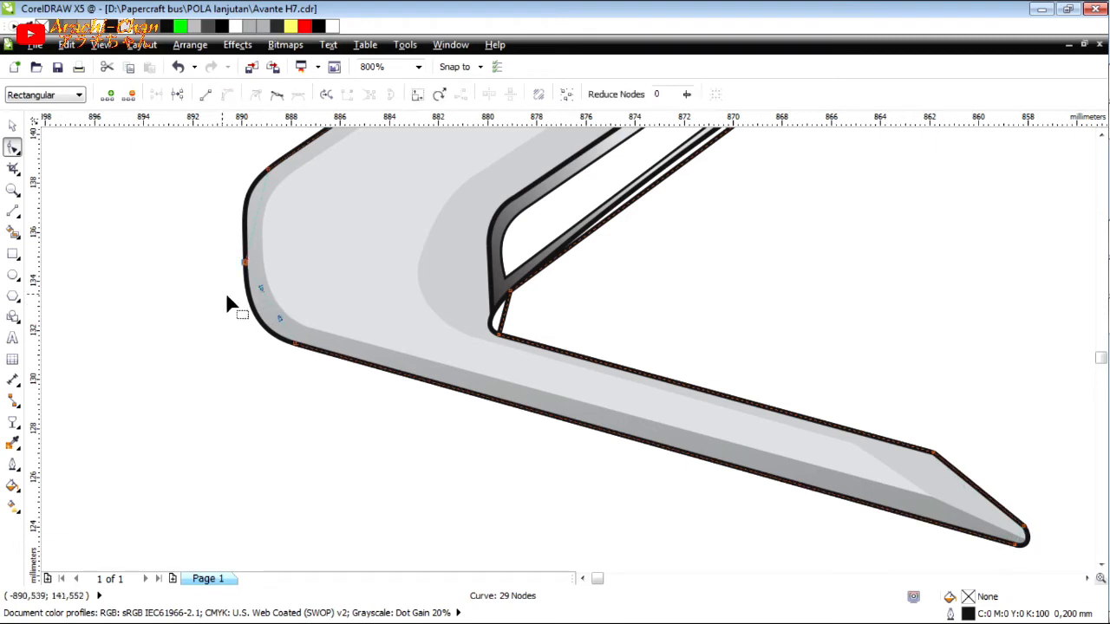
scroll(267, 312, up, 2)
drag(264, 305, 261, 369)
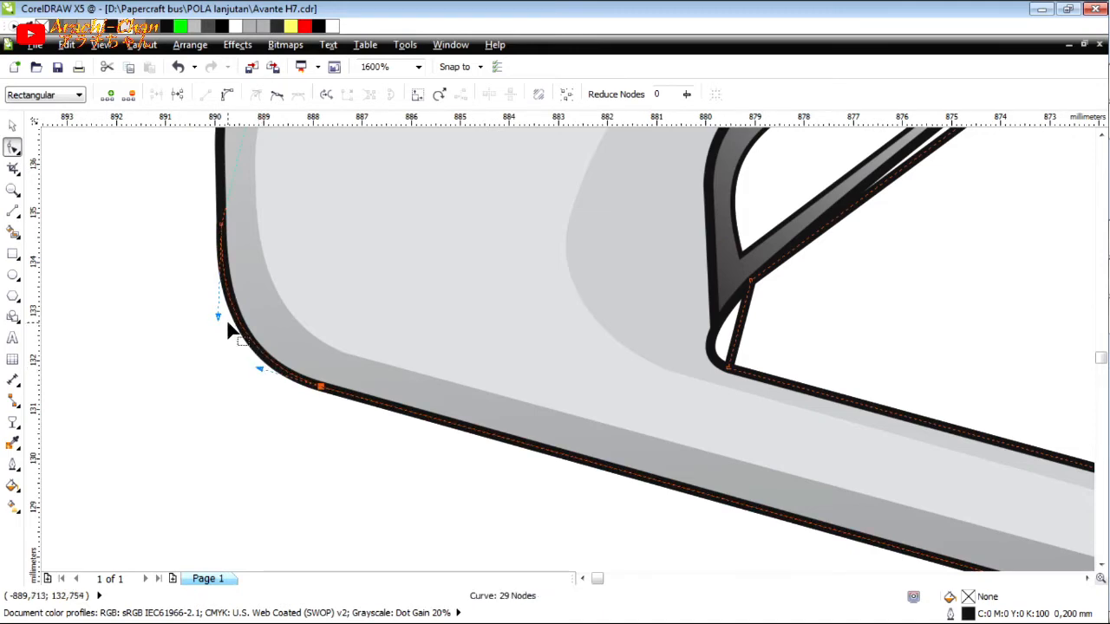
scroll(217, 347, down, 1)
scroll(211, 340, up, 1)
drag(226, 380, 236, 381)
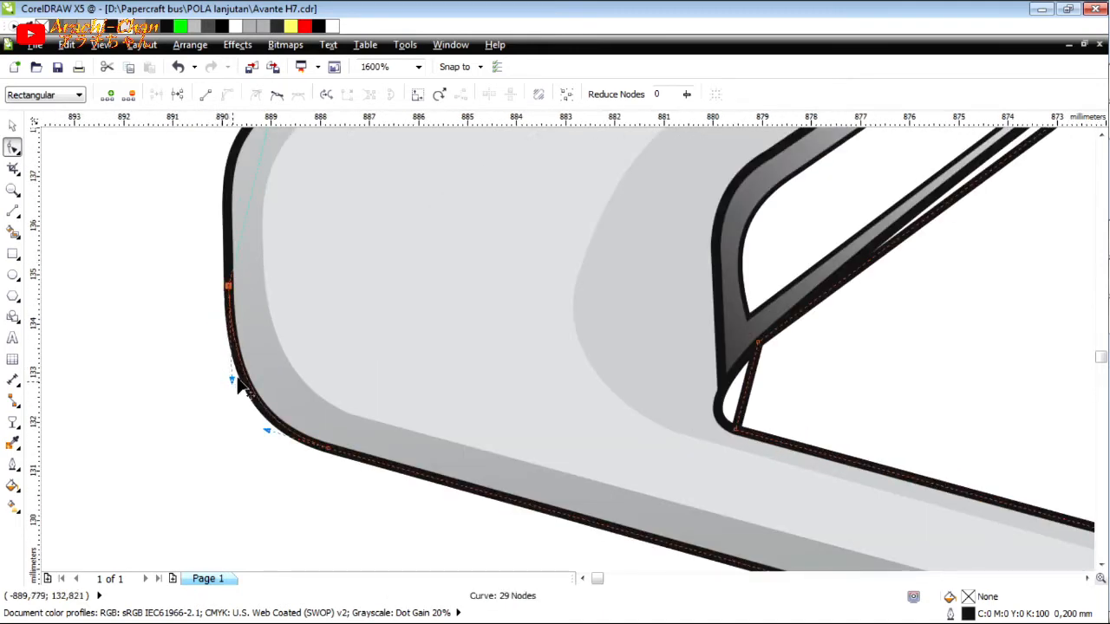
Curve the segment at the trim's upper outer corner and adjust its handles to follow the rounded edge.
scroll(244, 390, down, 2)
scroll(252, 374, up, 3)
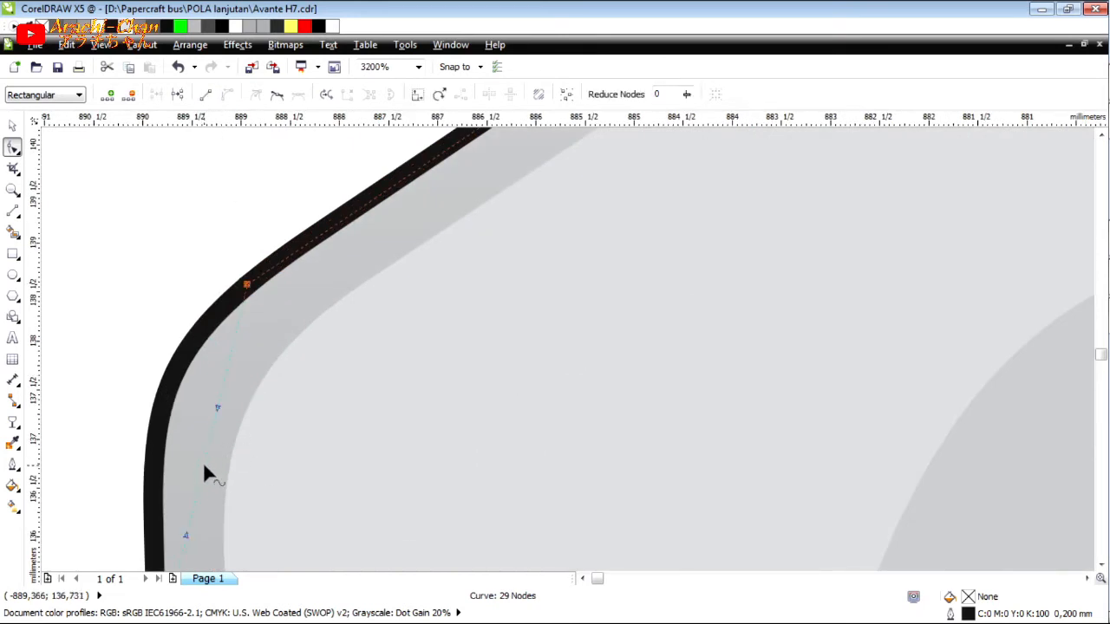
drag(203, 462, 162, 419)
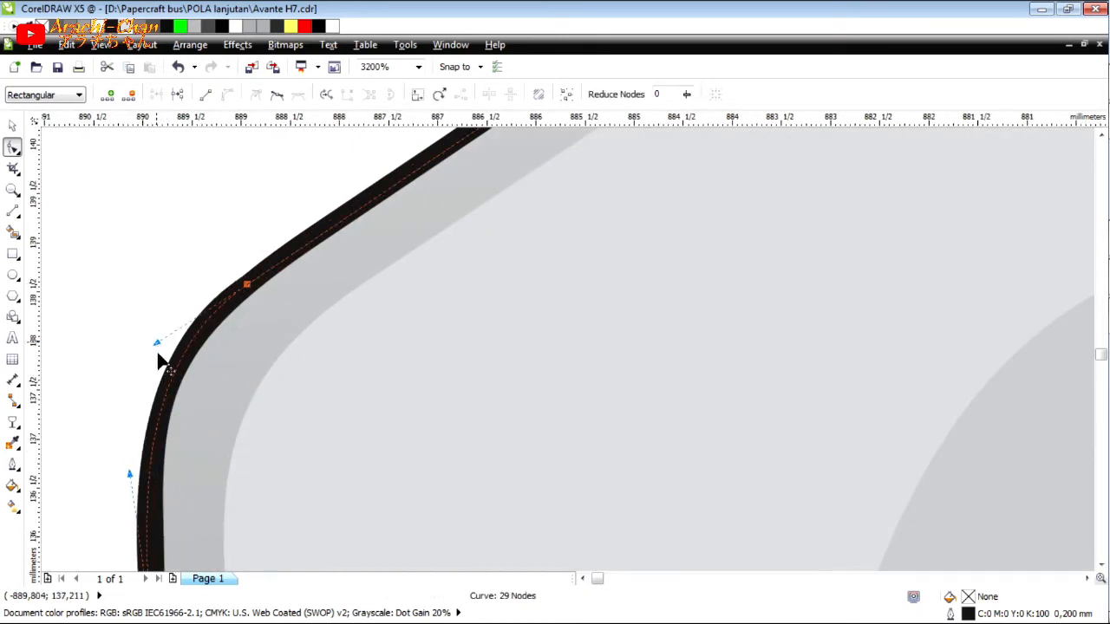
drag(159, 363, 208, 351)
scroll(241, 332, down, 1)
scroll(181, 428, up, 1)
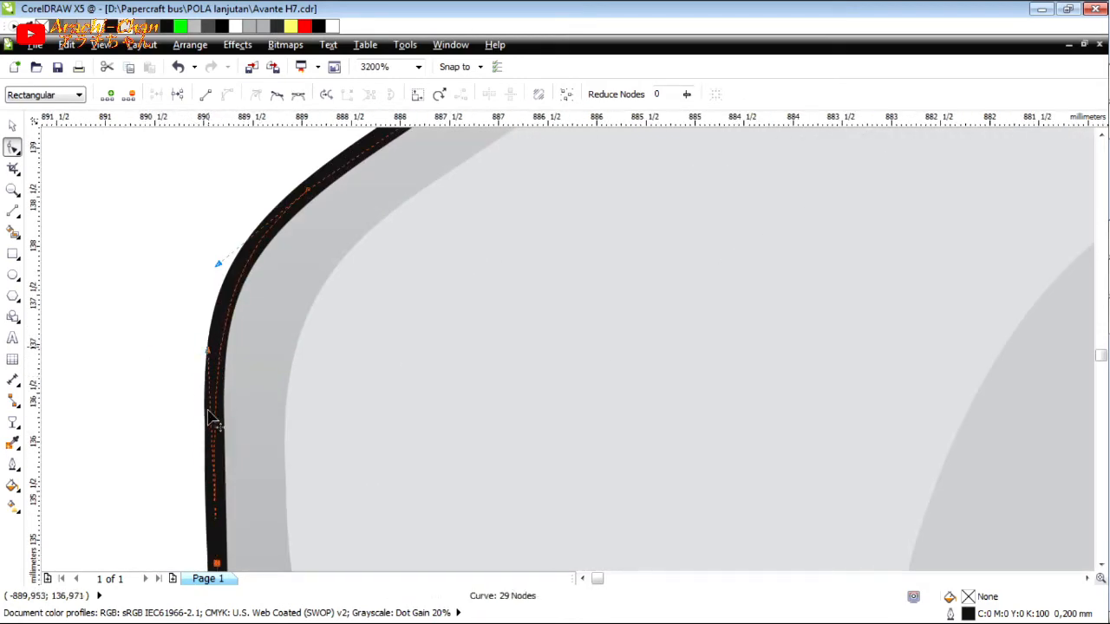
scroll(211, 423, down, 3)
Curve the outline around the inner notch and bend the long segment to follow the slot's lower edge.
scroll(325, 416, up, 3)
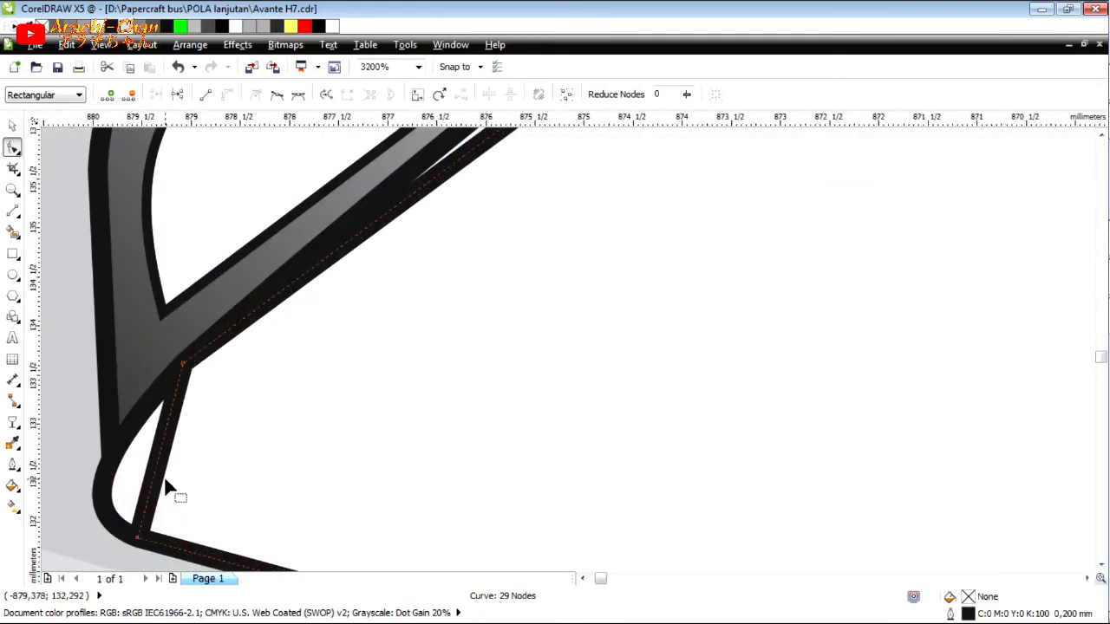
click(158, 464)
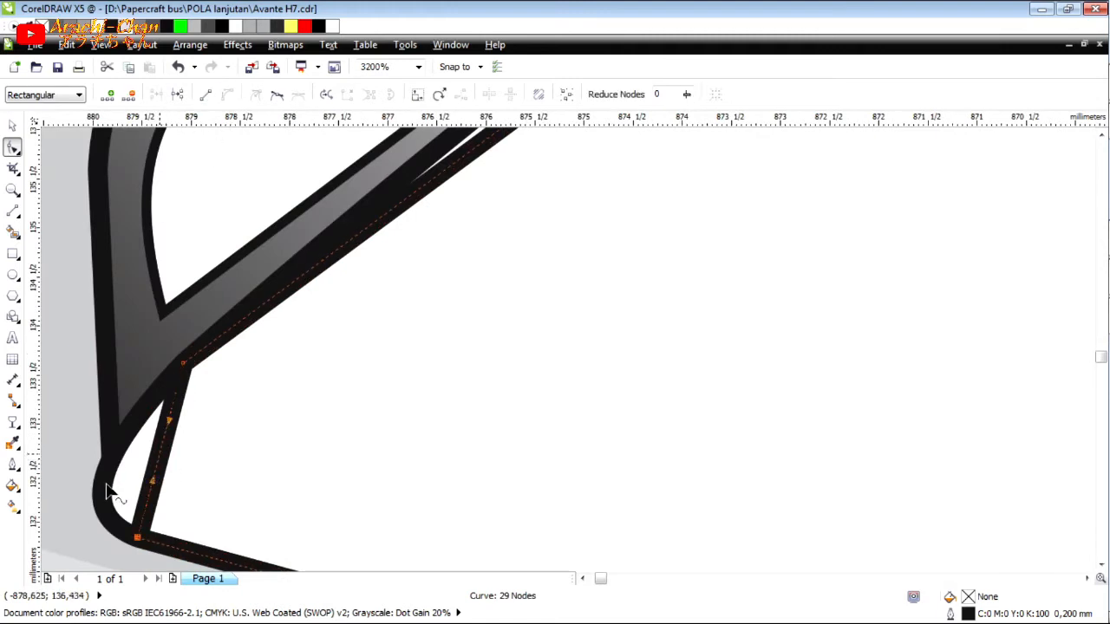
drag(106, 484, 105, 482)
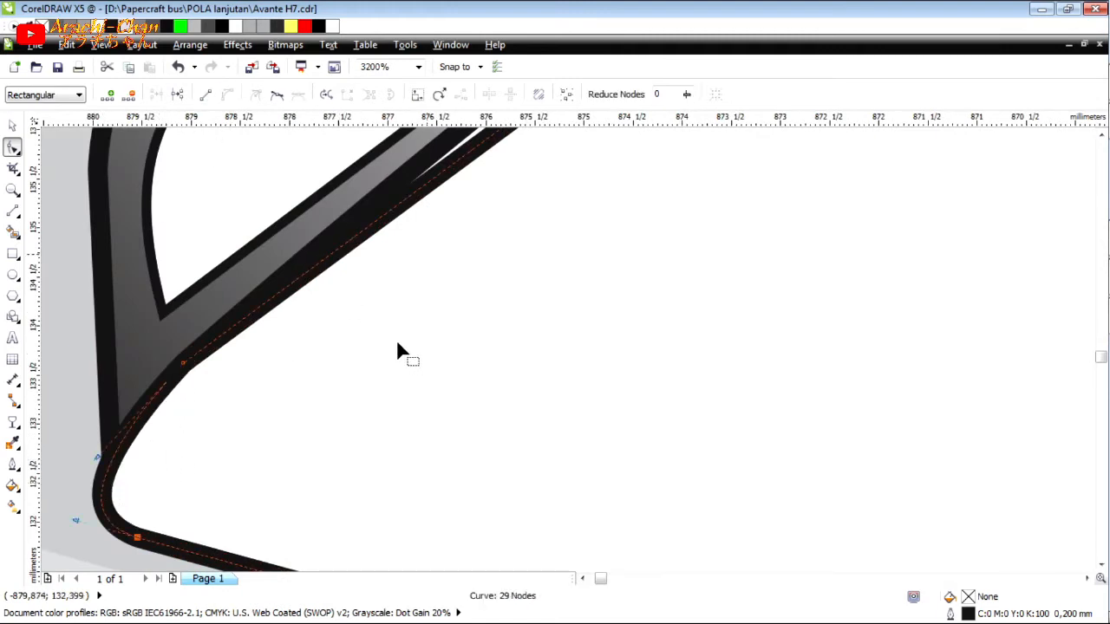
scroll(396, 339, down, 3)
scroll(463, 295, up, 2)
click(469, 293)
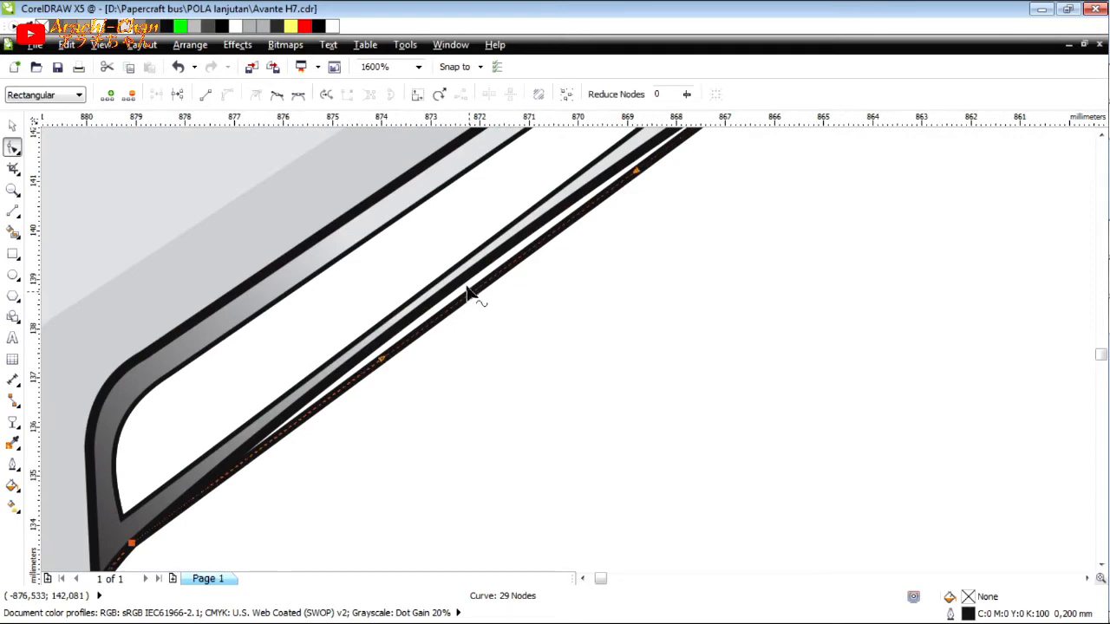
drag(464, 283, 458, 341)
Curve the two outline segments at the trim's large bend to match its upper and lower edges.
scroll(457, 357, down, 2)
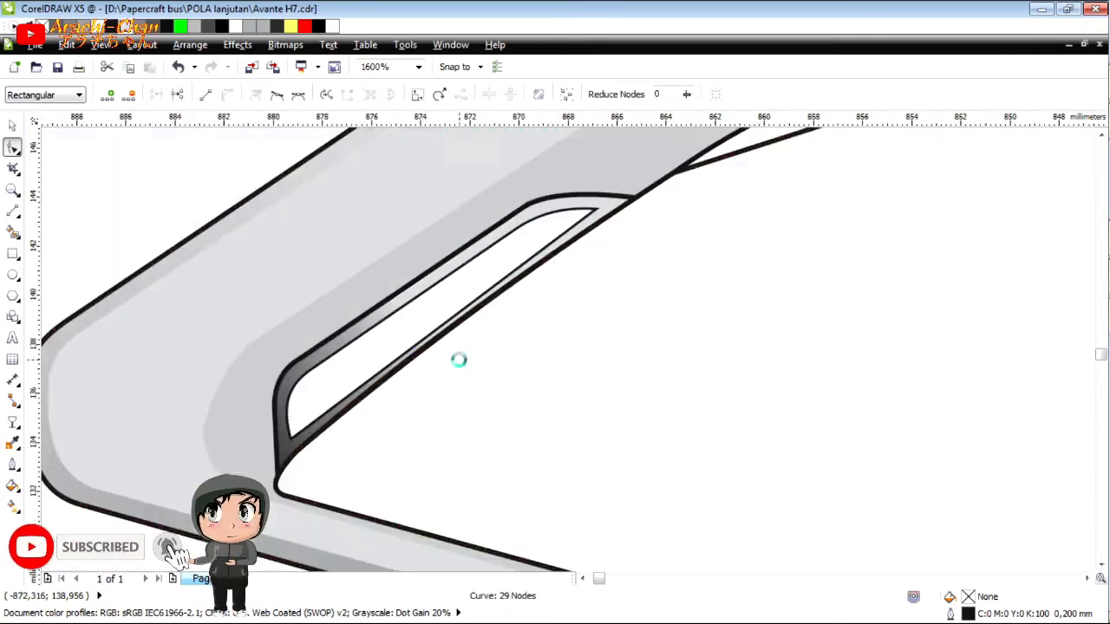
scroll(599, 159, up, 1)
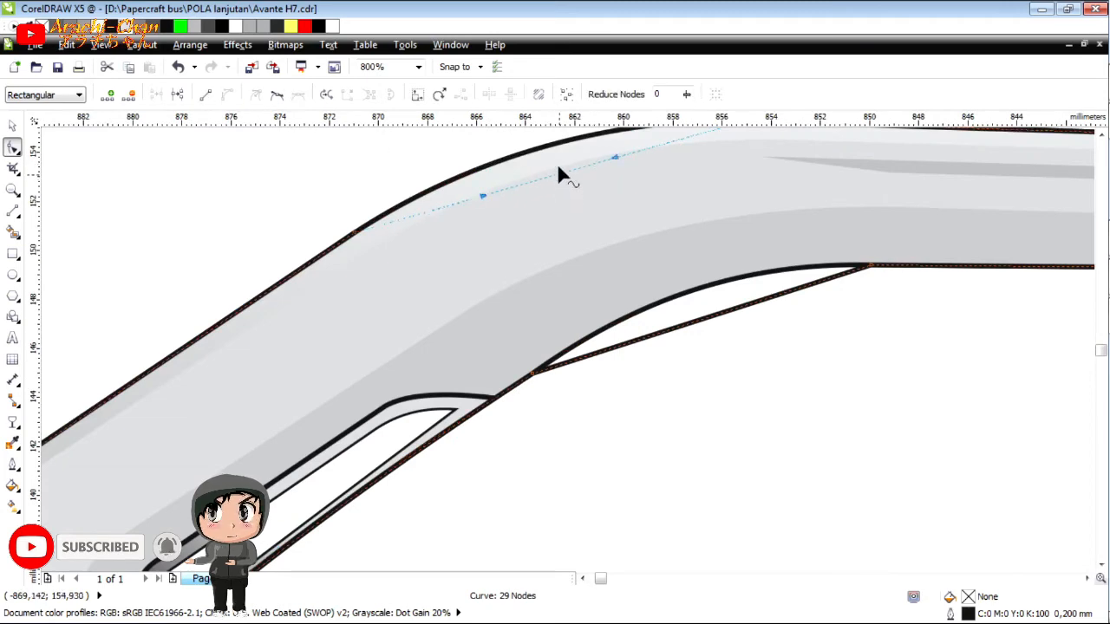
drag(556, 159, 558, 149)
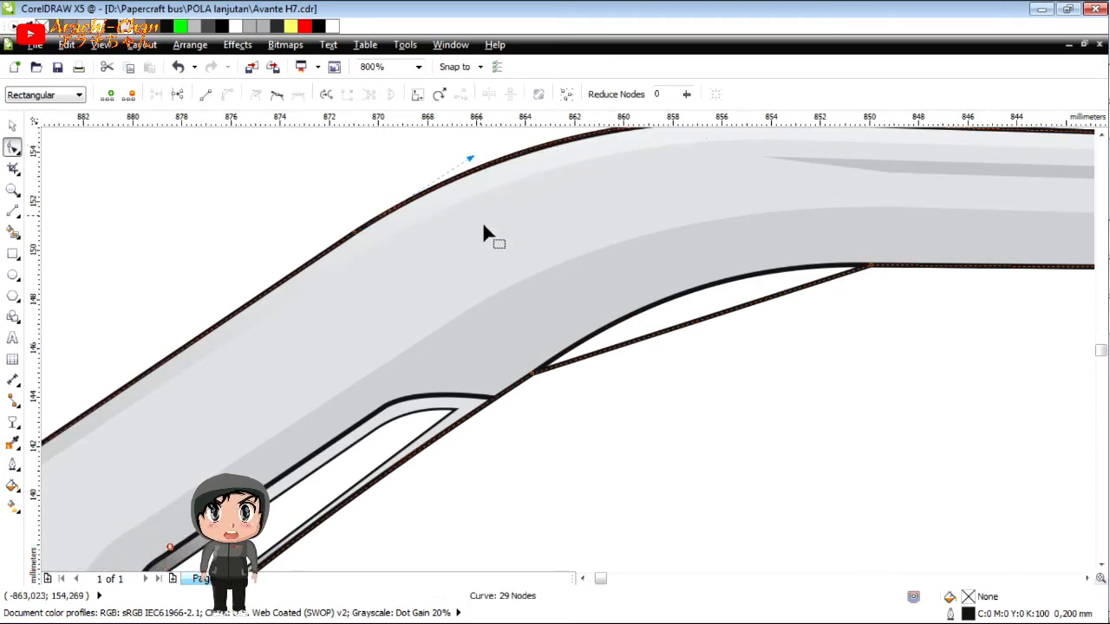
scroll(489, 241, down, 2)
scroll(595, 347, up, 2)
click(595, 376)
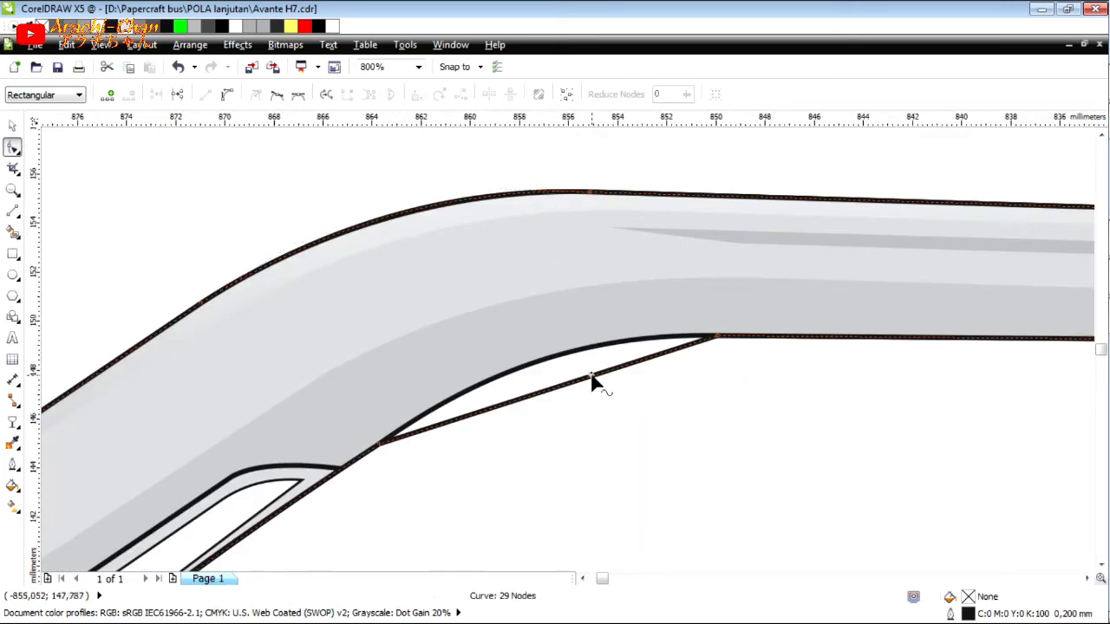
mouse_move(540, 393)
mouse_down()
mouse_move(562, 359)
mouse_move(551, 365)
mouse_up()
scroll(490, 285, up, 1)
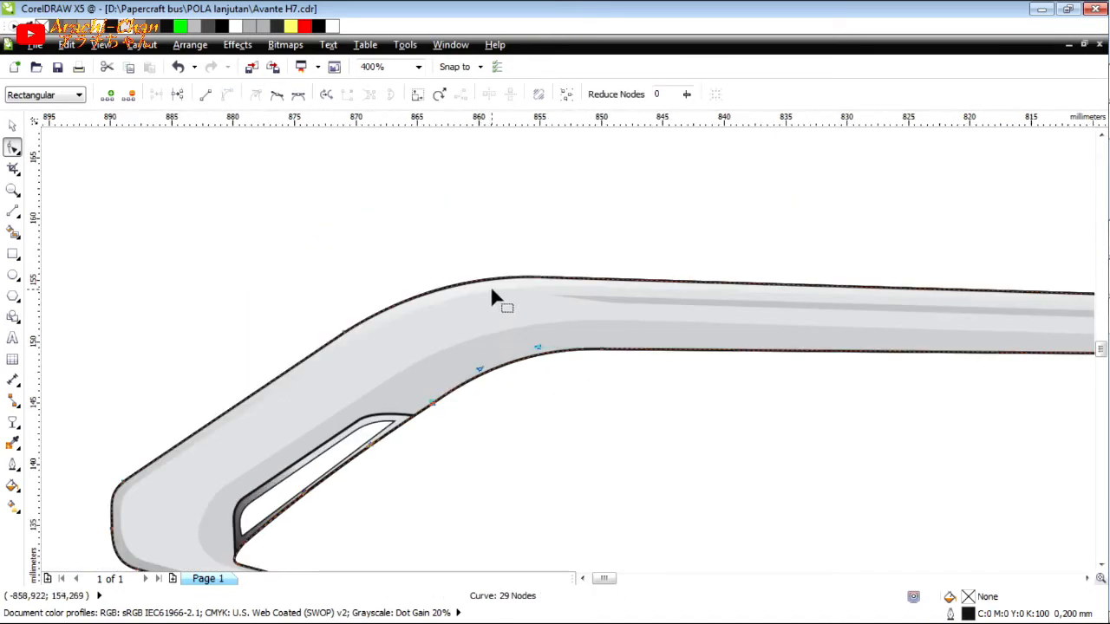
Fine-tune the curve handles of the nodes at the start of the large bend on the upper and lower edges.
click(584, 264)
drag(443, 260, 443, 261)
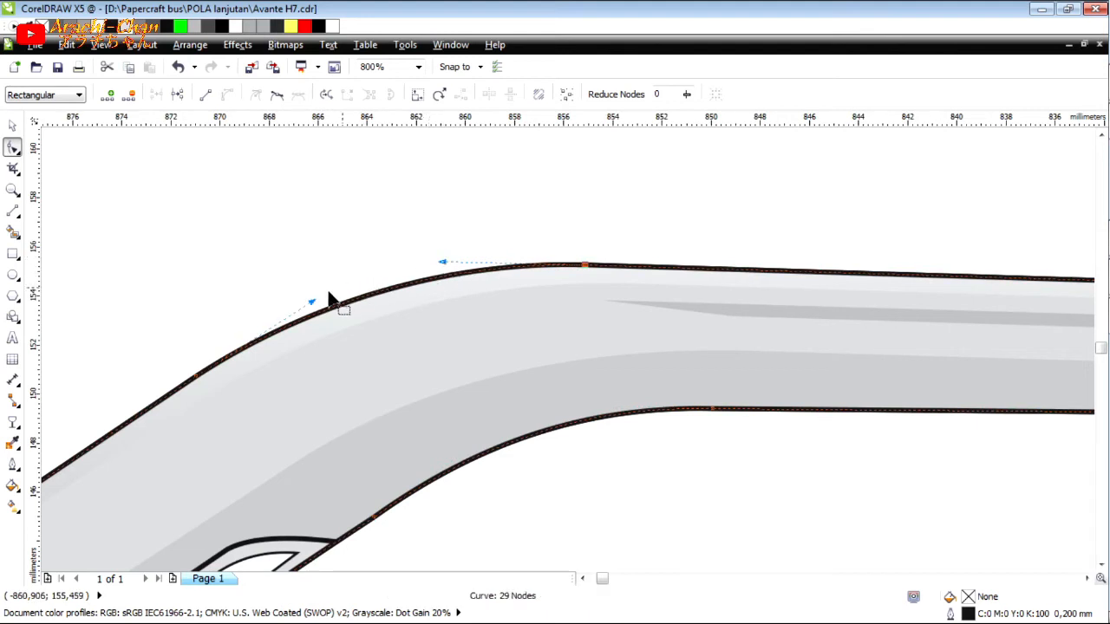
click(712, 409)
click(586, 408)
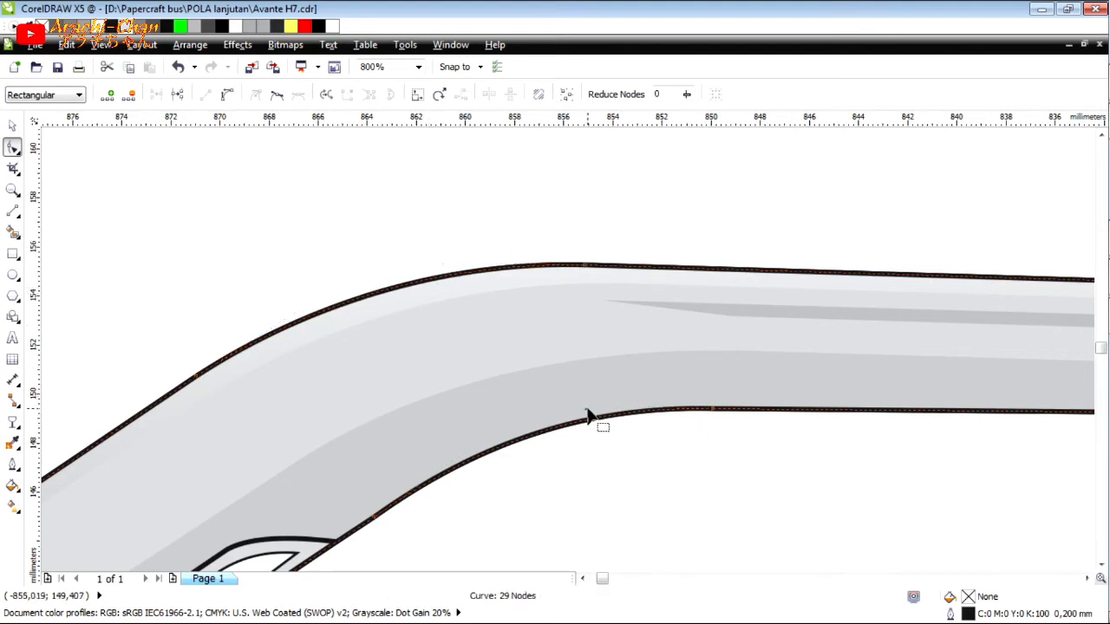
click(712, 409)
drag(583, 408, 588, 405)
scroll(714, 359, down, 4)
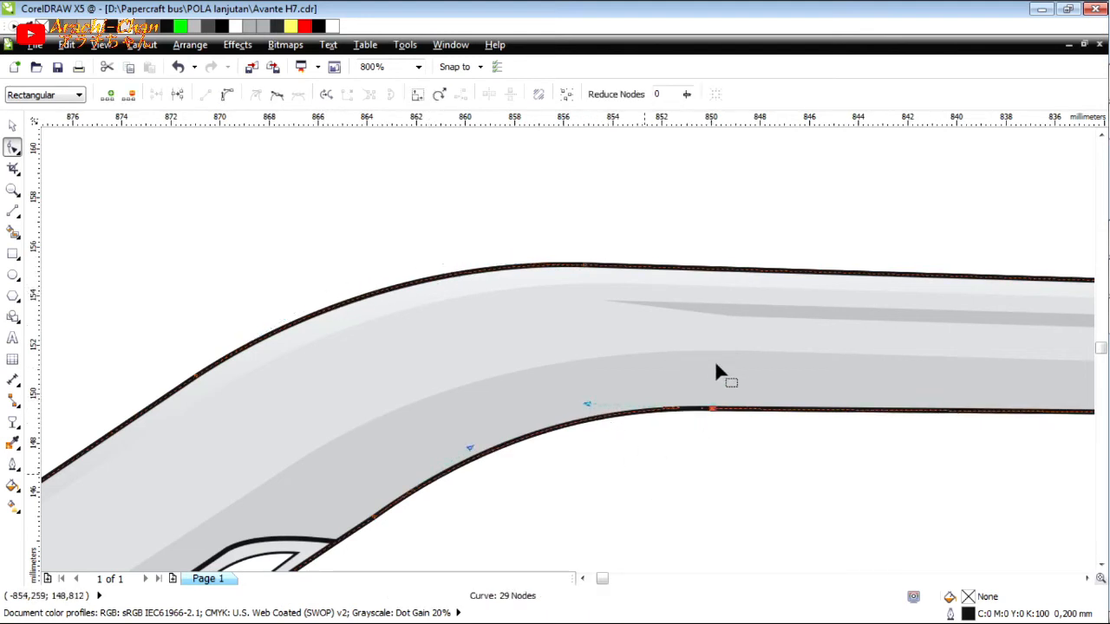
Convert the outline segment above the visor to a curve and bow it upward along the visor's upper edge.
scroll(719, 382, down, 1)
scroll(913, 409, up, 3)
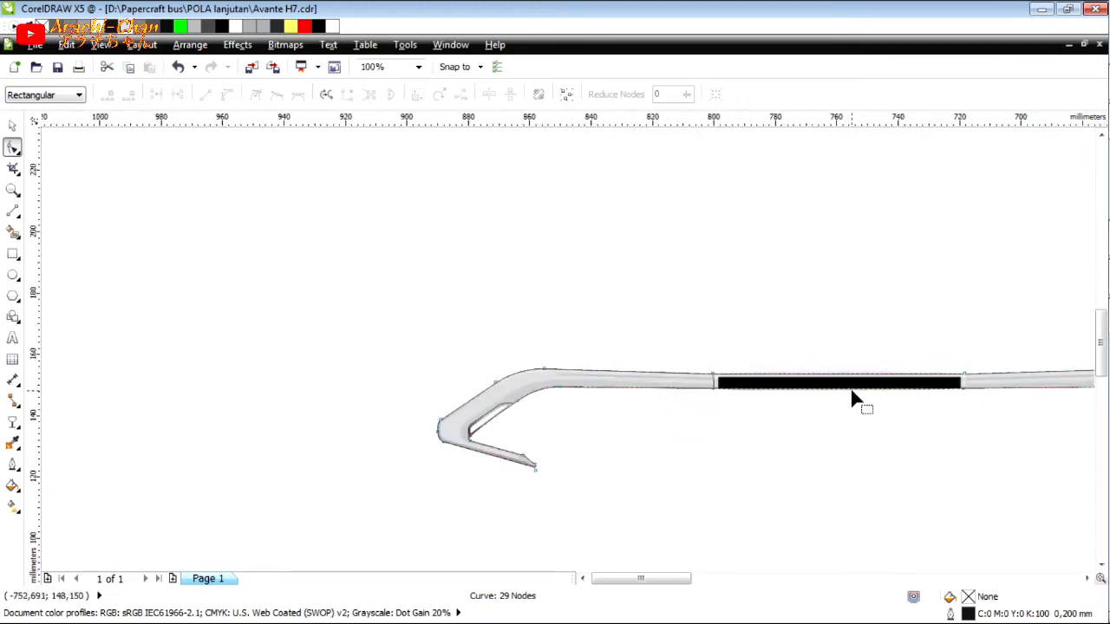
click(935, 323)
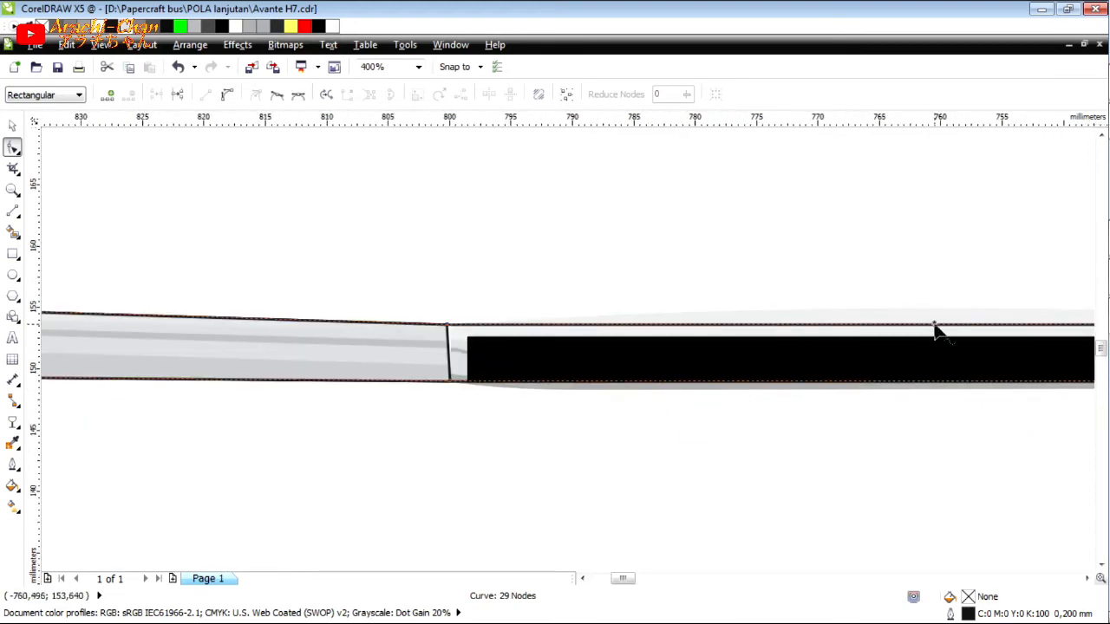
click(227, 94)
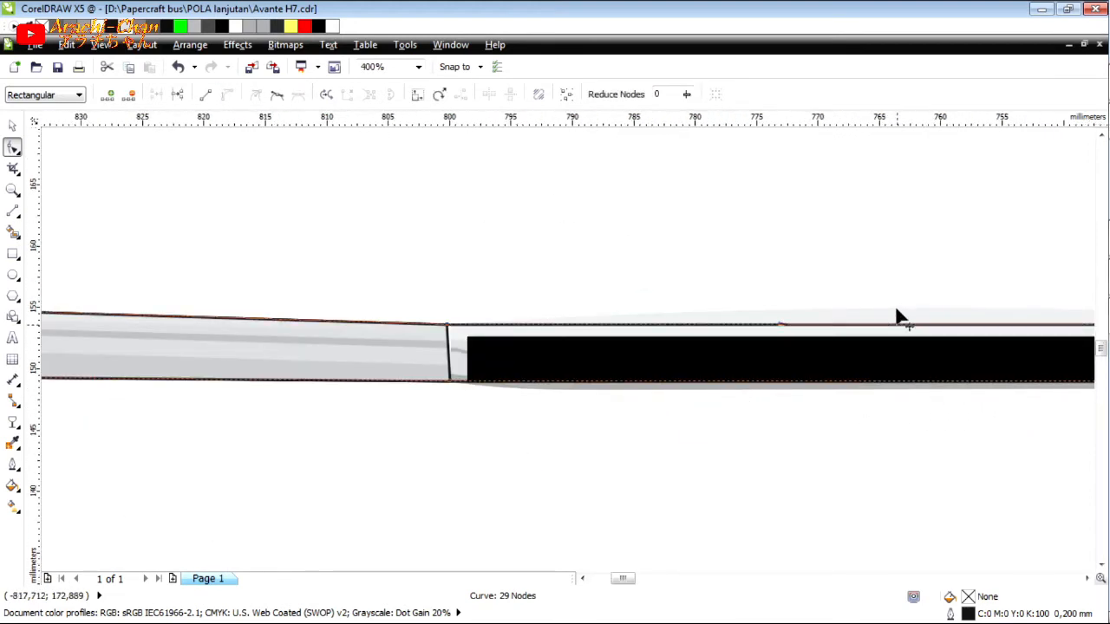
drag(898, 321, 899, 314)
scroll(679, 314, down, 1)
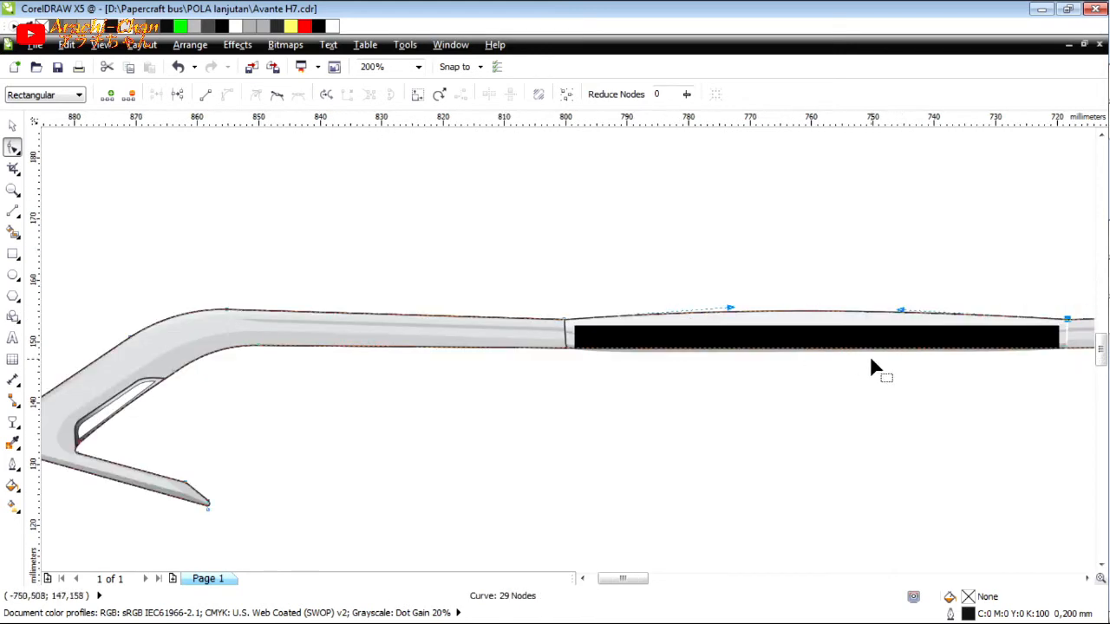
Fine-tune the curve above the visor and add a node to the lower outline, placing it on the visor's lower edge near the left trim.
scroll(903, 354, up, 1)
drag(898, 263, 904, 263)
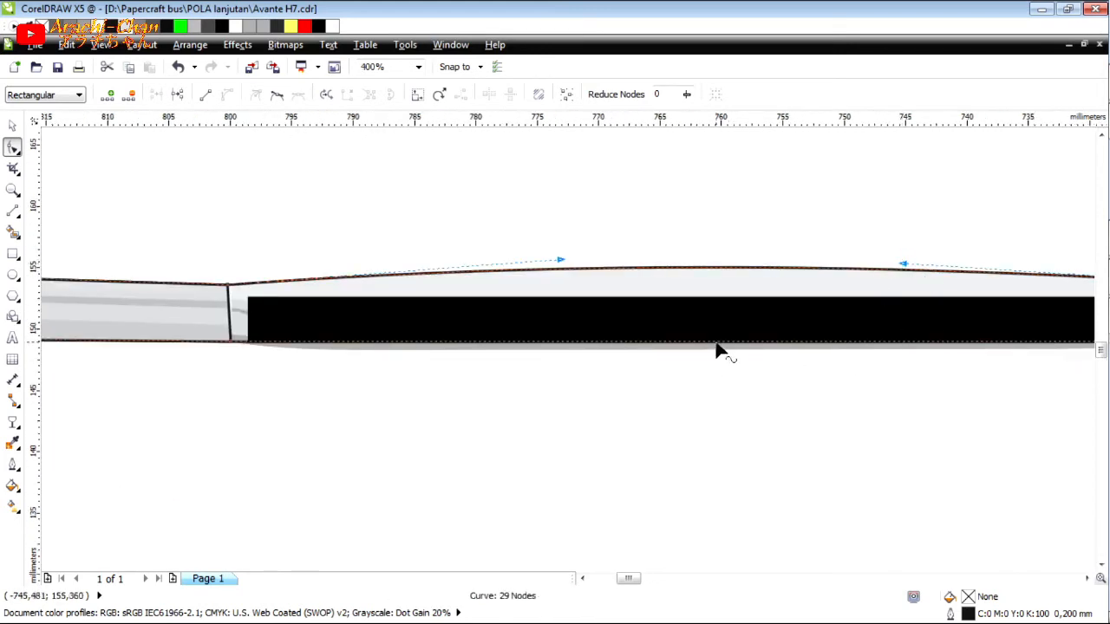
double_click(716, 342)
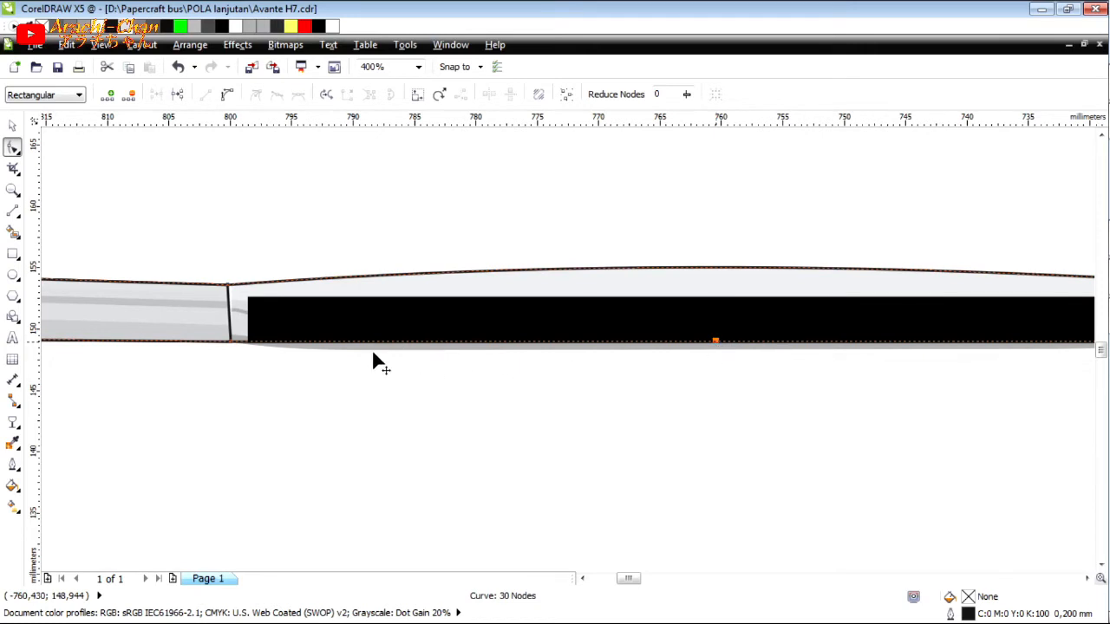
drag(366, 347, 375, 350)
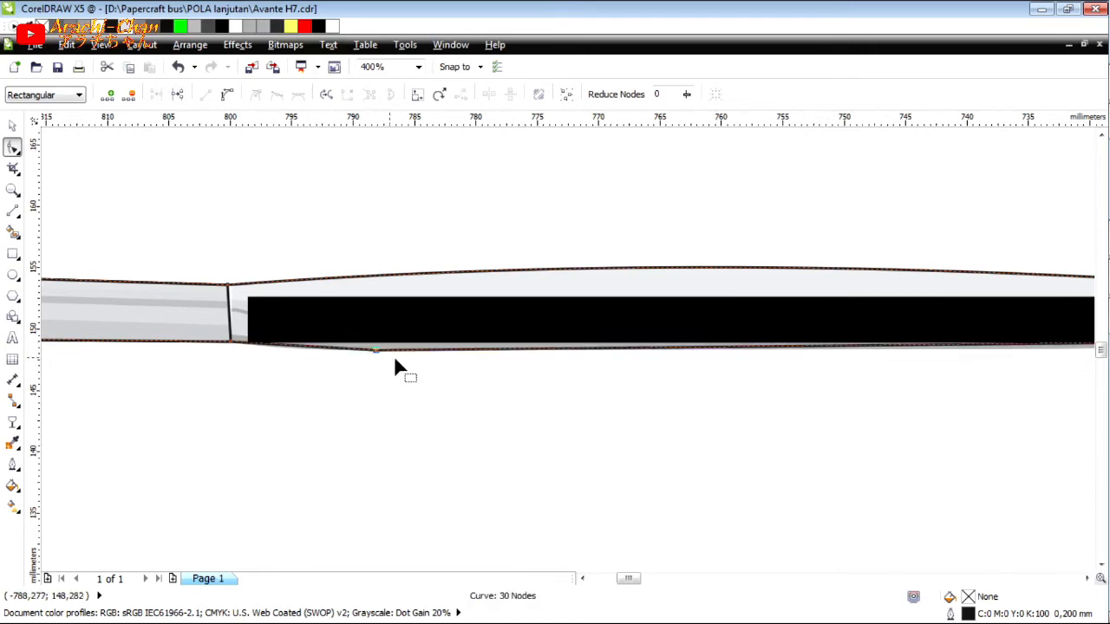
Add another node on the lower outline near the visor's right end and place it on the visor's lower edge.
scroll(702, 364, down, 1)
scroll(705, 364, up, 2)
double_click(888, 349)
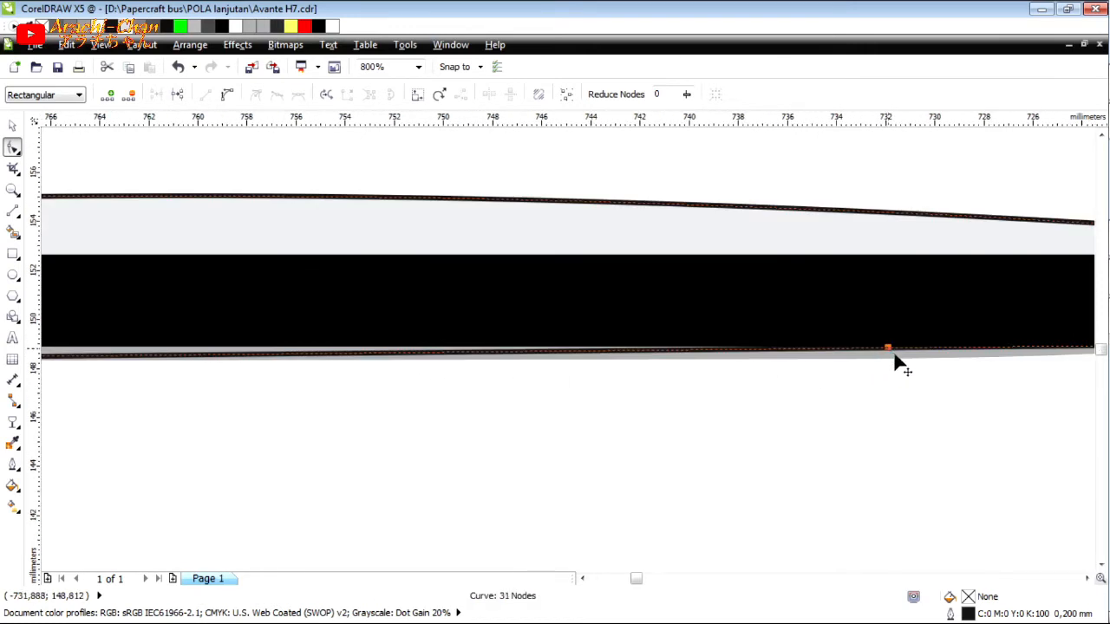
drag(888, 349, 959, 382)
click(962, 367)
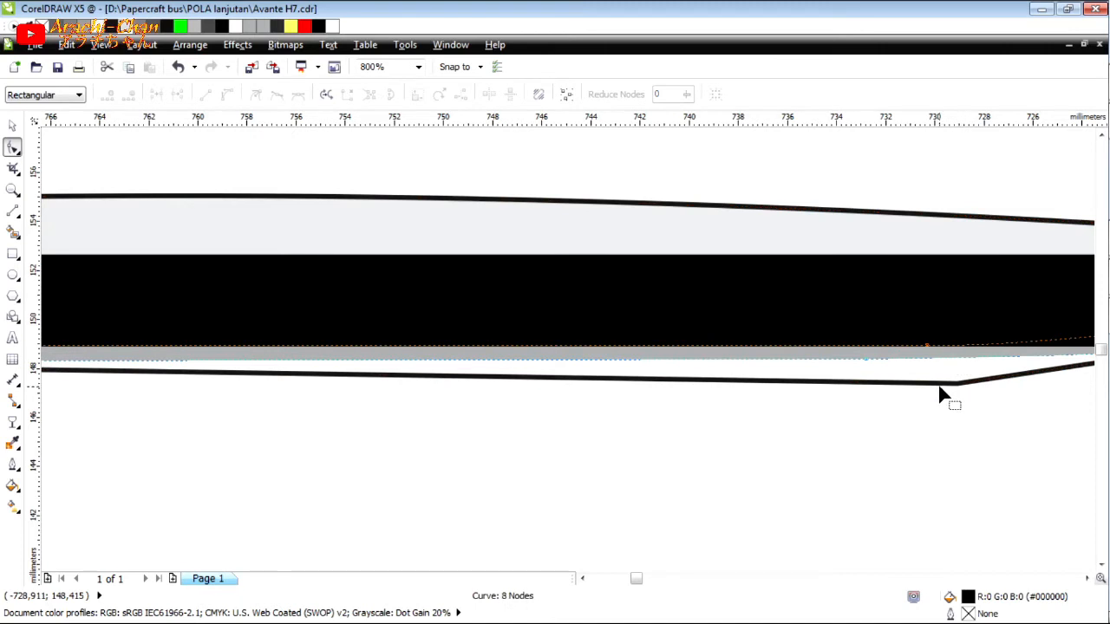
drag(958, 383, 865, 359)
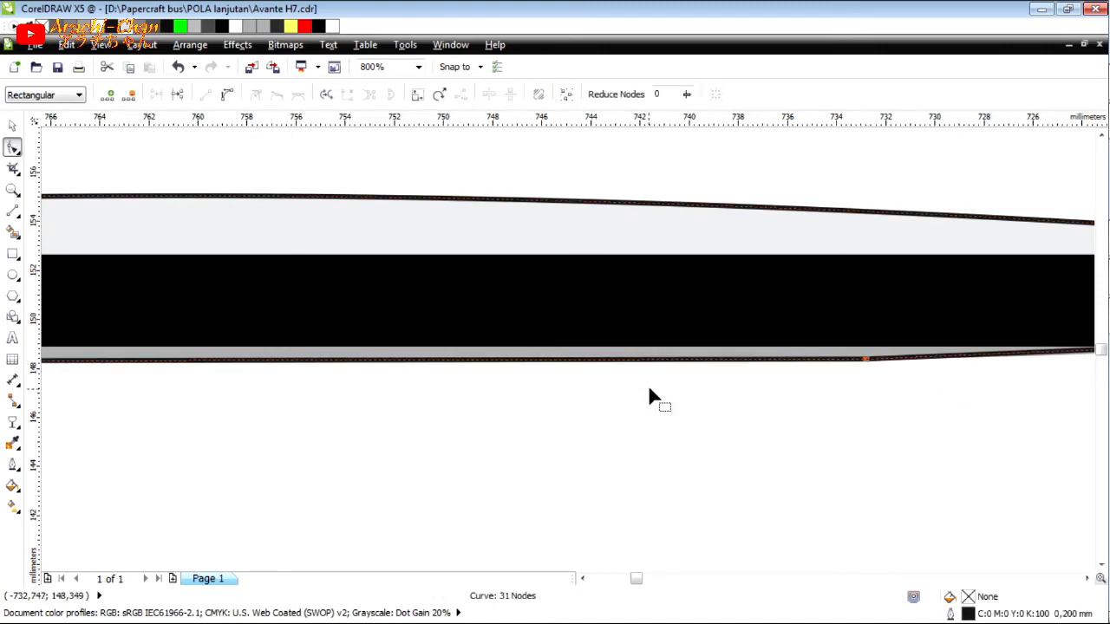
Convert the lower outline segment at the visor's right end to a curve and bend it along the visor's edge.
scroll(648, 389, down, 2)
scroll(773, 379, up, 3)
click(761, 375)
click(232, 96)
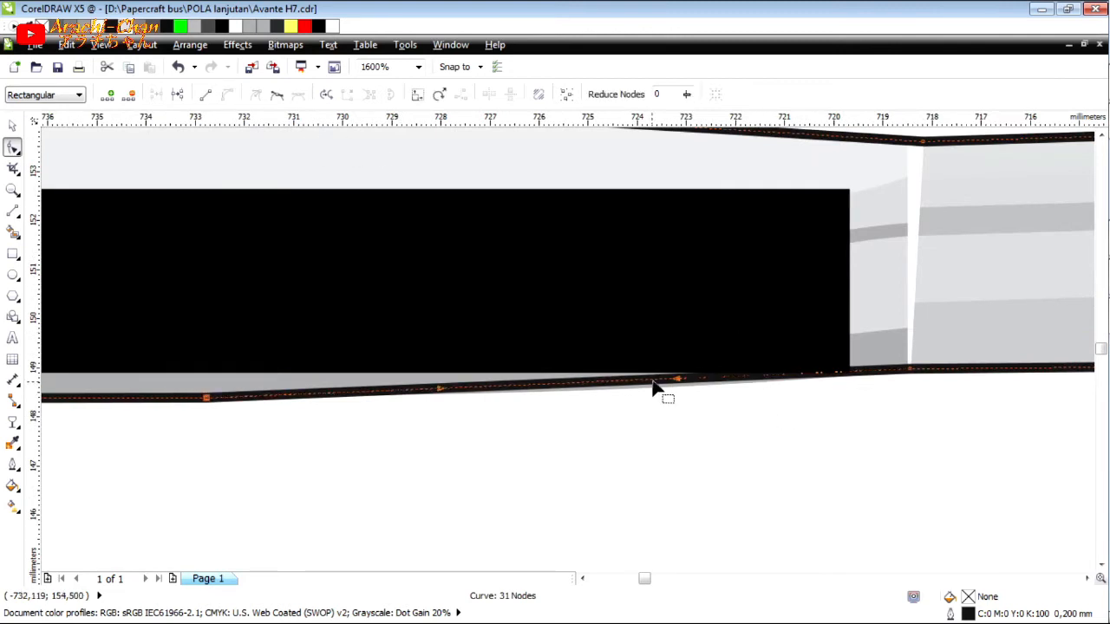
drag(663, 395, 640, 397)
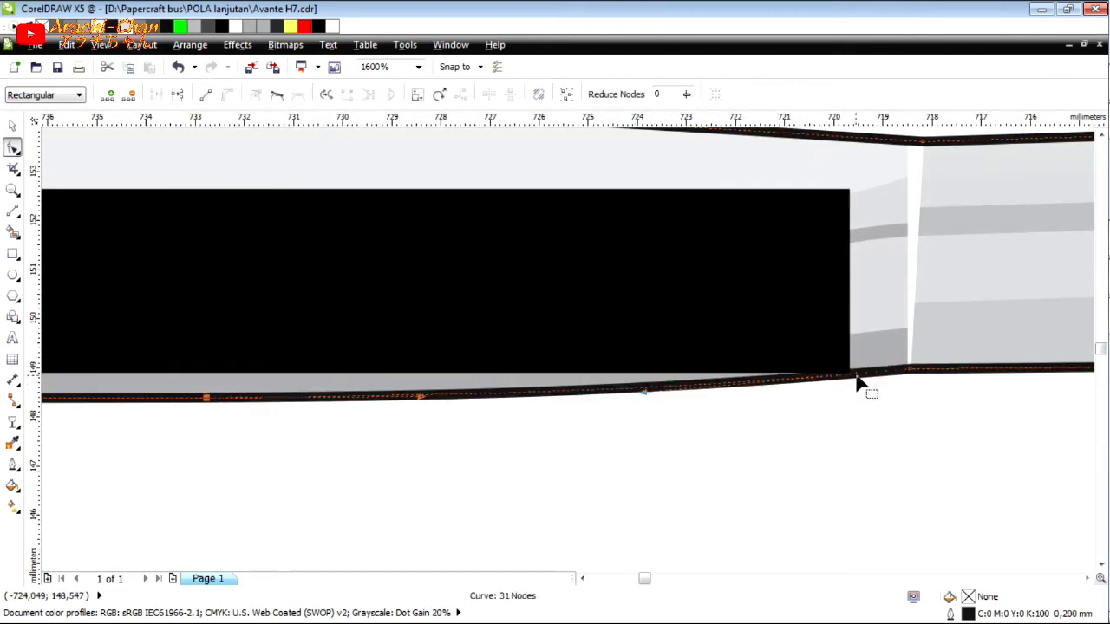
Convert the lower outline segment at the visor's left end to a curve and bend it along the visor's edge.
scroll(863, 383, down, 3)
scroll(696, 391, up, 2)
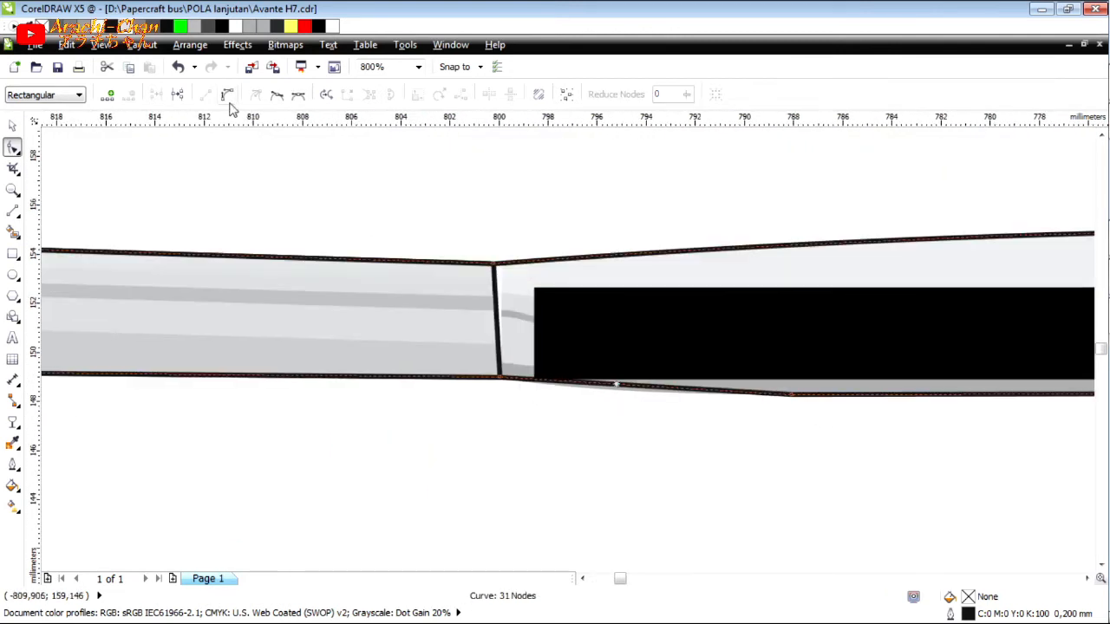
drag(631, 395, 557, 403)
scroll(293, 279, down, 1)
Delete the left trim's old outline curve, including the dividing line between the trim and the visor.
click(13, 127)
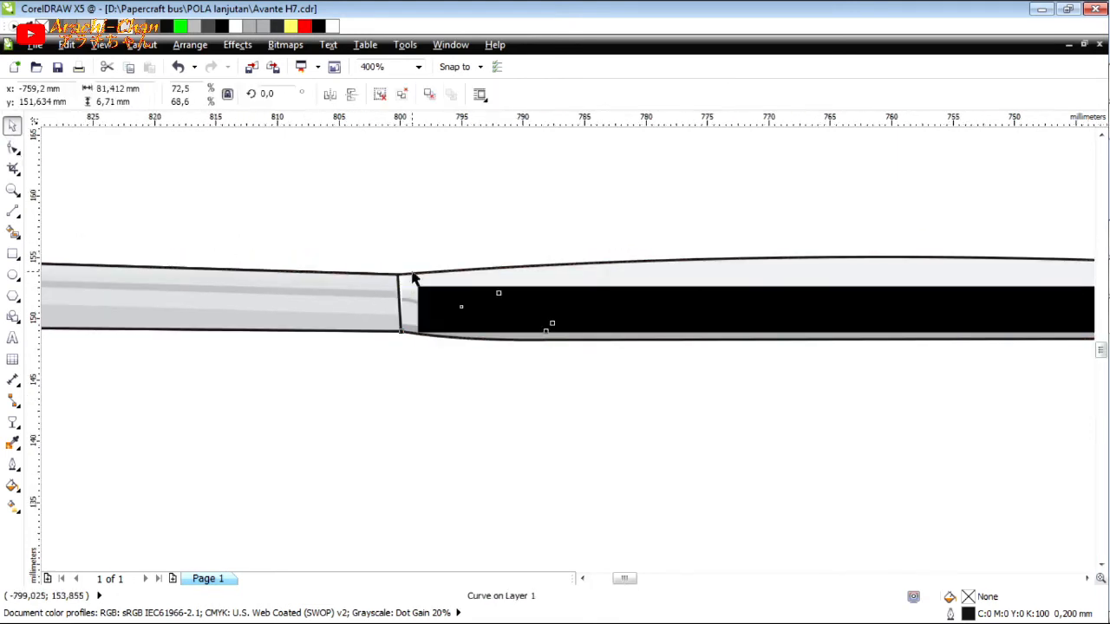
key(Escape)
scroll(398, 294, up, 2)
click(399, 298)
ctrl+click(399, 299)
ctrl+click(403, 332)
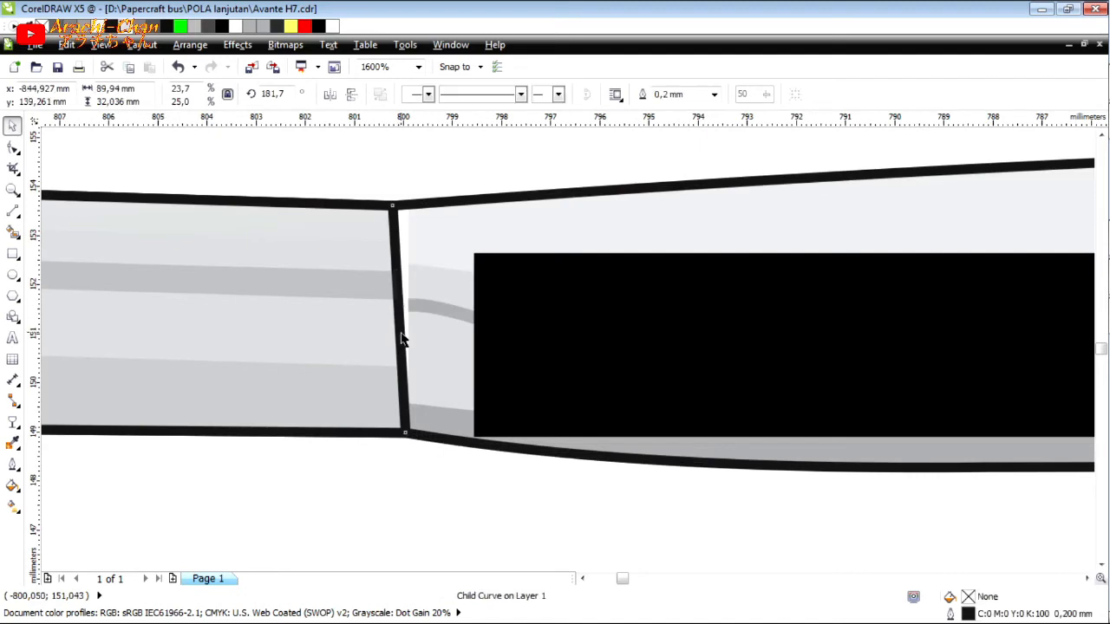
key(Delete)
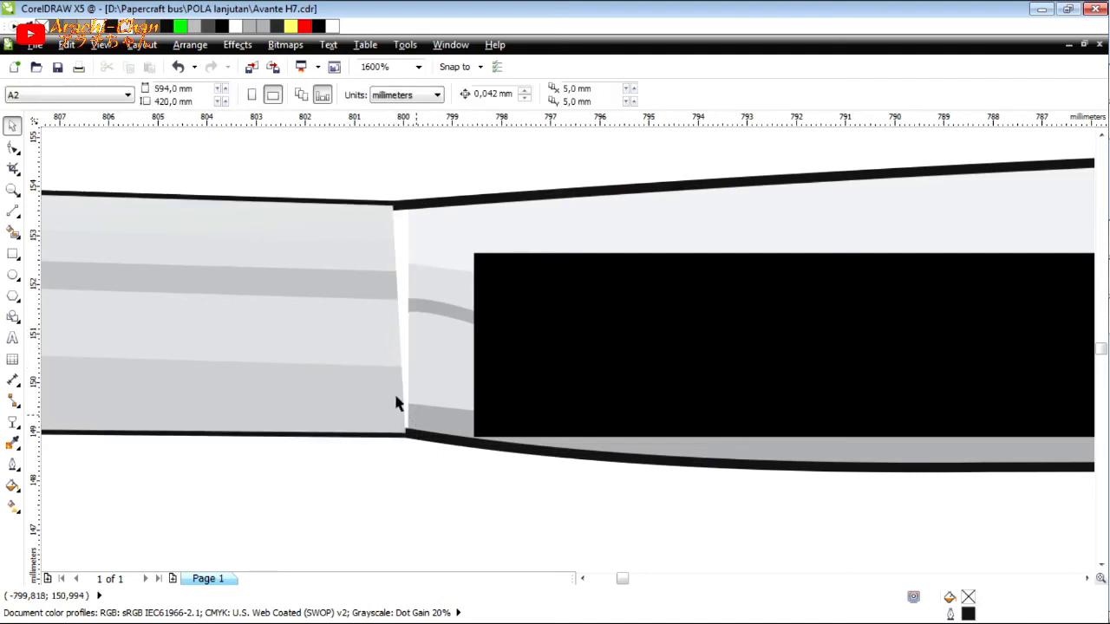
Lighten the visor's lower shading band and wavy line, and remove the black bar covering the visor.
ctrl+click(396, 404)
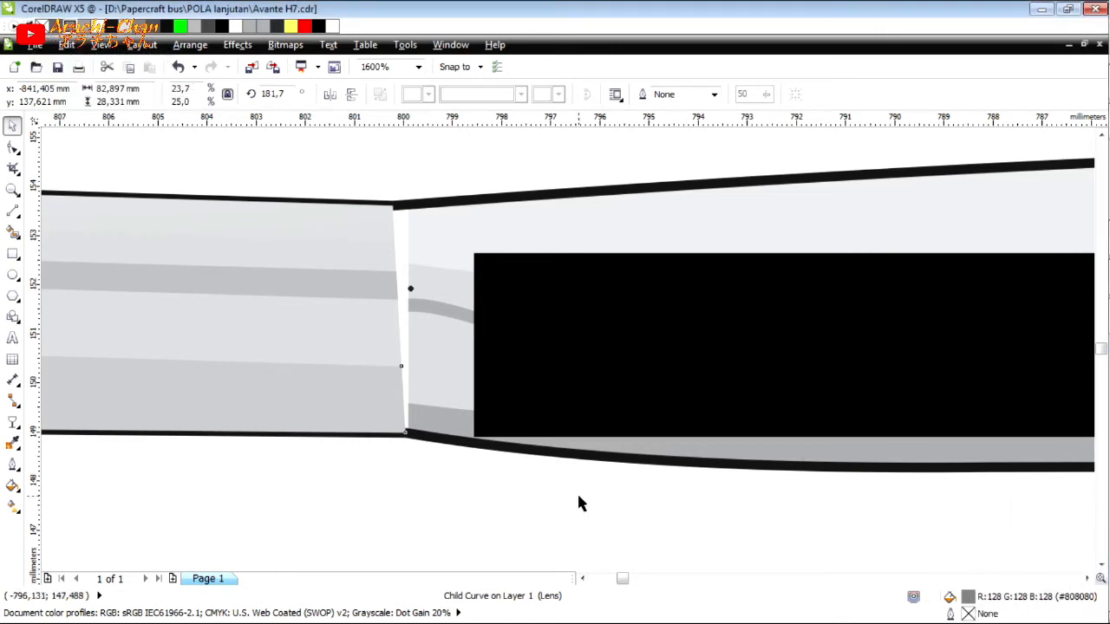
ctrl+click(435, 422)
ctrl+click(434, 420)
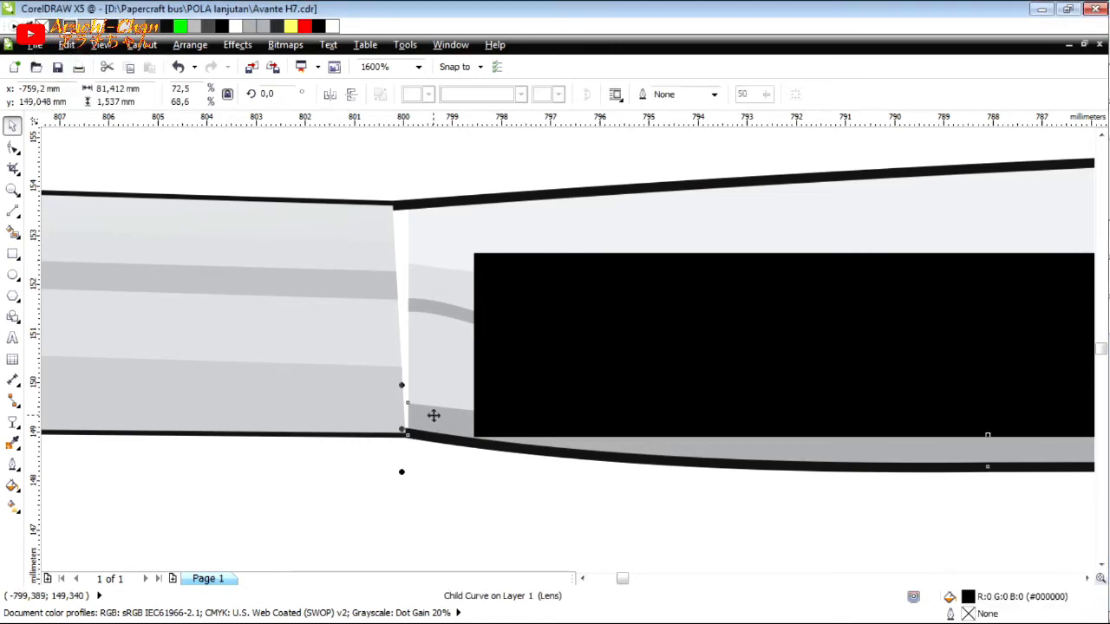
ctrl+click(453, 314)
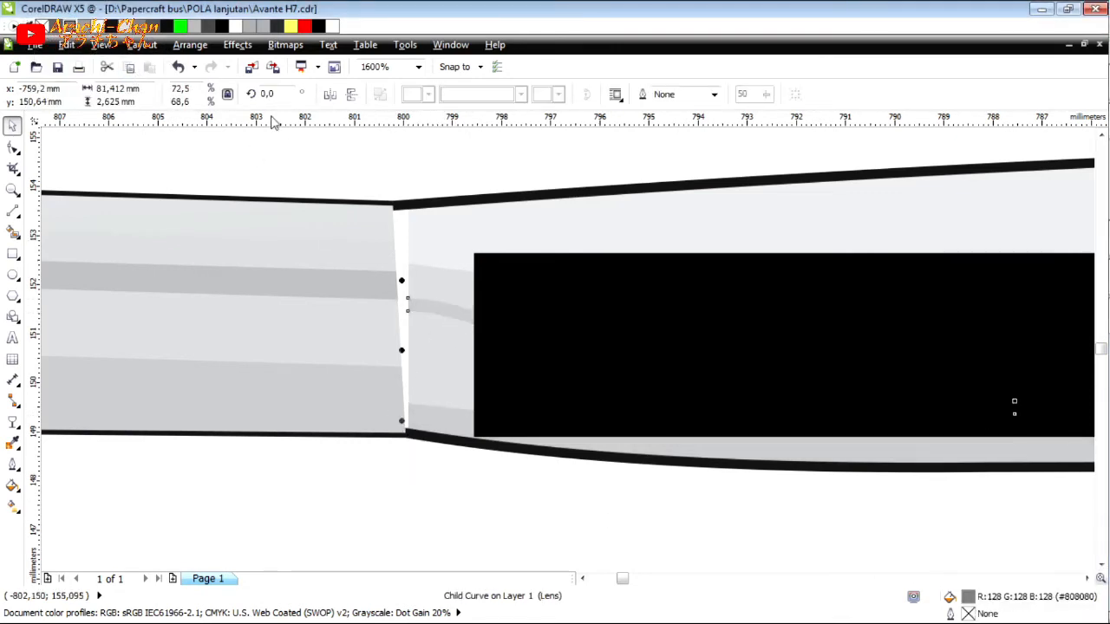
key(Escape)
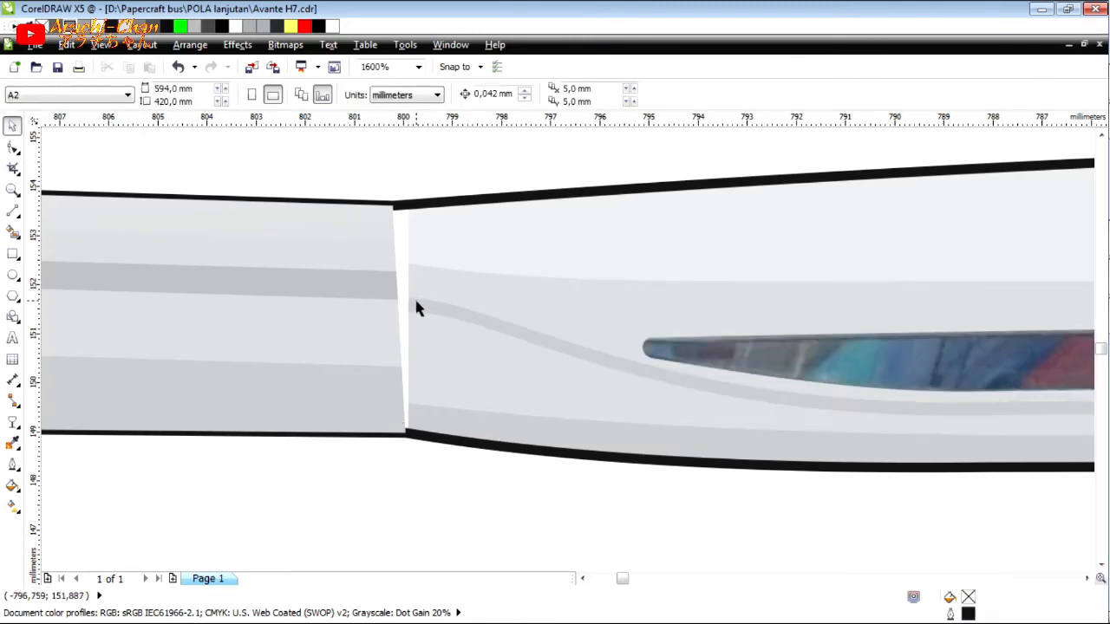
Add a node to the left trim's dark band and slant its end to meet the visor's wavy line.
ctrl+click(388, 296)
key(F10)
drag(398, 298, 357, 270)
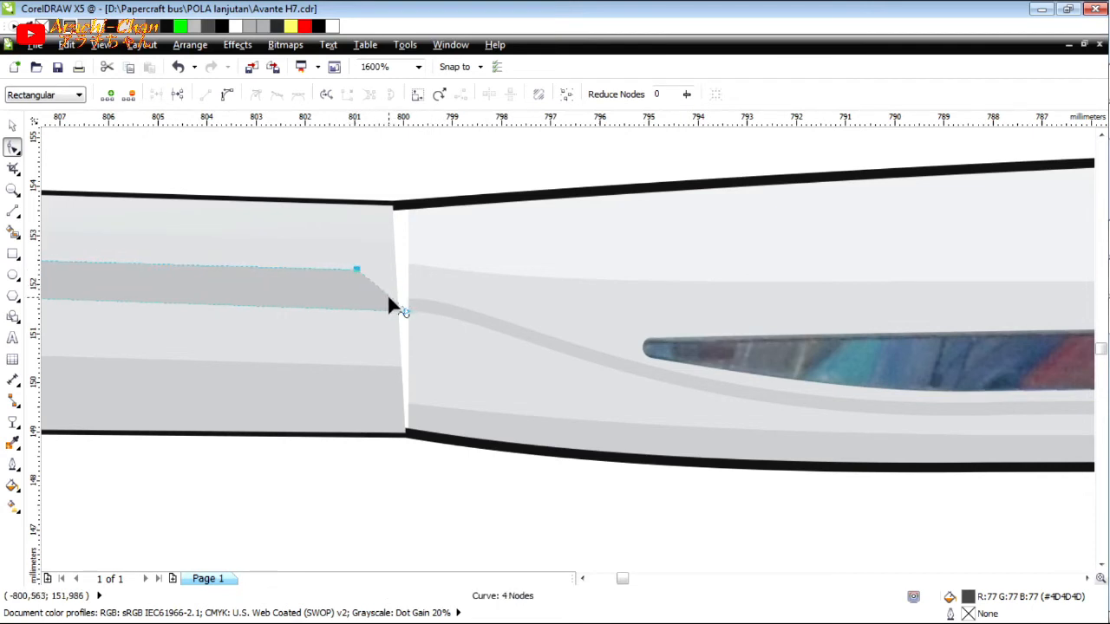
click(390, 297)
drag(389, 296, 408, 298)
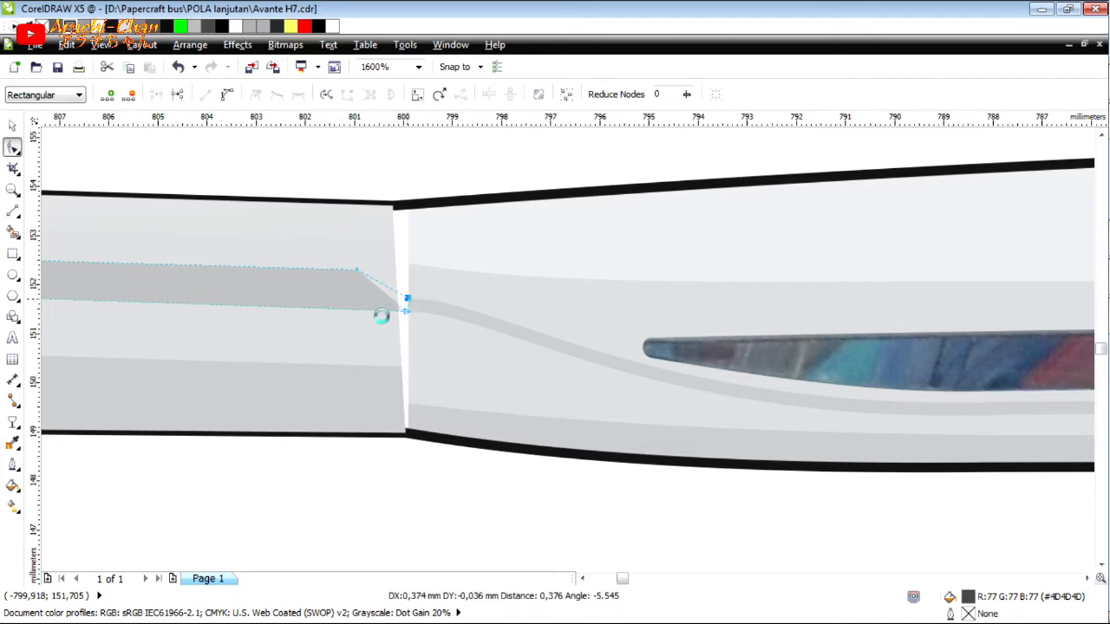
Slant the end of the left trim's lower shading band to meet the visor's lower band and align its bottom corner.
click(399, 389)
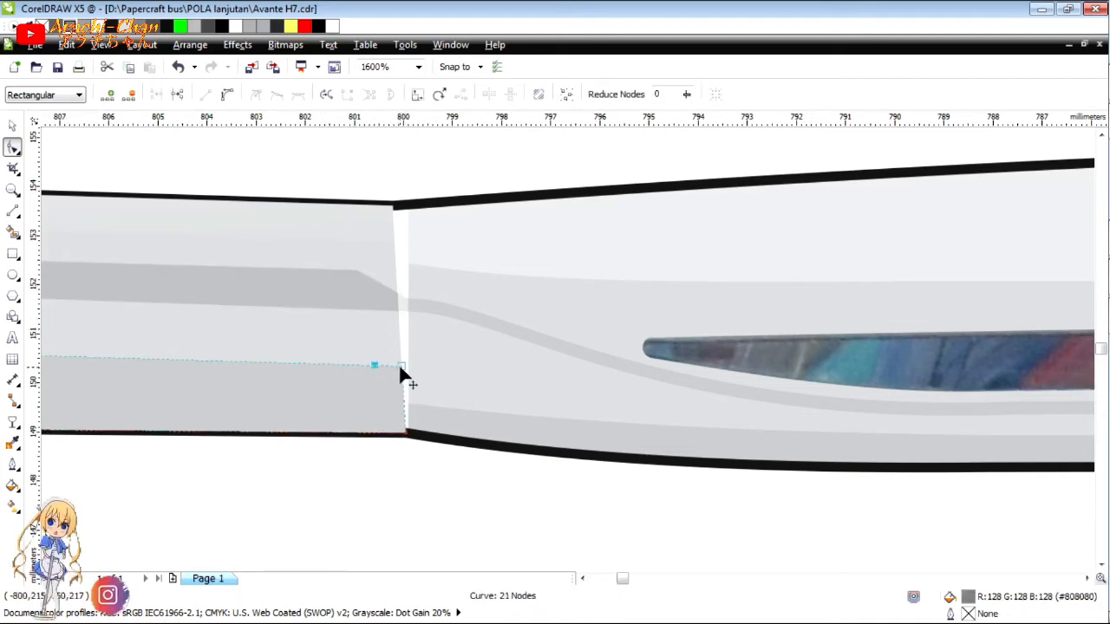
drag(400, 365, 407, 401)
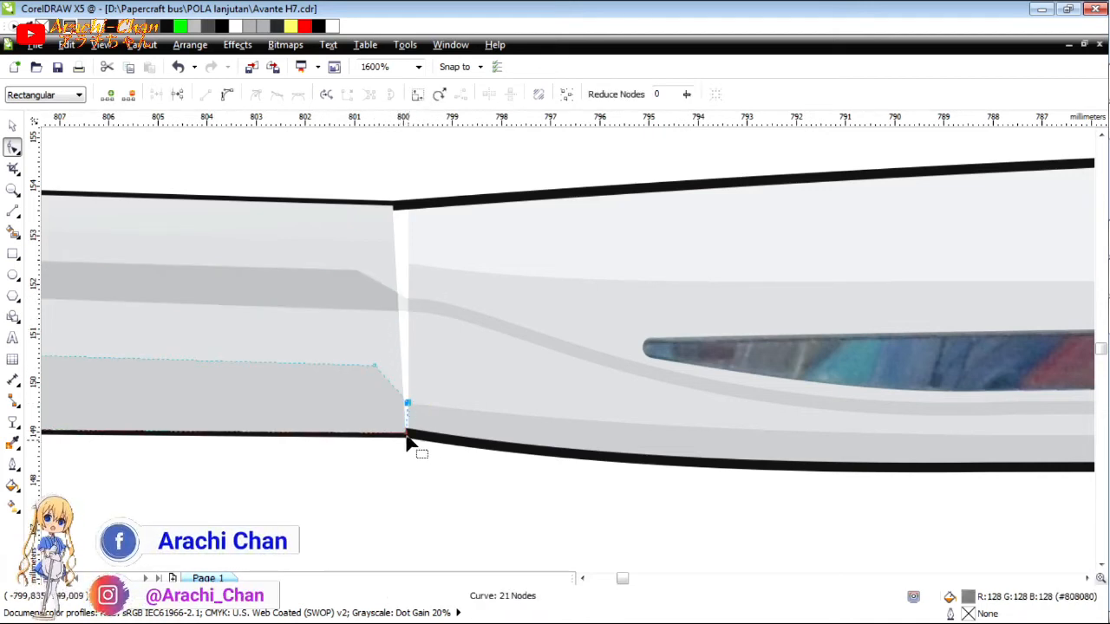
scroll(416, 447, up, 3)
drag(436, 449, 443, 451)
scroll(388, 413, down, 5)
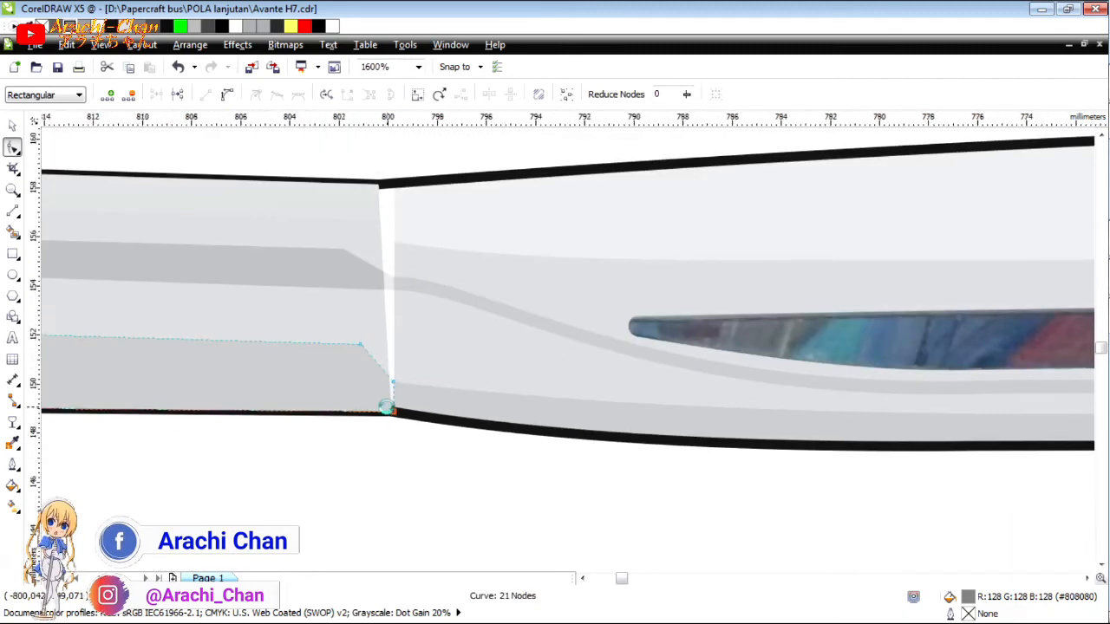
Add a node to the left trim's upper gradient band and extend its end corners to the visor's edge.
scroll(807, 419, up, 4)
click(678, 358)
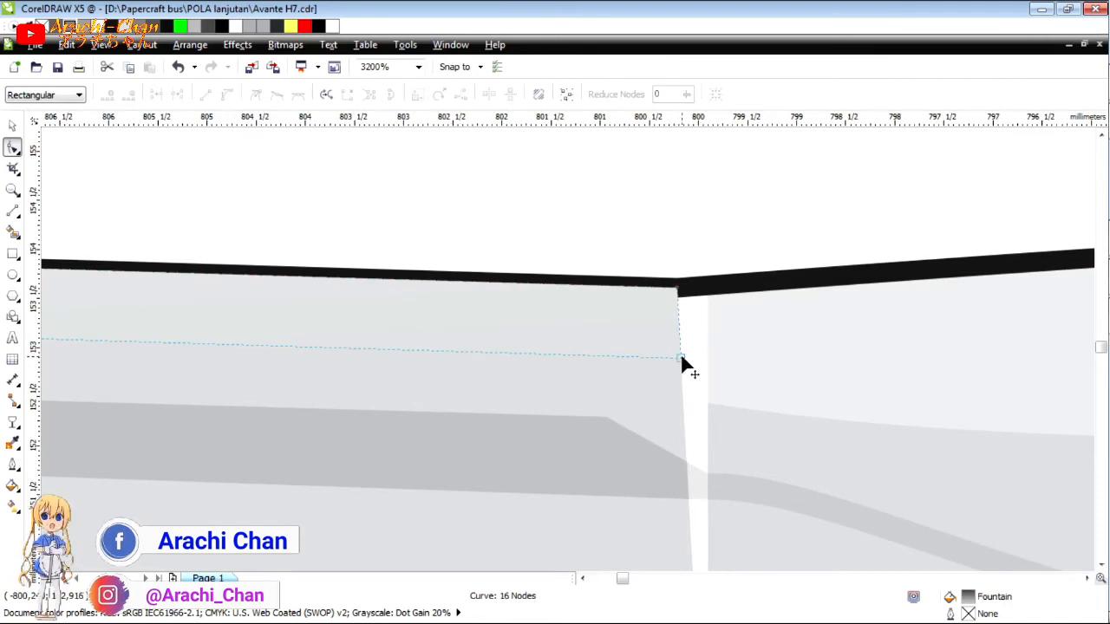
double_click(608, 355)
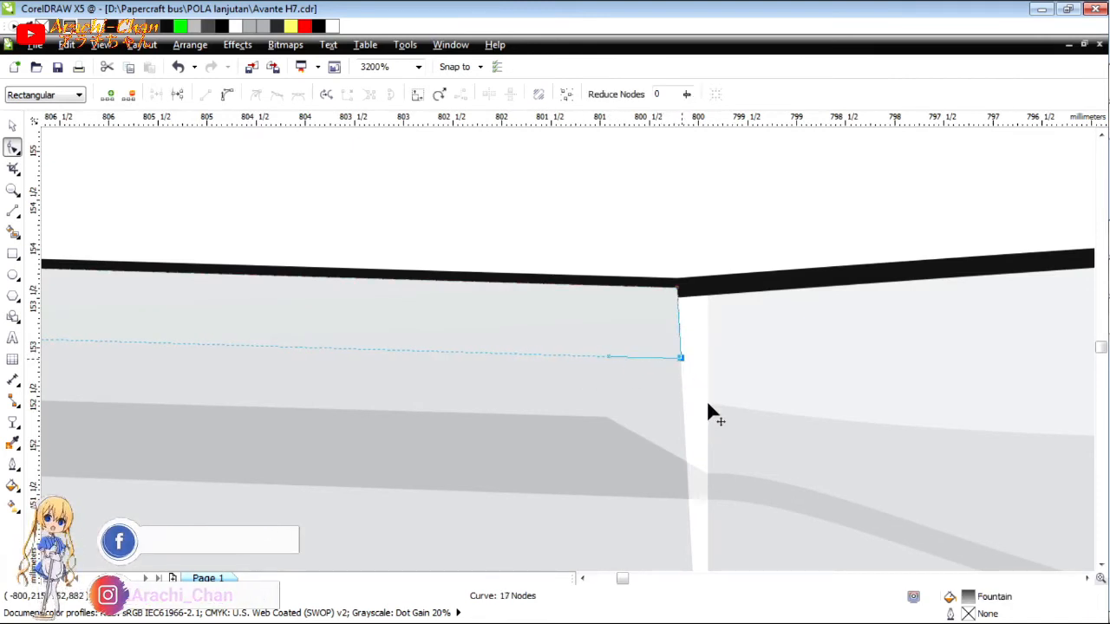
drag(680, 358, 706, 401)
drag(685, 323, 708, 290)
Ungroup the left trim's artwork and delete its solid grey base shape.
key(space)
click(688, 201)
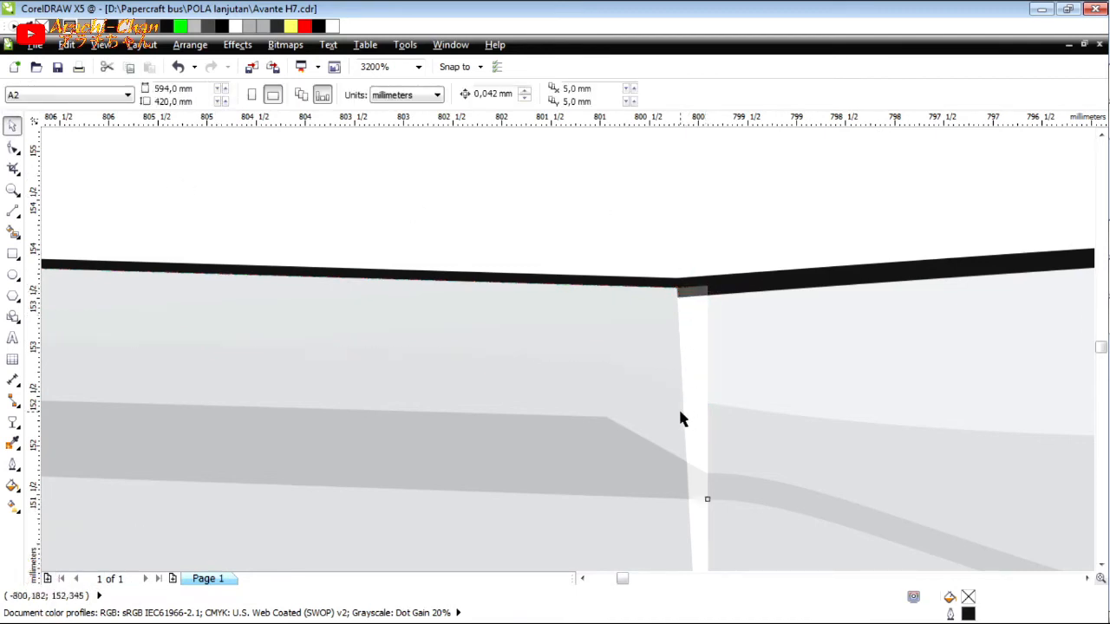
click(679, 410)
click(380, 99)
key(Escape)
click(680, 396)
key(Delete)
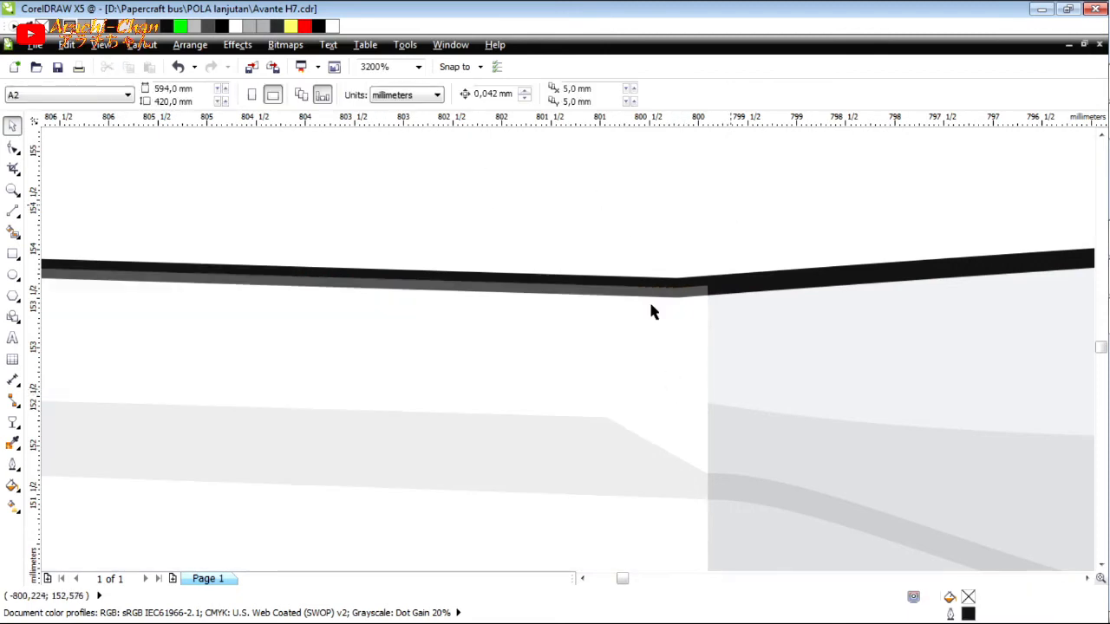
Ungroup the visor's shading artwork and delete its solid grey base shape.
scroll(646, 328, down, 1)
click(677, 388)
key(Delete)
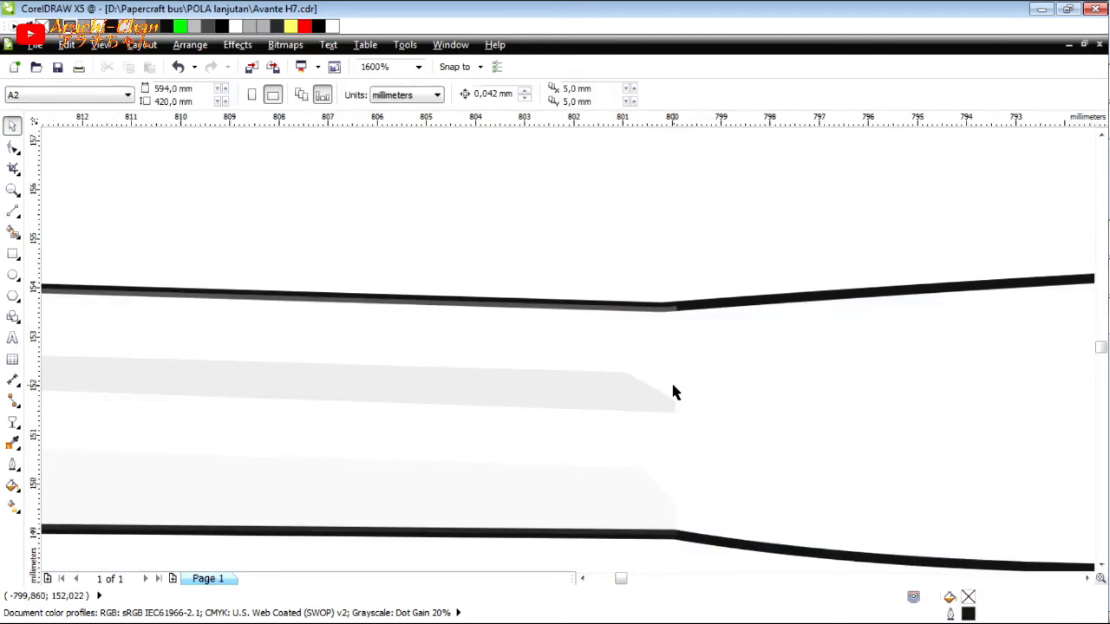
key(ctrl+z)
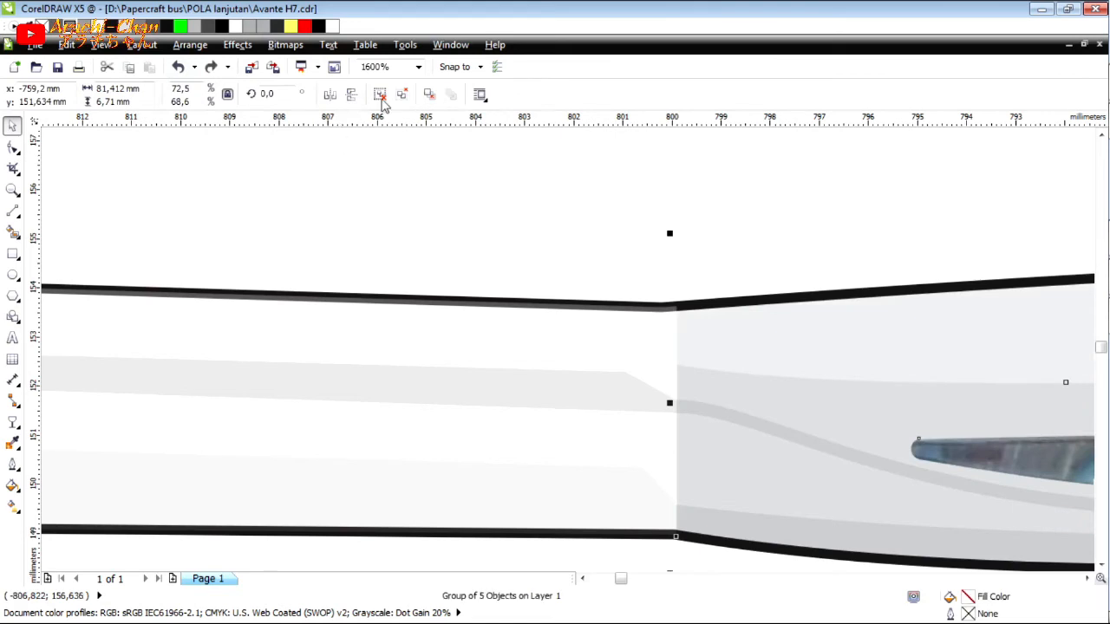
click(381, 99)
key(Delete)
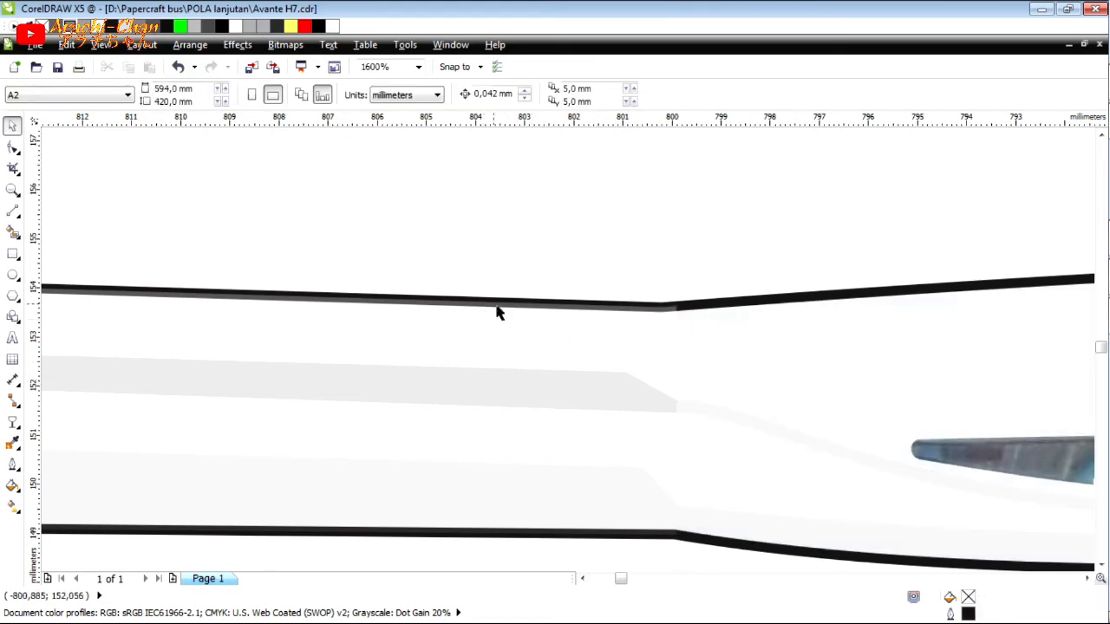
Check the transparency of the visor's white highlight shape and bring that shape to the front of the layer.
click(685, 359)
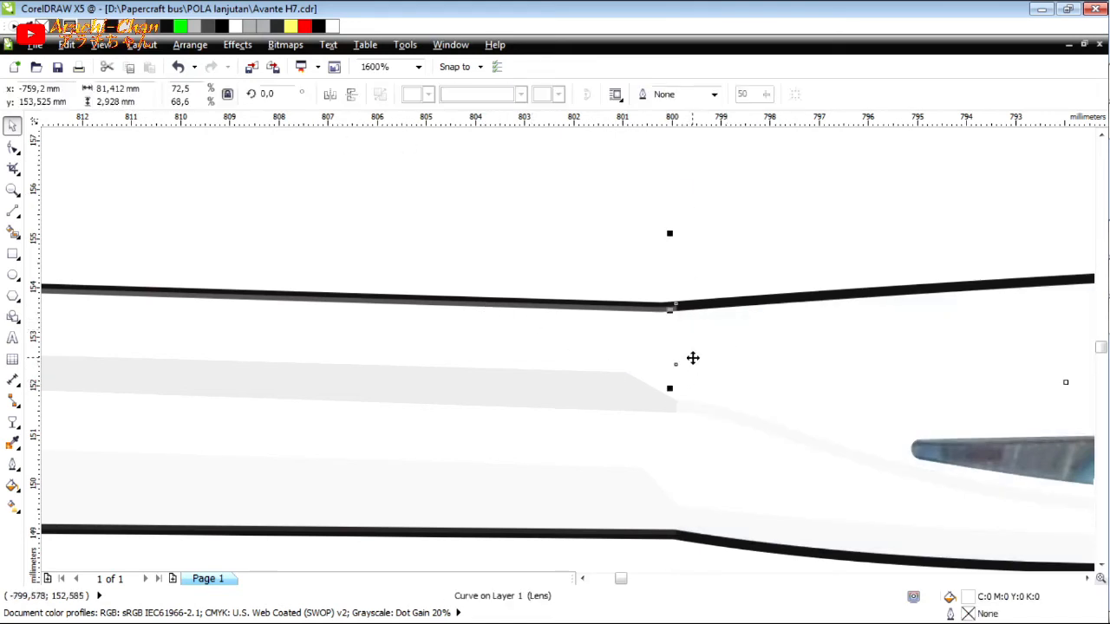
scroll(678, 329, up, 1)
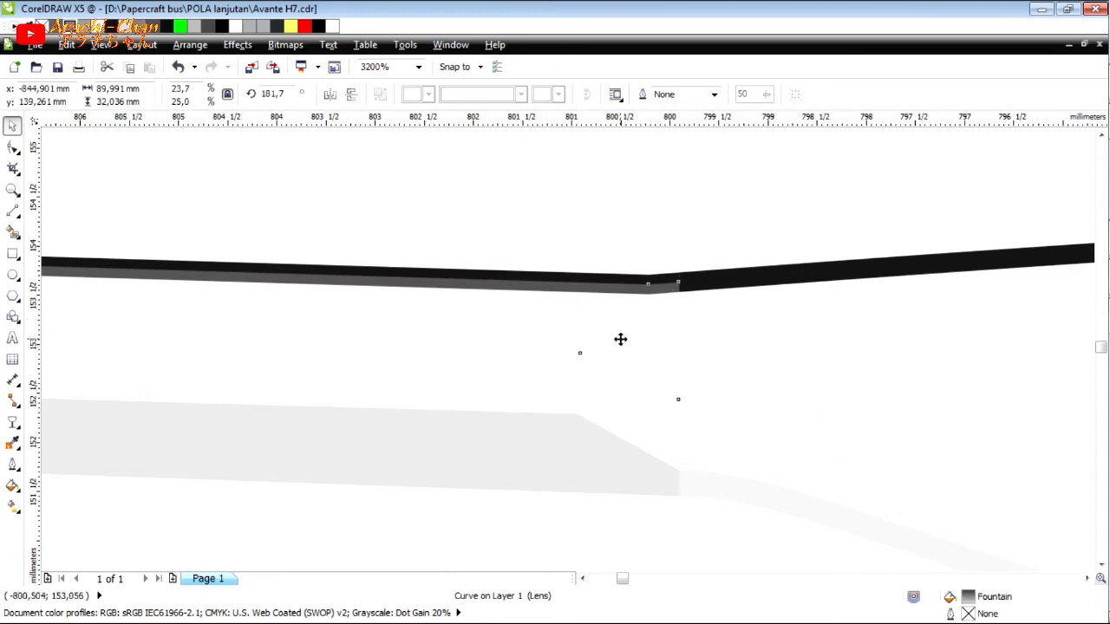
scroll(707, 376, down, 1)
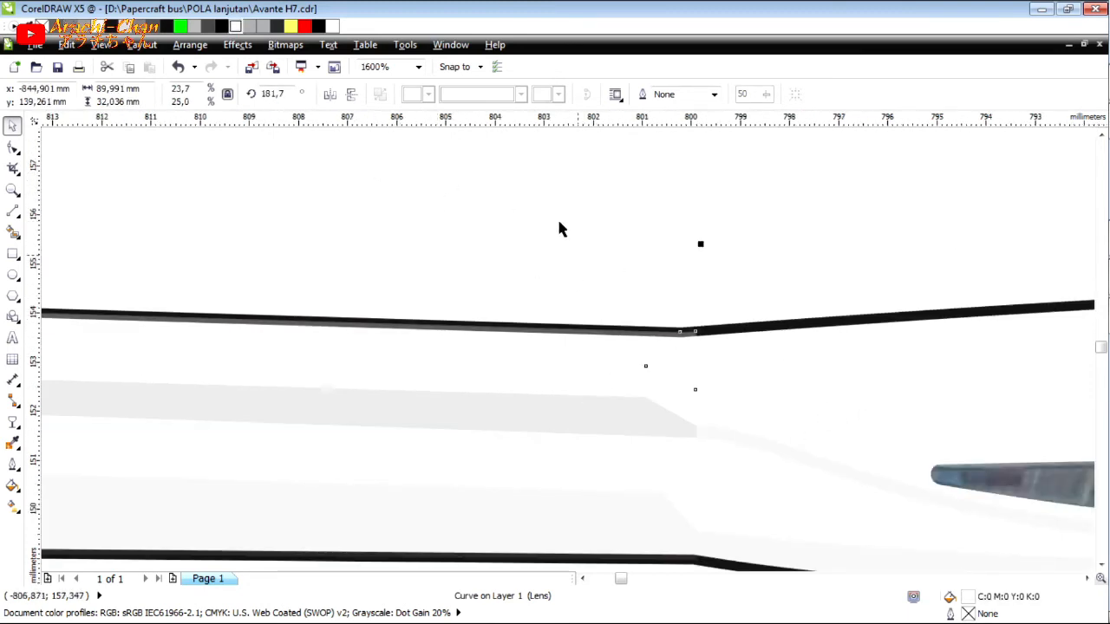
click(13, 422)
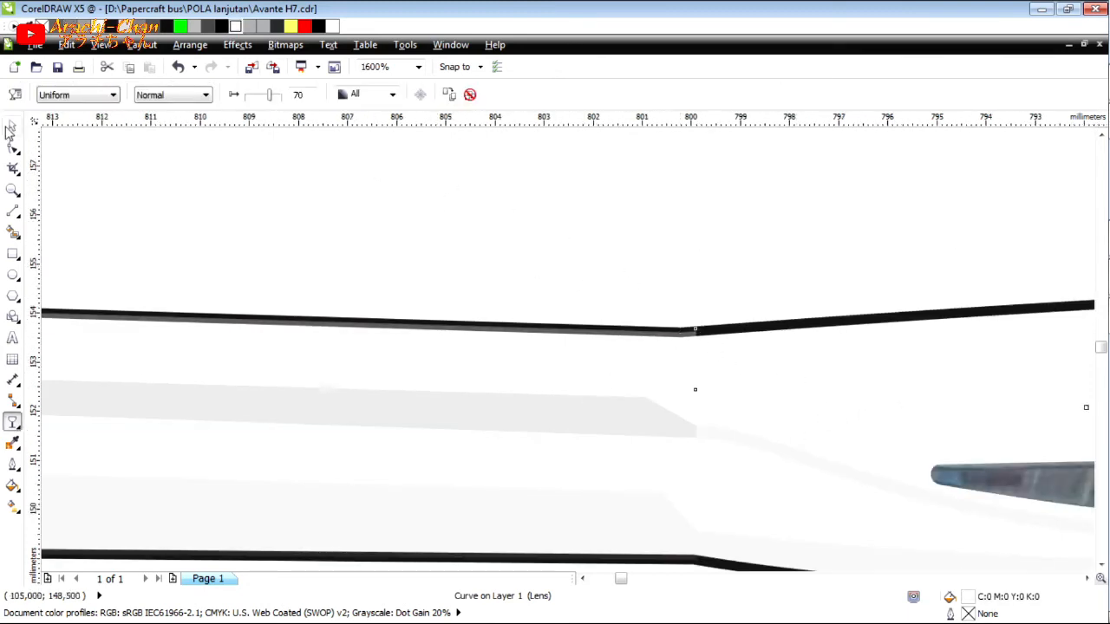
click(12, 127)
click(644, 361)
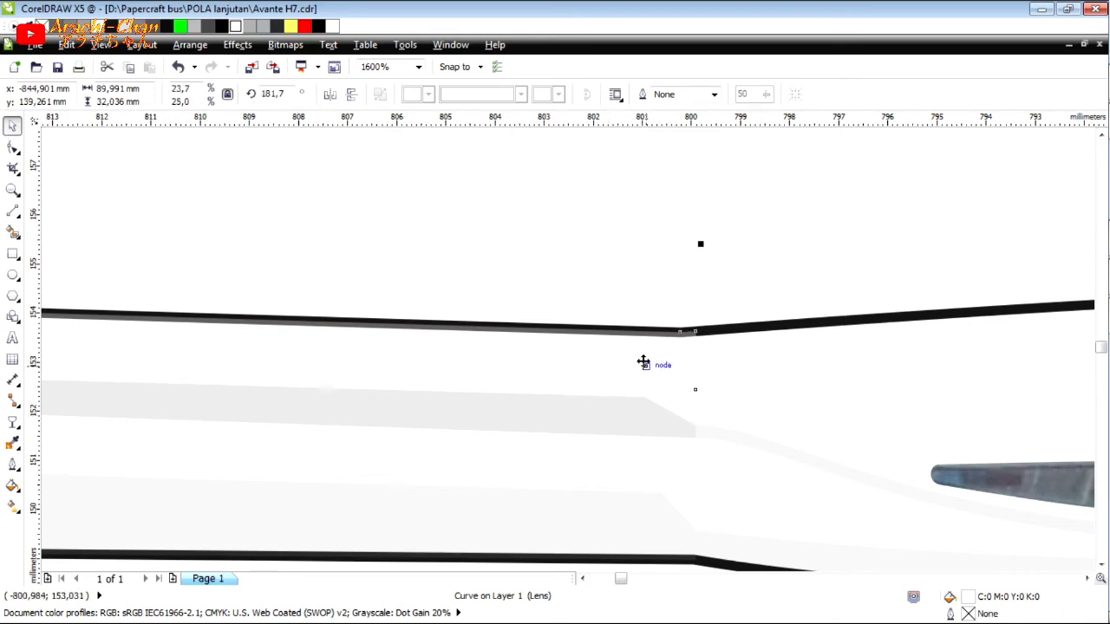
click(843, 359)
key(shift+Page_Up)
scroll(509, 366, down, 4)
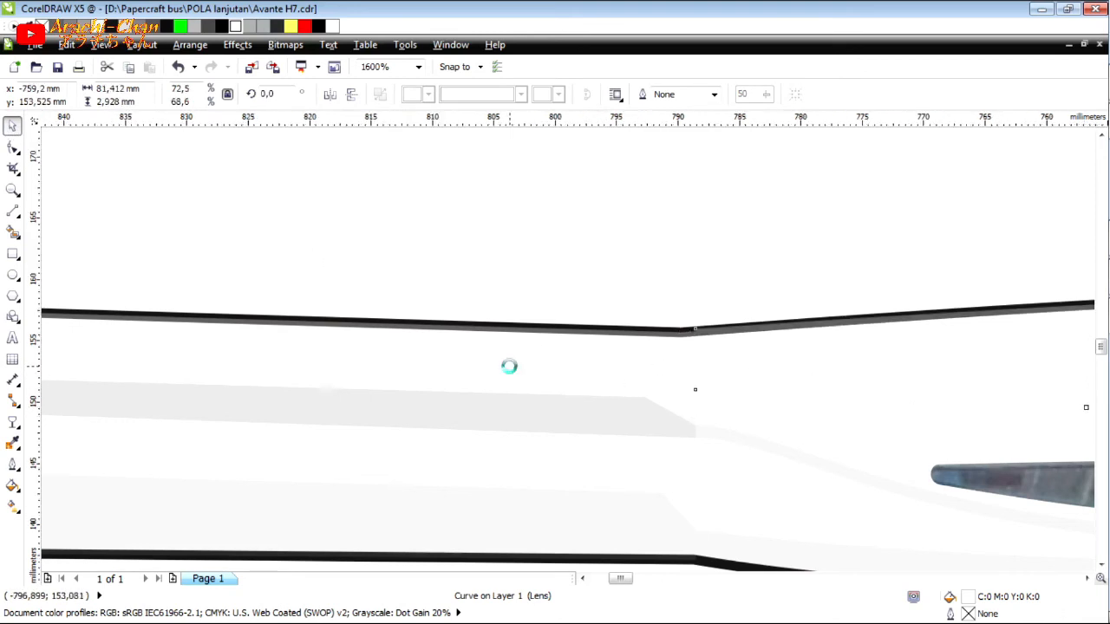
scroll(925, 373, up, 2)
scroll(564, 390, up, 2)
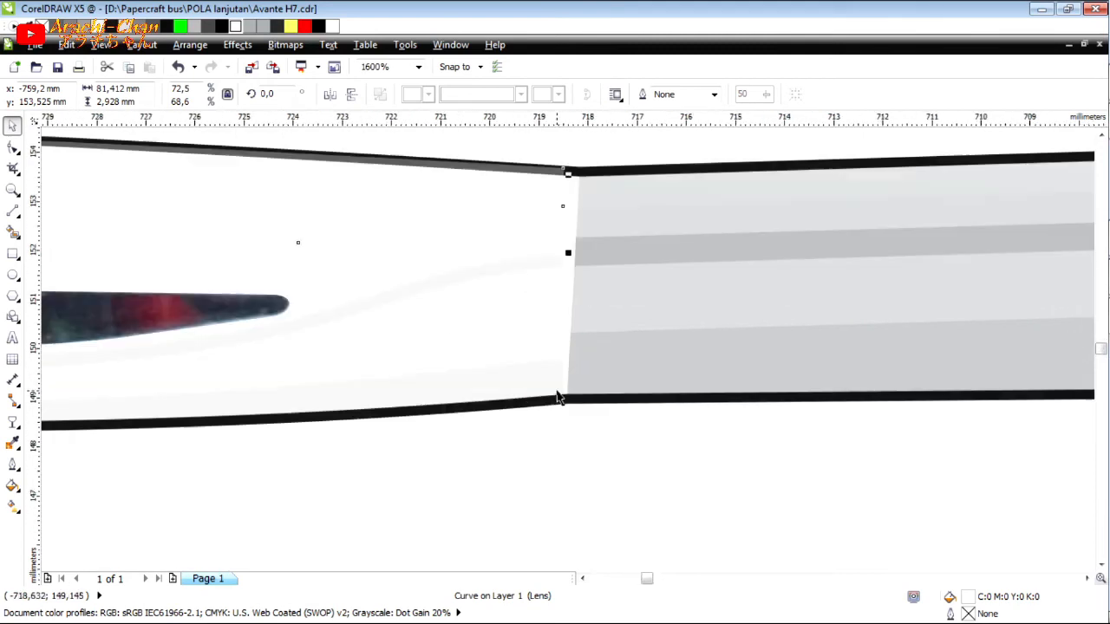
Add nodes to the right trim's upper gradient band, extend its end corners to the visor's edge and fill it white.
click(616, 206)
click(12, 211)
click(13, 150)
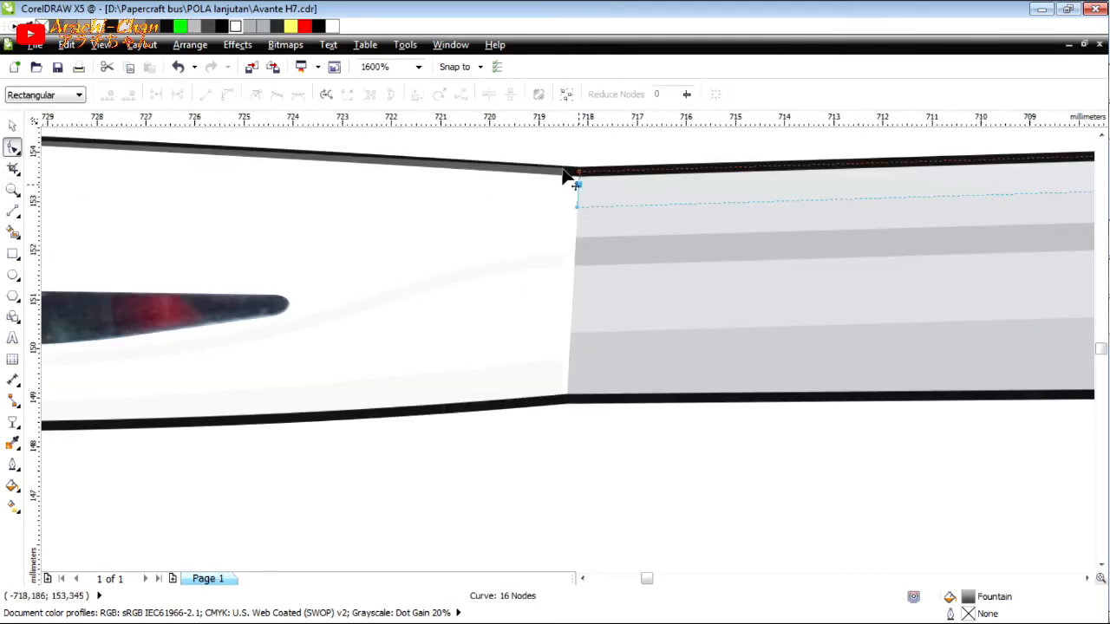
double_click(564, 170)
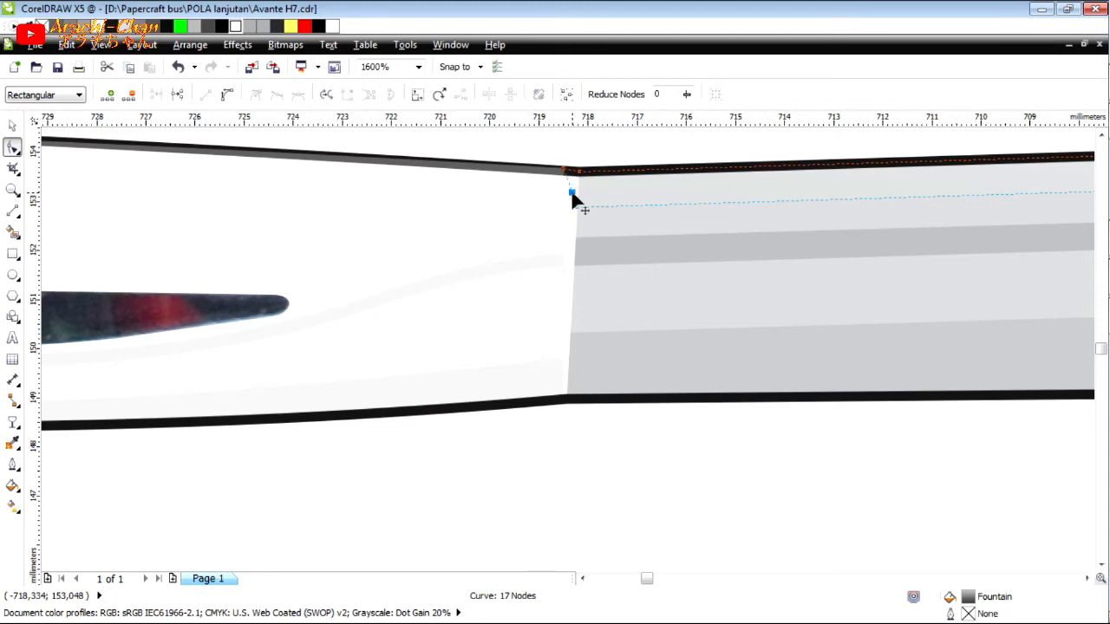
drag(563, 171, 619, 202)
scroll(573, 206, up, 1)
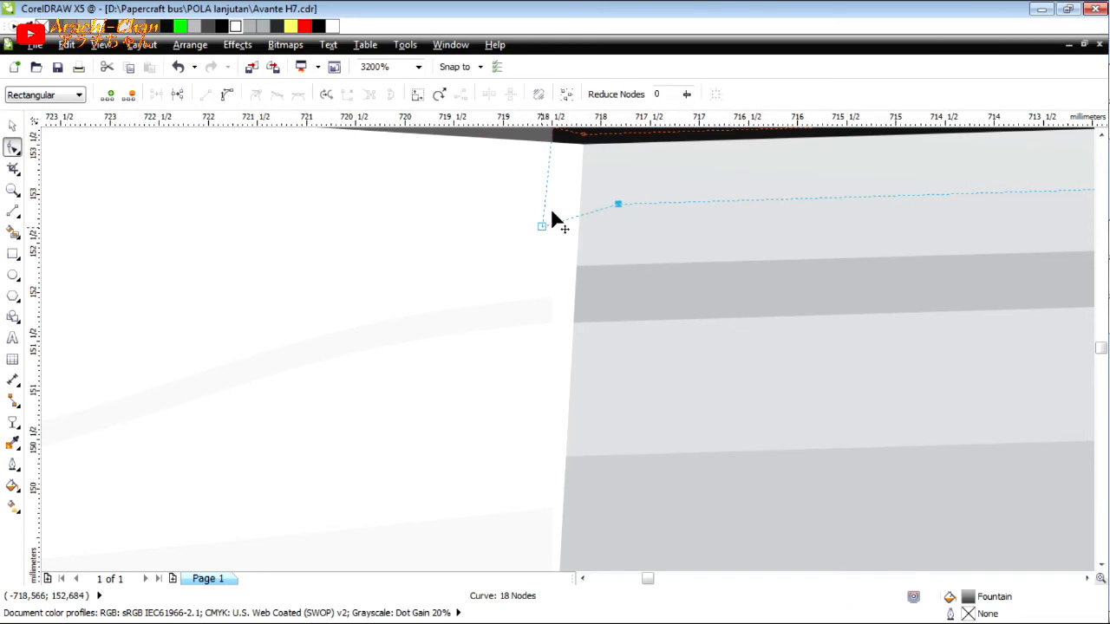
drag(552, 212, 555, 215)
click(236, 30)
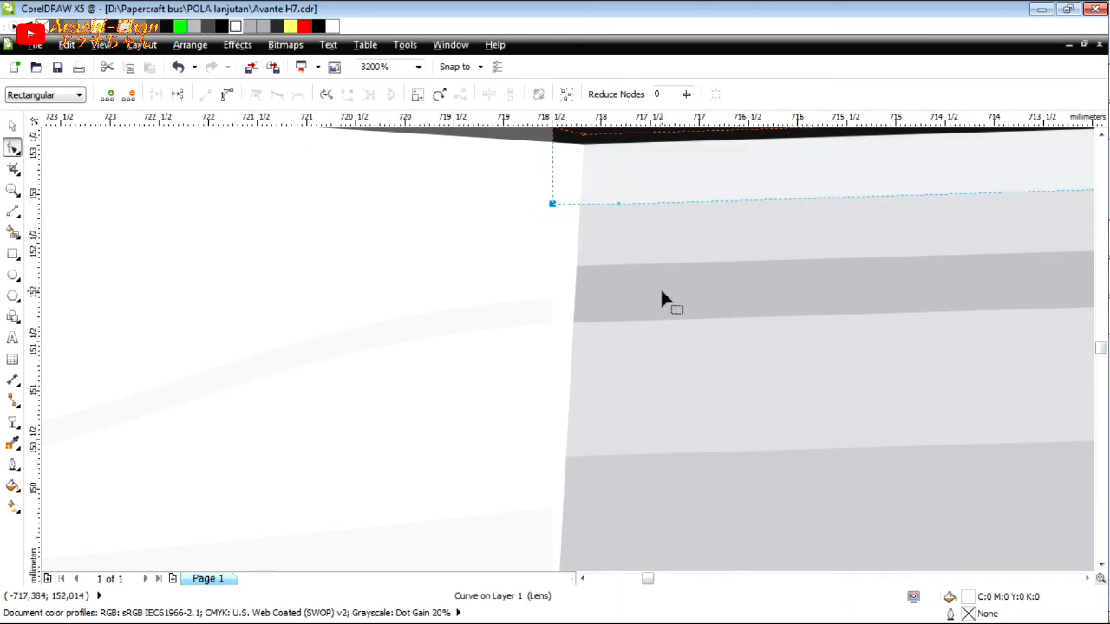
Add a node to the right trim's dark middle band and extend its two end corners to meet the visor's shading.
click(615, 269)
double_click(613, 264)
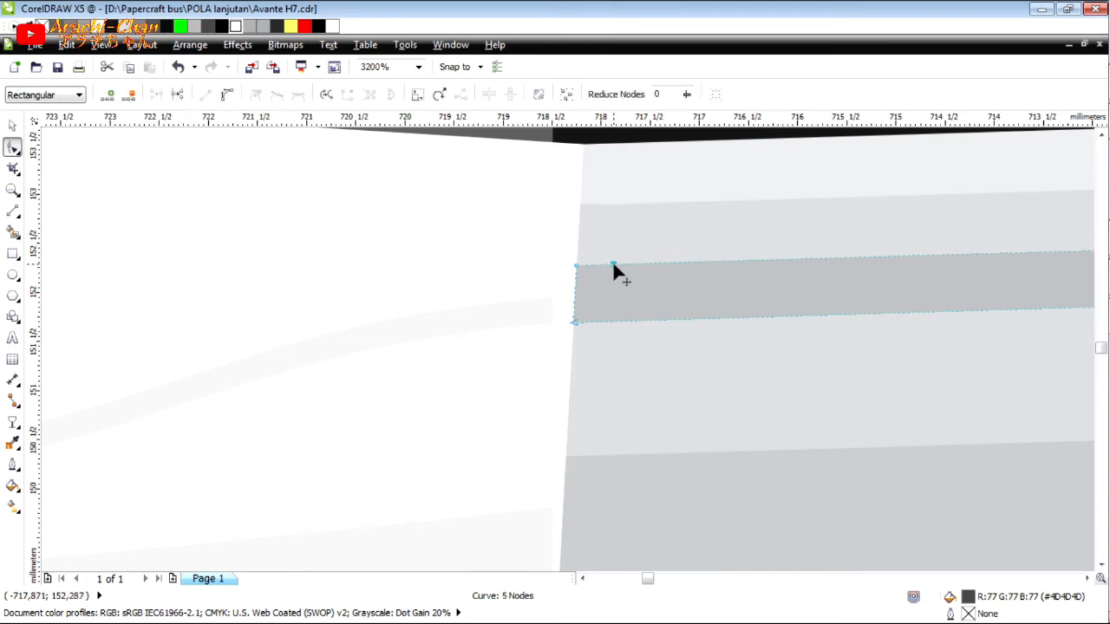
drag(574, 323, 553, 322)
drag(575, 264, 553, 297)
Add a node to the right trim's lower grey band and pull its end corners onto the visor's lower shading band.
scroll(664, 428, down, 2)
scroll(671, 366, up, 3)
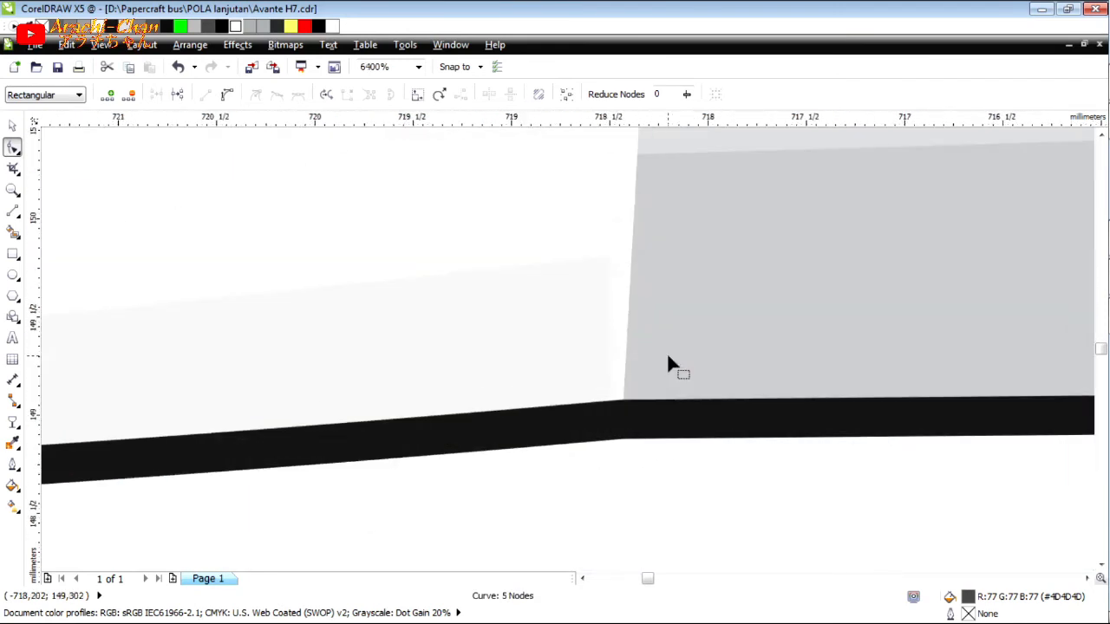
click(626, 425)
double_click(725, 153)
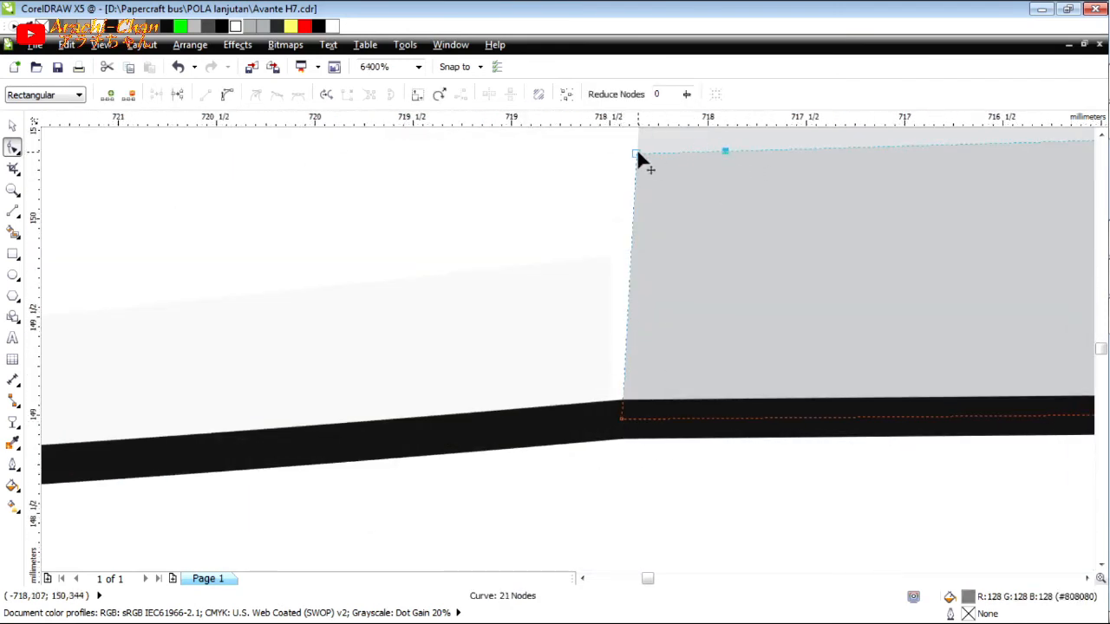
drag(635, 153, 610, 255)
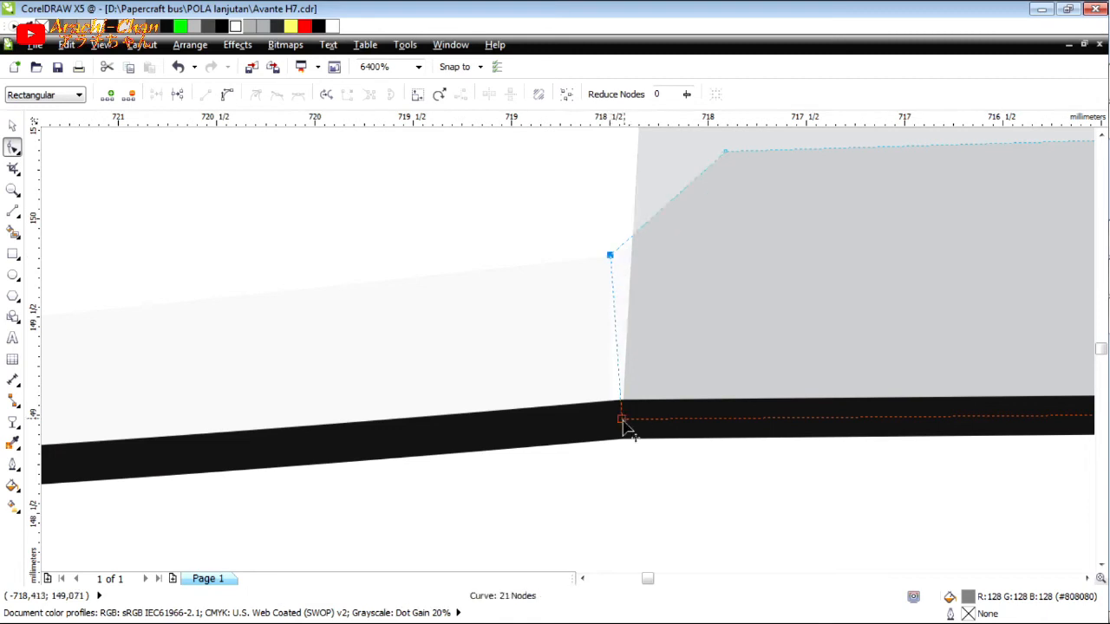
drag(621, 419, 609, 419)
Delete the right trim's solid grey base shape.
scroll(563, 417, down, 5)
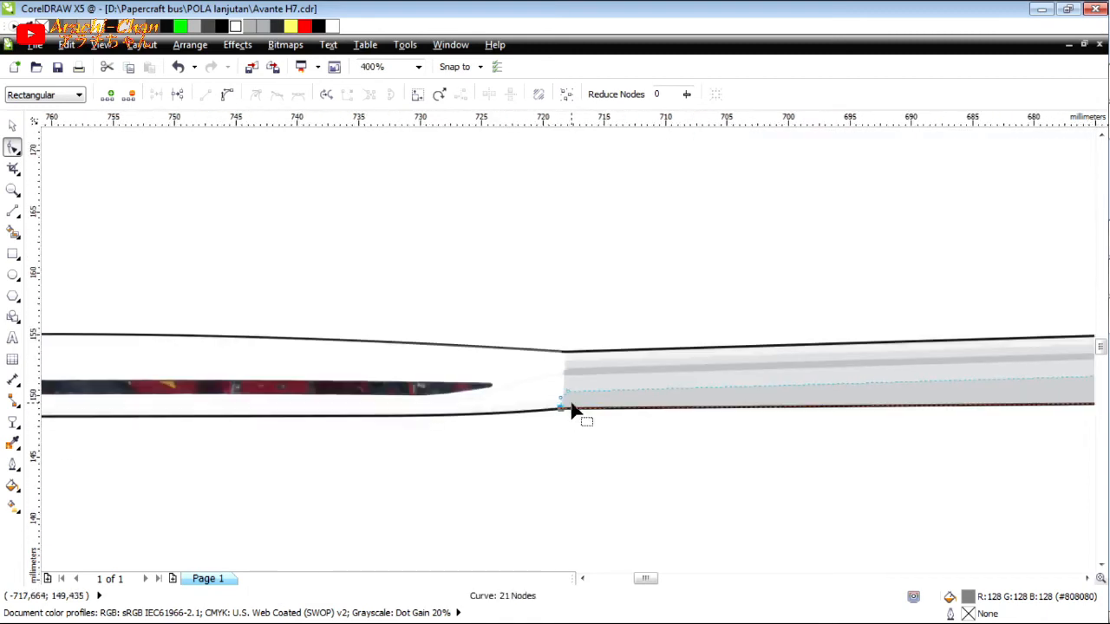
key(space)
click(273, 228)
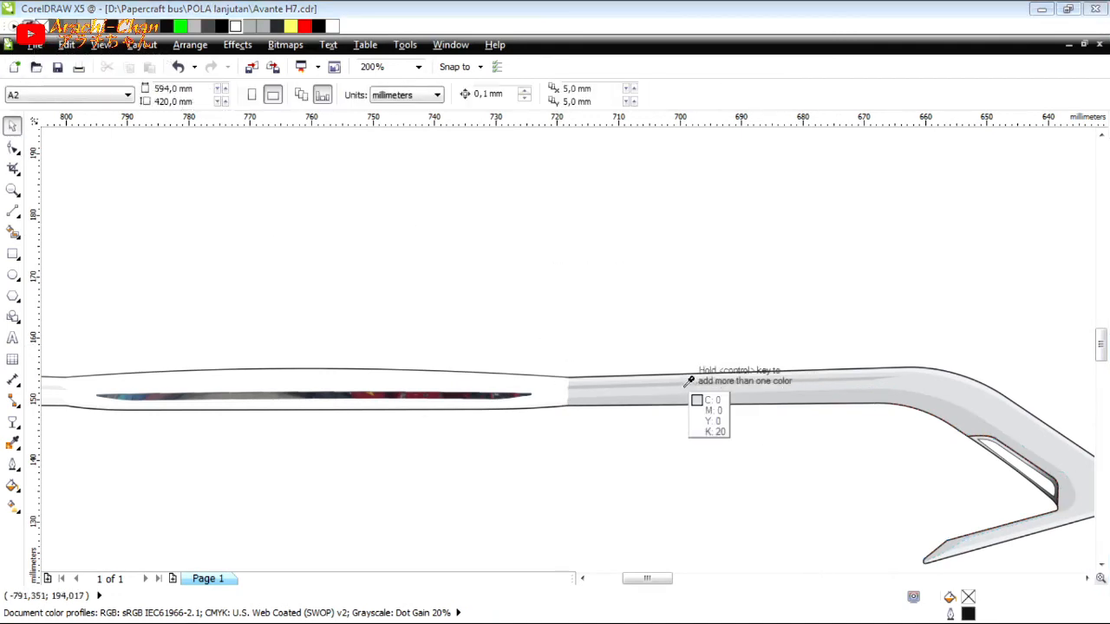
click(571, 392)
key(Delete)
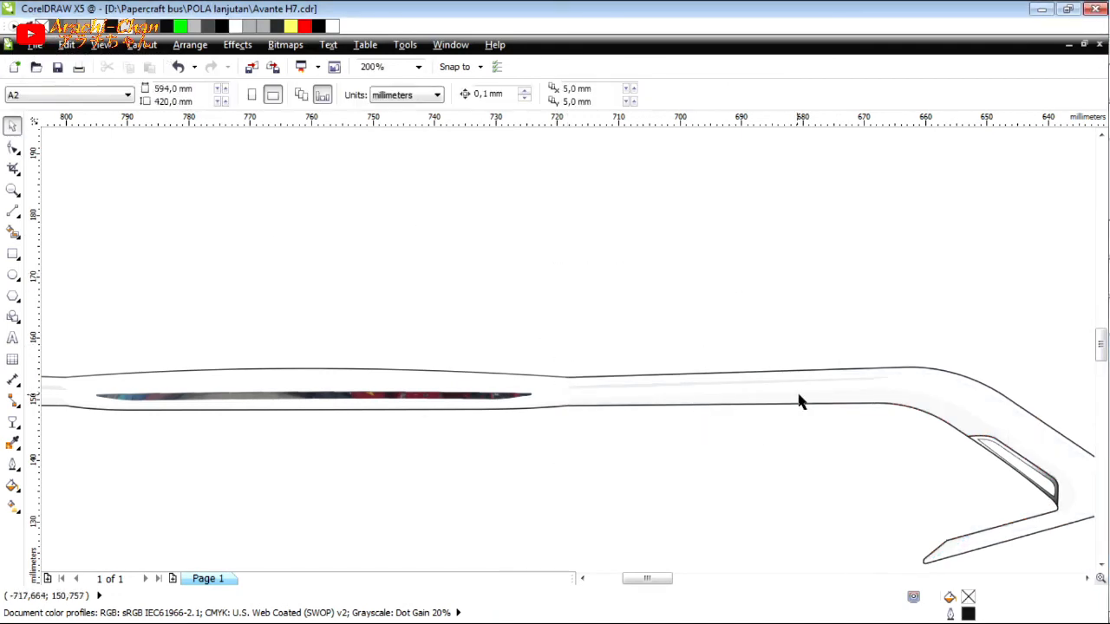
Duplicate the continuous outline above the original, fill the copy with 20% black and set its outline to None.
scroll(808, 402, down, 2)
click(855, 390)
drag(855, 390, 850, 303)
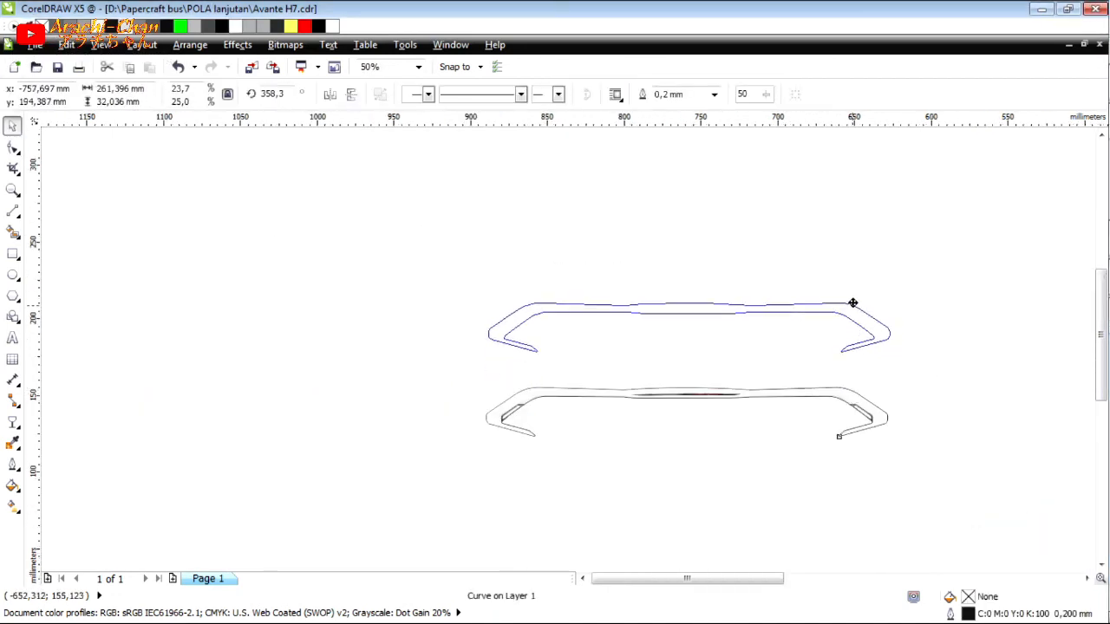
click(127, 29)
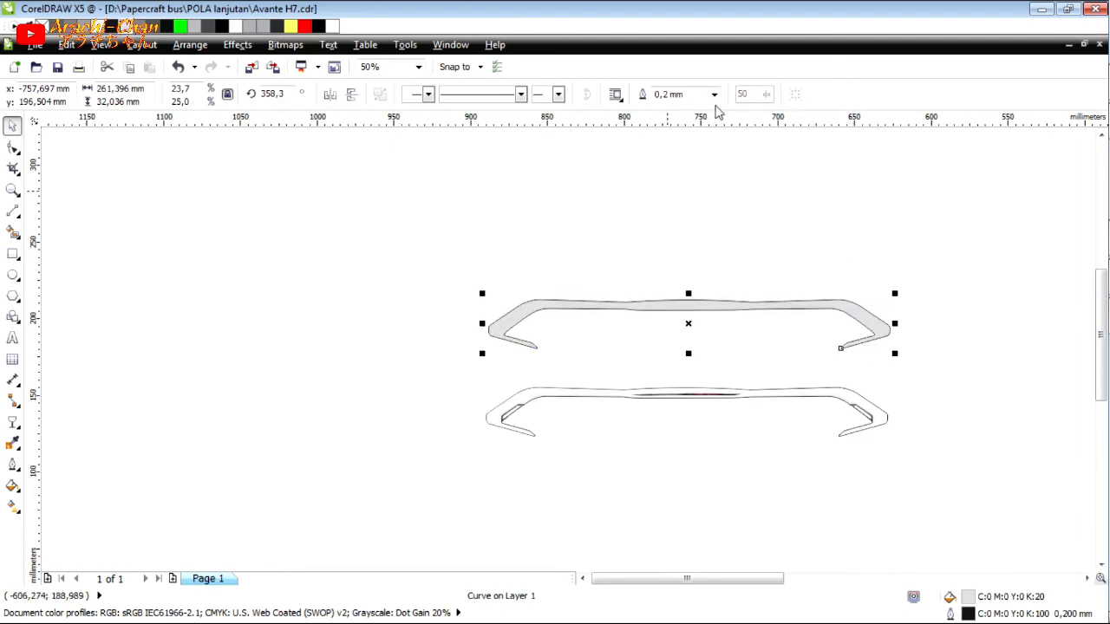
click(714, 94)
click(693, 111)
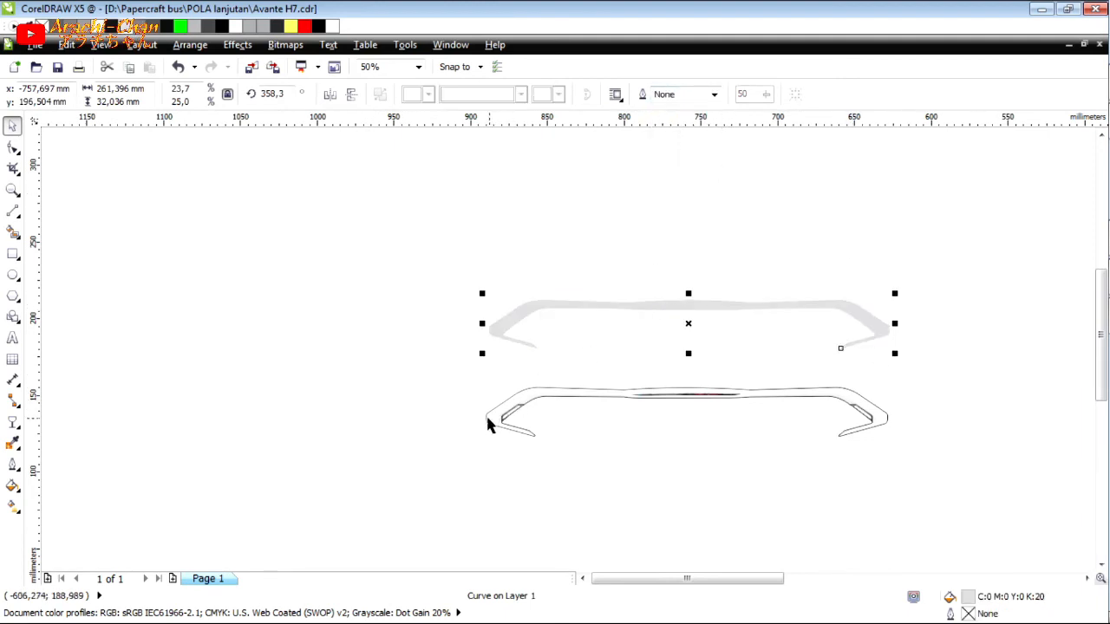
Align the grey copy's centre with the original outline and send it behind the trim and visor artwork.
shift+click(874, 409)
key(c)
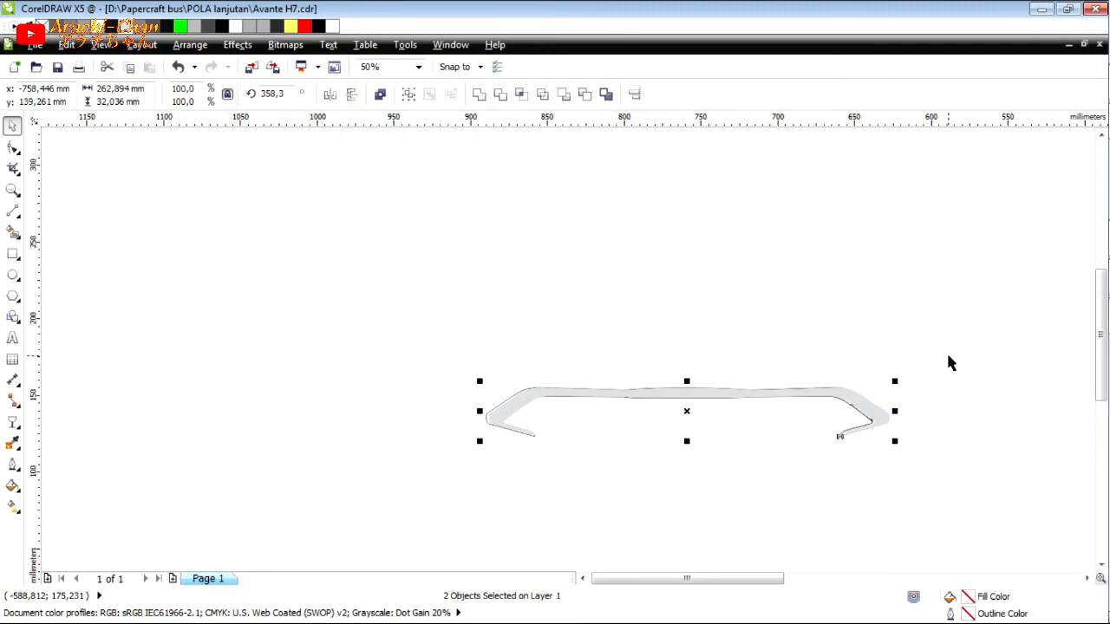
key(c)
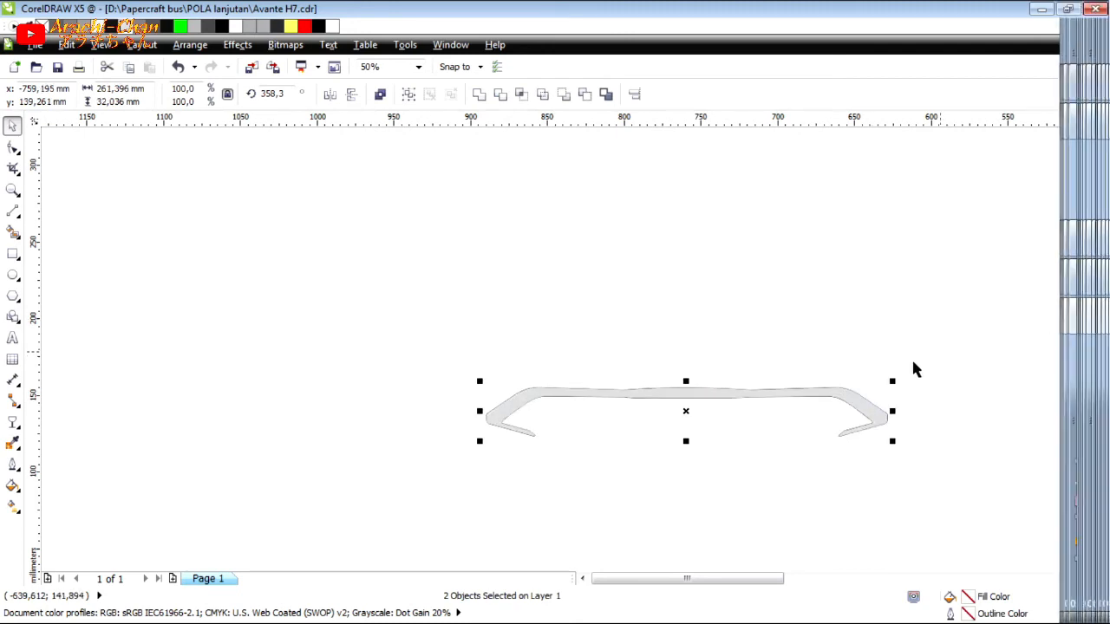
click(912, 361)
click(862, 411)
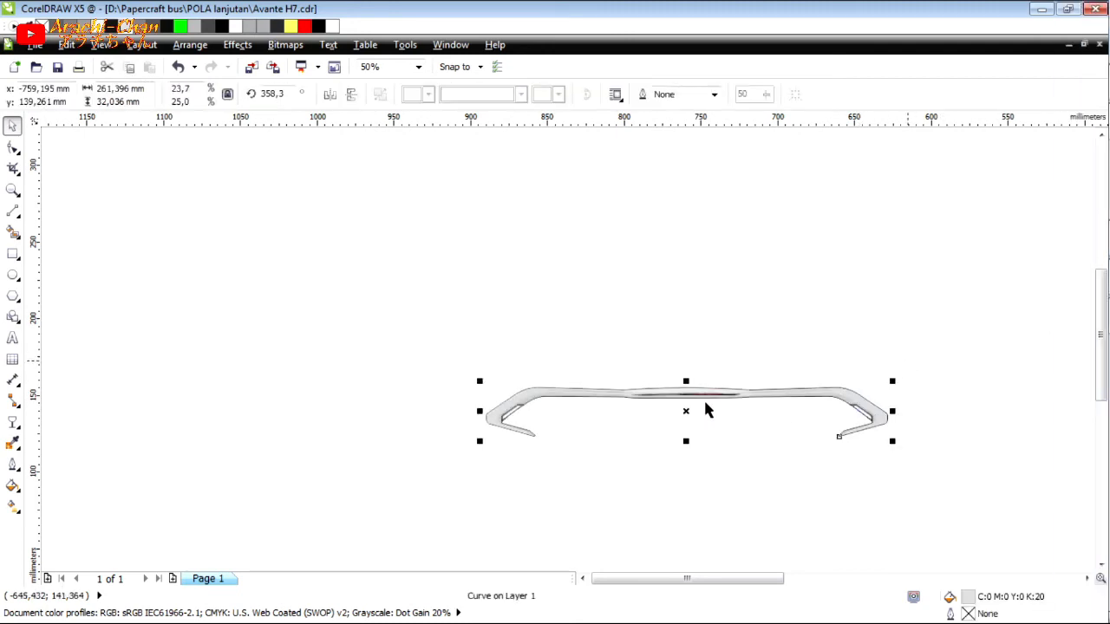
Group all the trim and visor artwork and move the group just above the pattern page.
drag(961, 329, 459, 459)
key(ctrl+g)
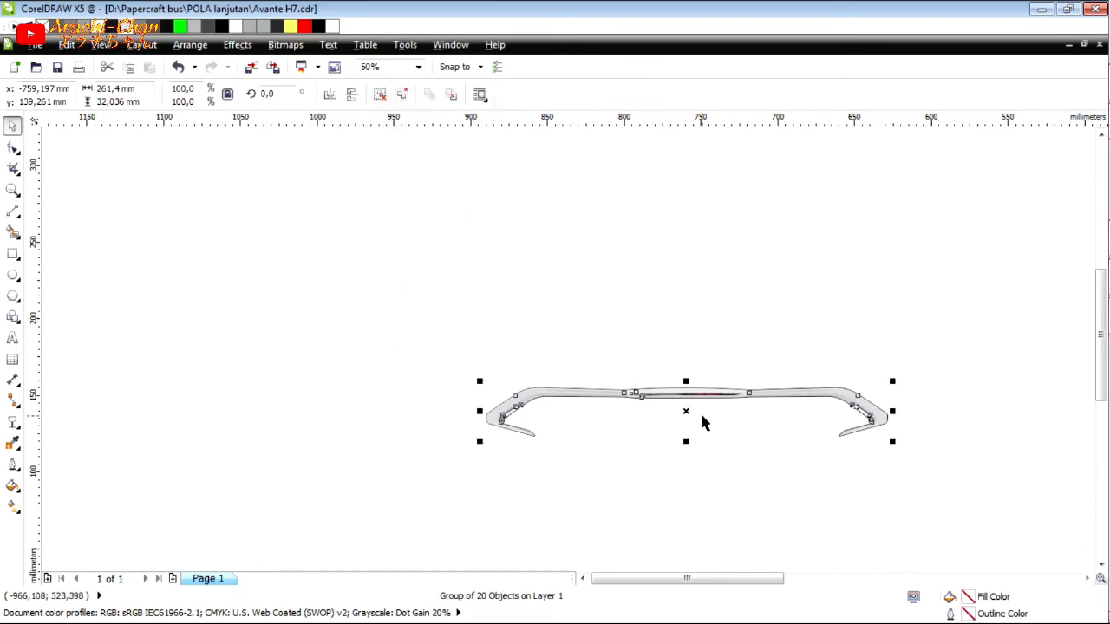
scroll(691, 417, up, 1)
scroll(627, 364, down, 4)
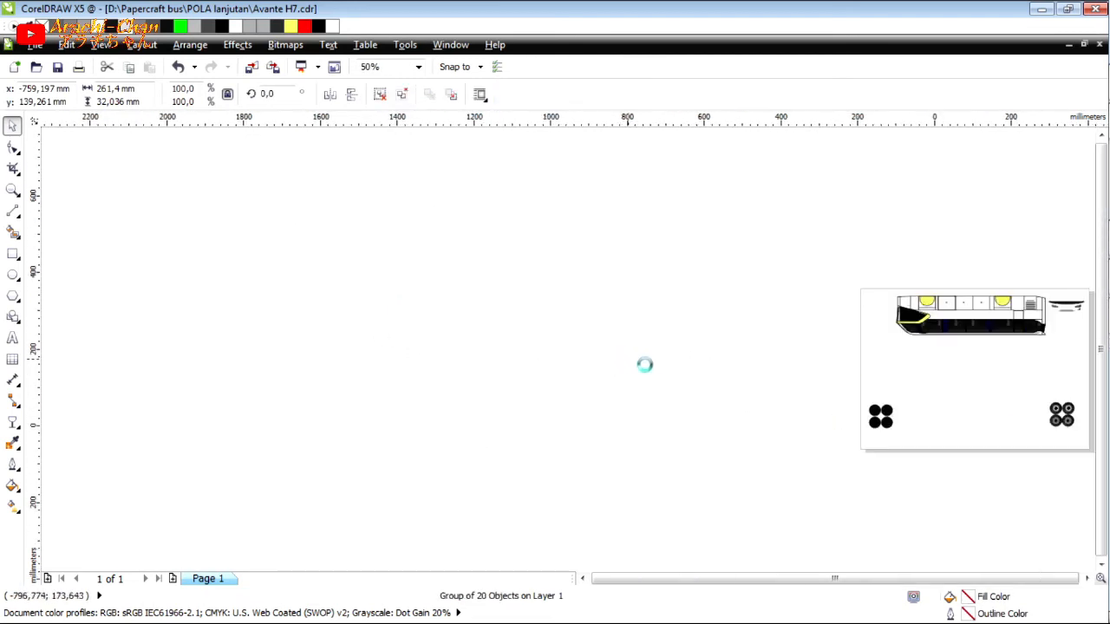
scroll(666, 371, down, 1)
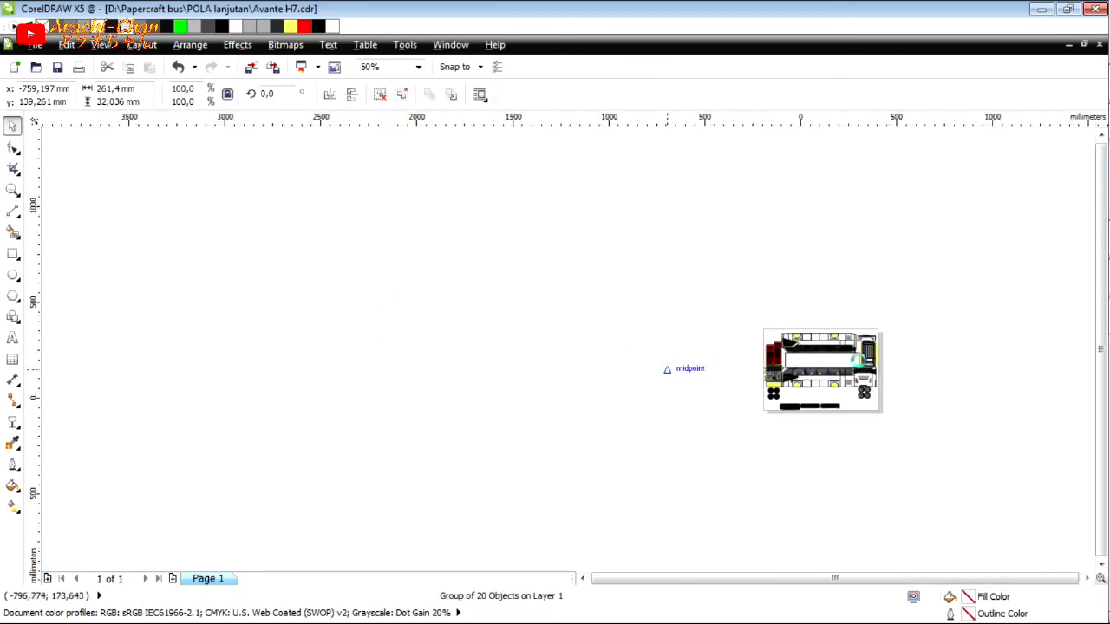
scroll(859, 364, up, 1)
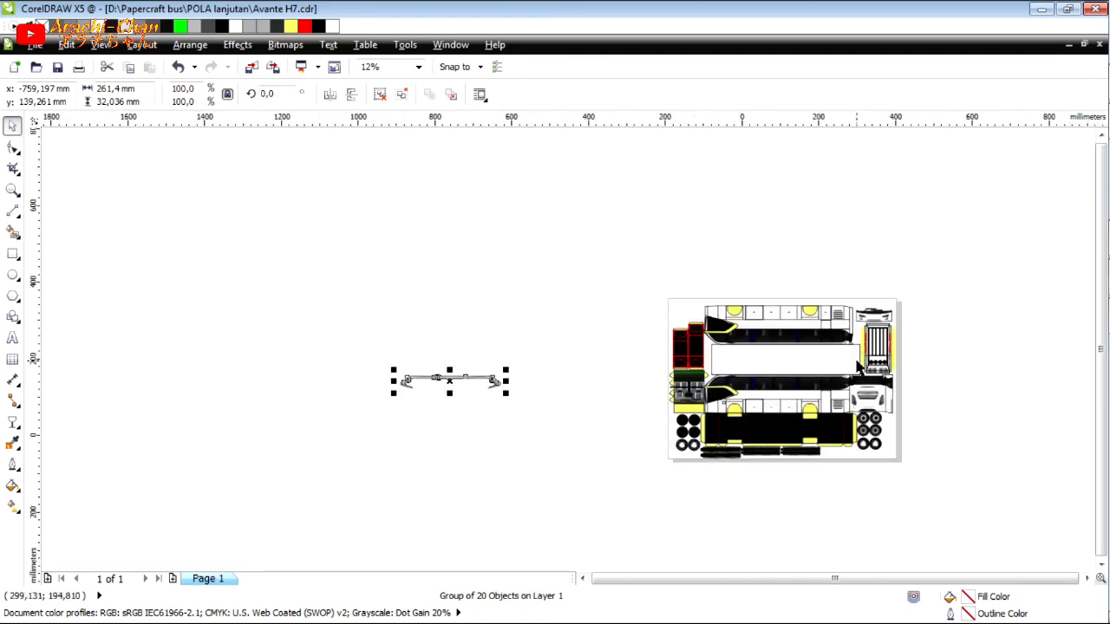
drag(485, 378, 753, 279)
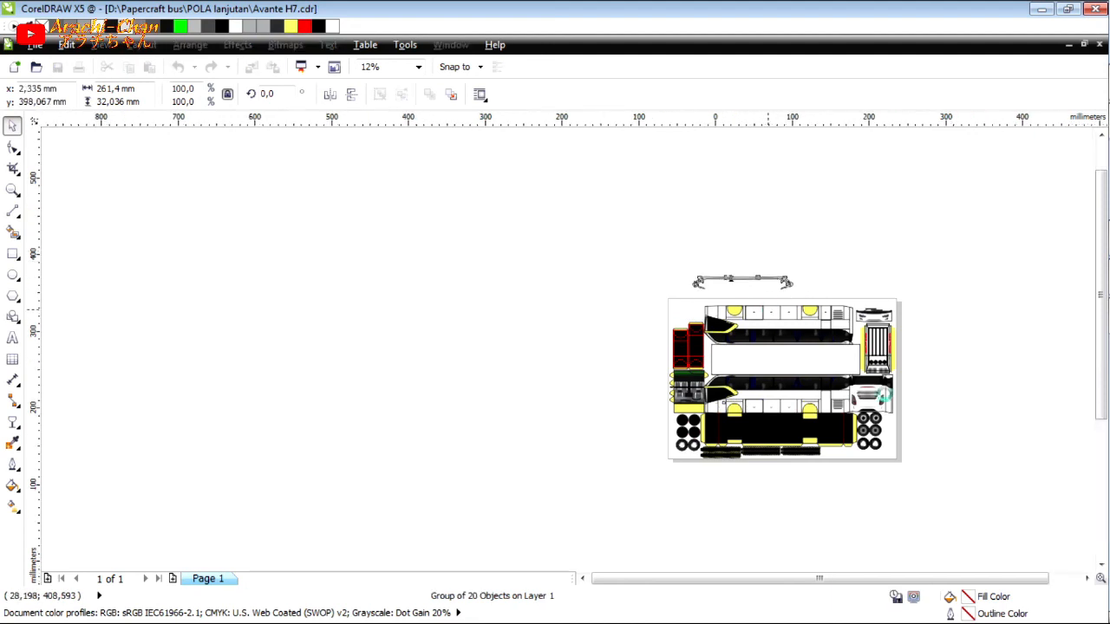
Move the two black panels with red lines off the page, beyond its left edge.
scroll(768, 316, up, 1)
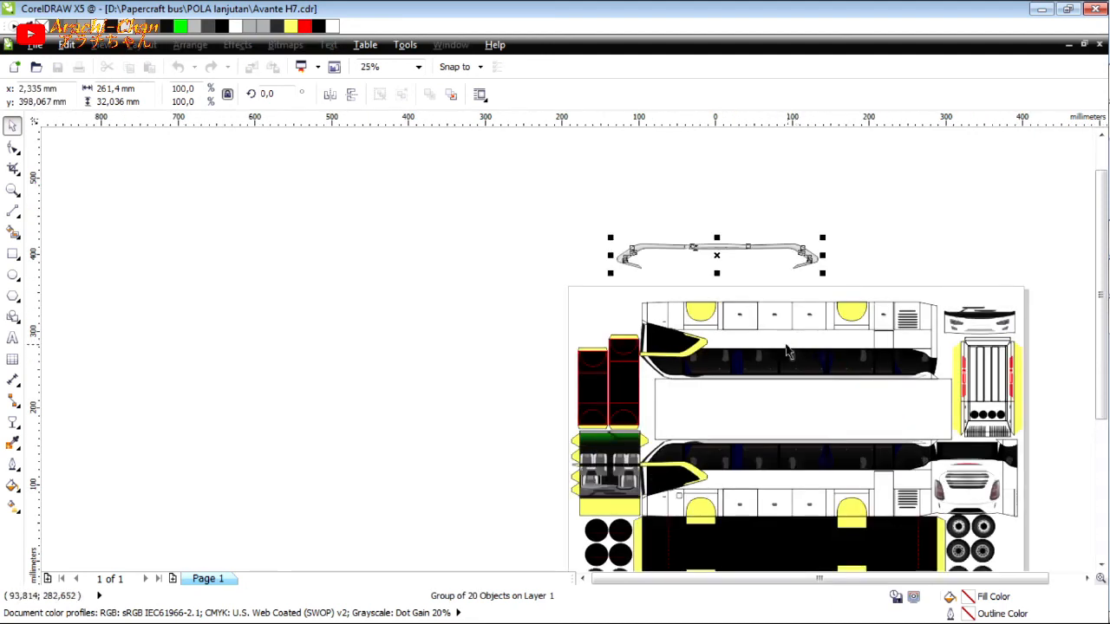
scroll(681, 237, up, 3)
scroll(681, 237, down, 3)
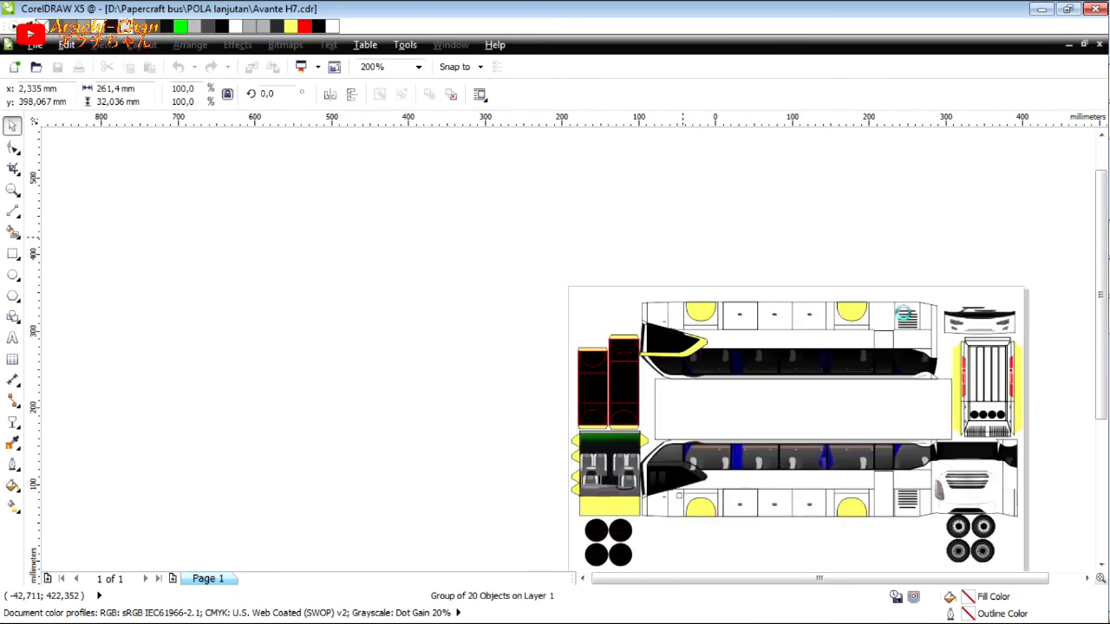
click(636, 400)
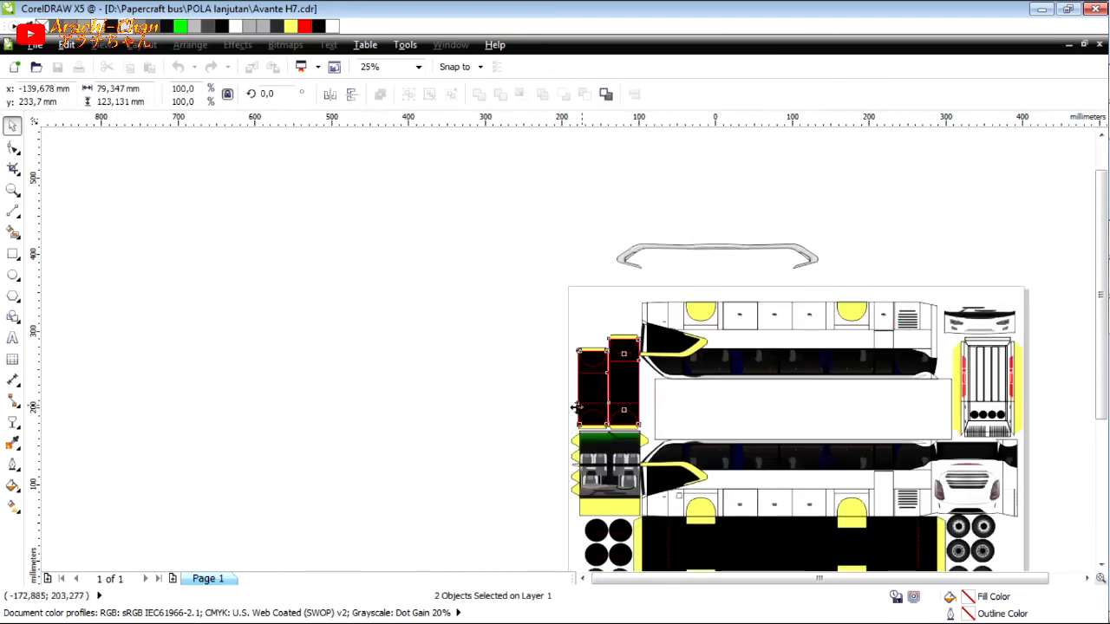
drag(636, 400, 539, 487)
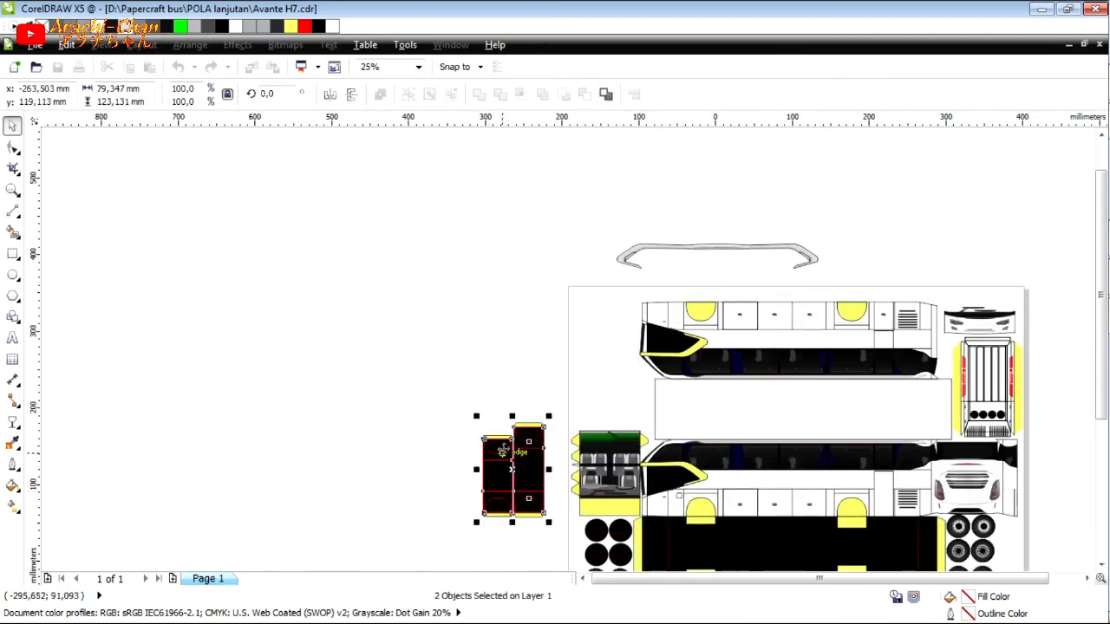
Rotate the trim and visor group 90 degrees and place it beside the two black panels outside the page.
click(619, 255)
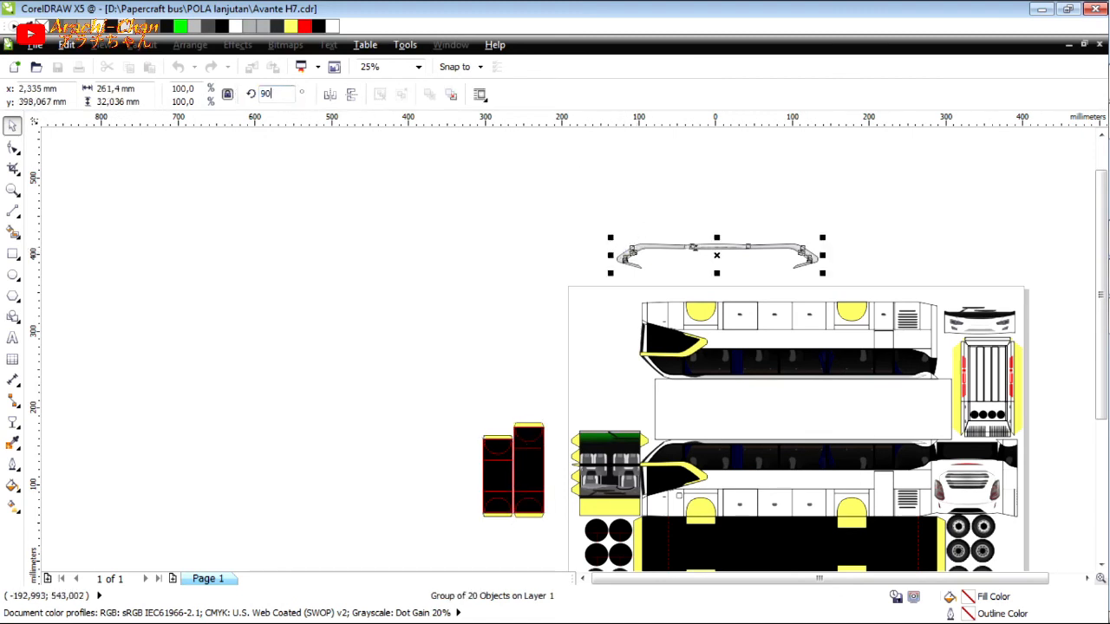
key(Return)
drag(607, 338, 477, 405)
click(581, 256)
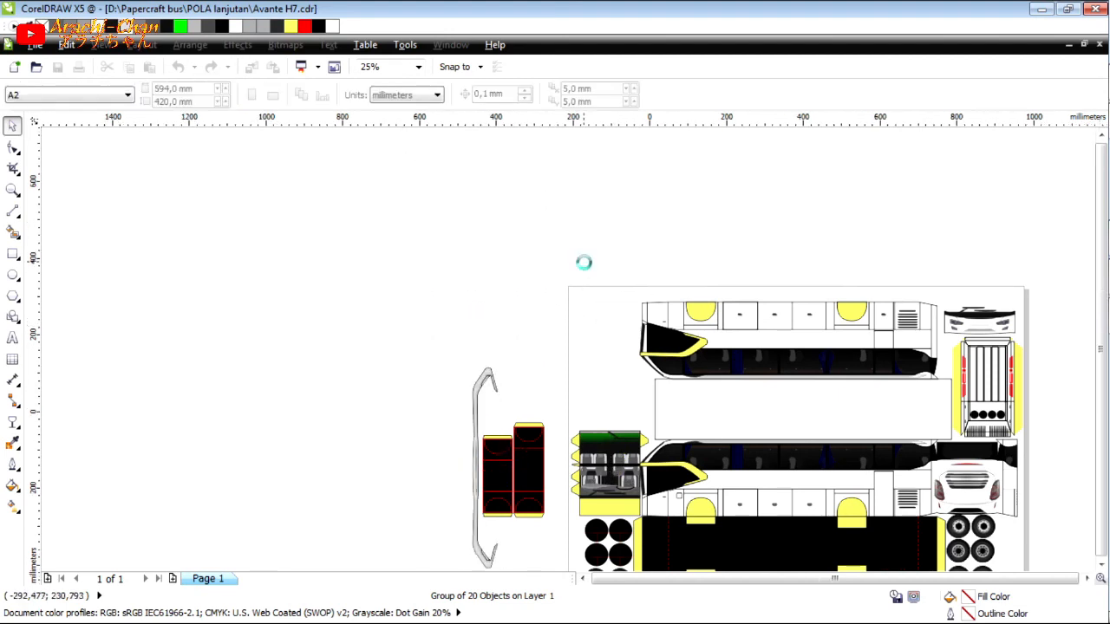
scroll(582, 260, down, 1)
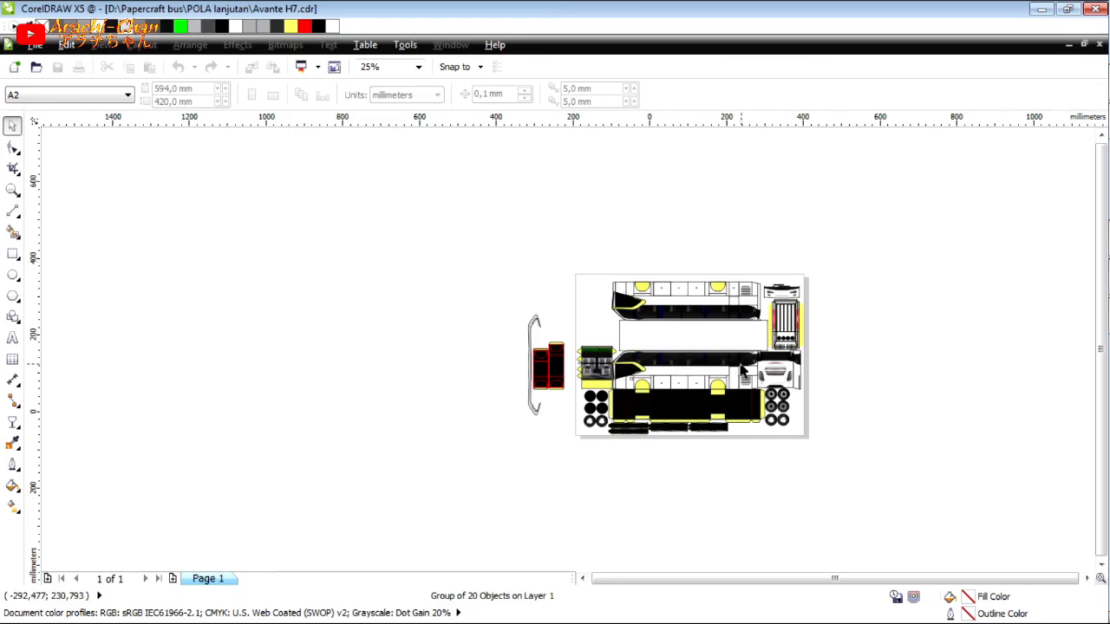
scroll(745, 360, up, 1)
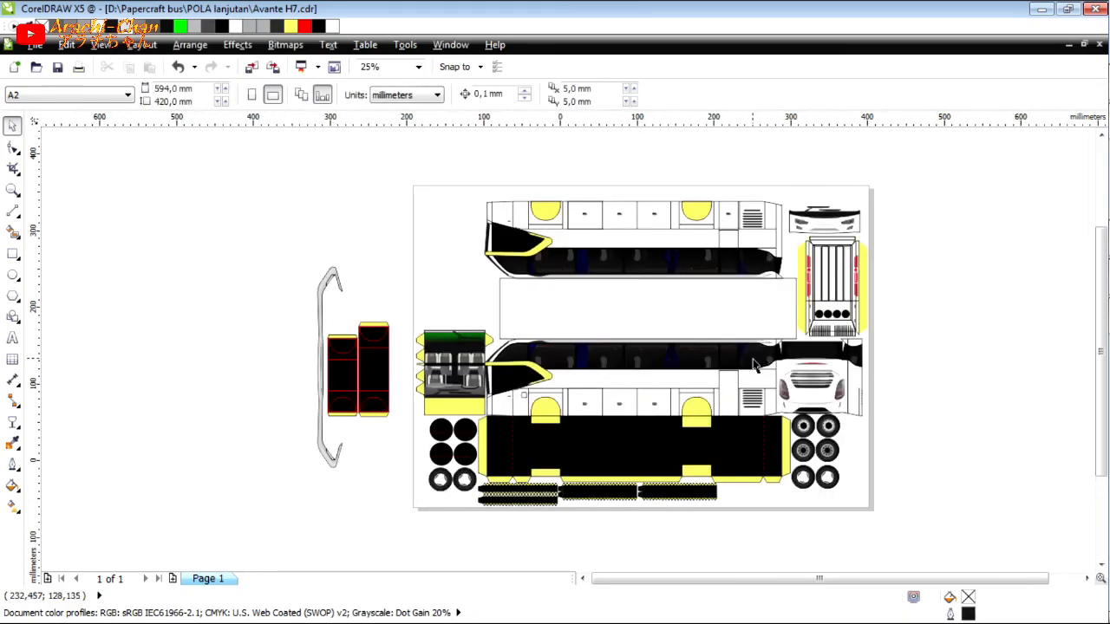